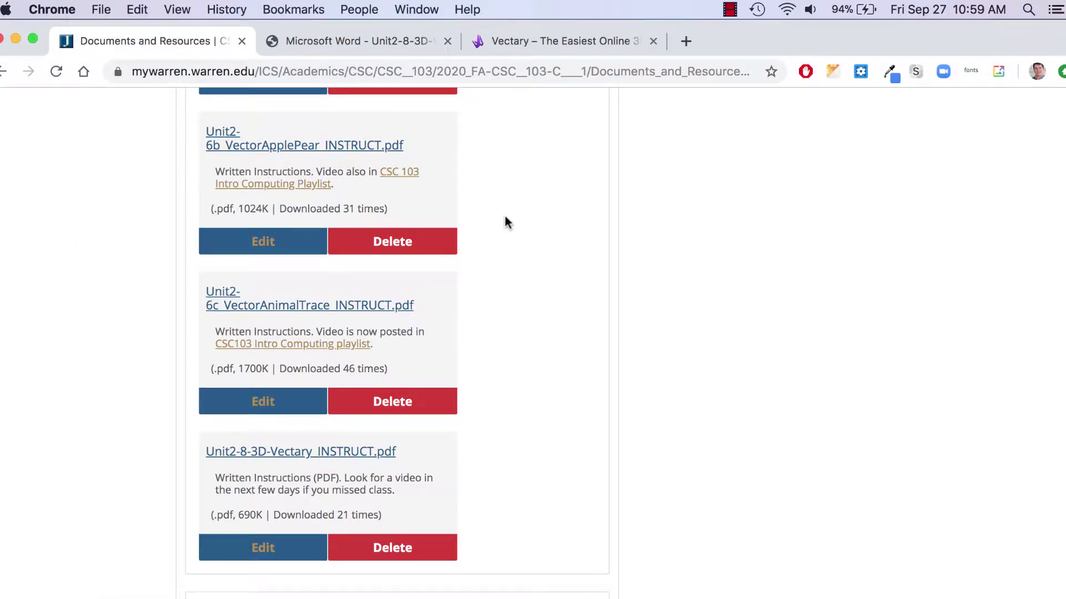
Switch to the Unit2-8-3D-Vectary_INSTRUCT PDF and look through the box-stacking and snowman instructions on both pages.
{"action": "left_click", "coordinate": [404, 35]}
{"action": "scroll", "coordinate": [467, 382], "scroll_direction": "up", "scroll_amount": 15}
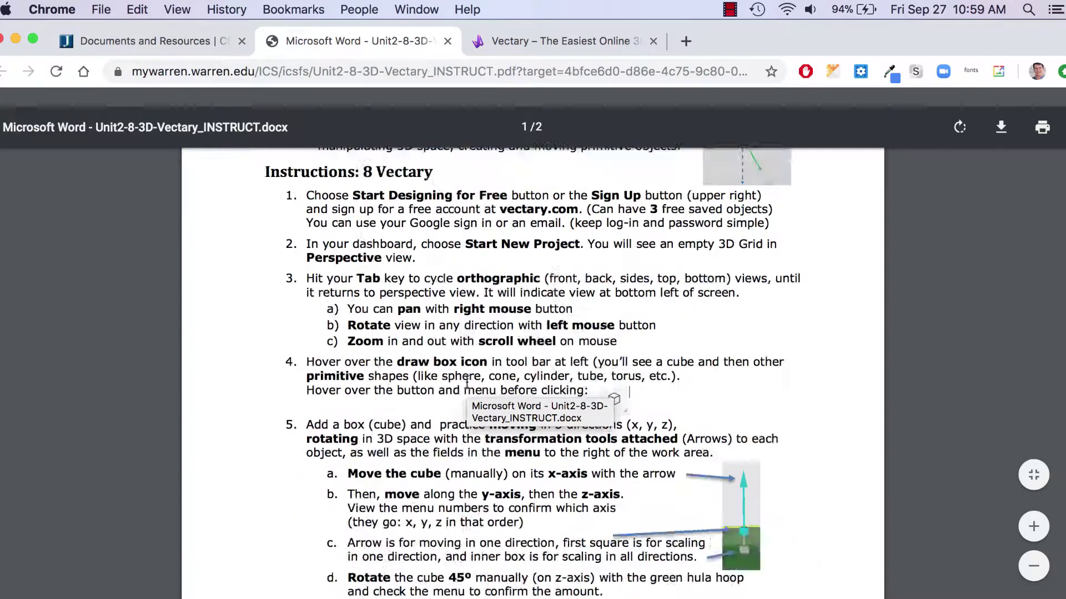
{"action": "scroll", "coordinate": [746, 187], "scroll_direction": "down", "scroll_amount": 20}
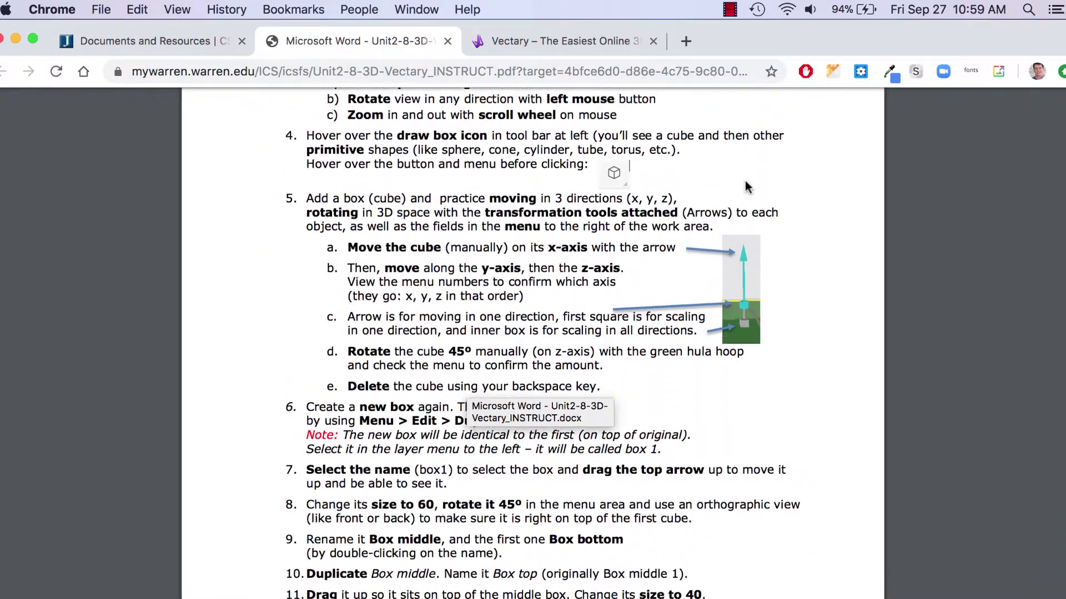
{"action": "scroll", "coordinate": [746, 187], "scroll_direction": "down", "scroll_amount": 5}
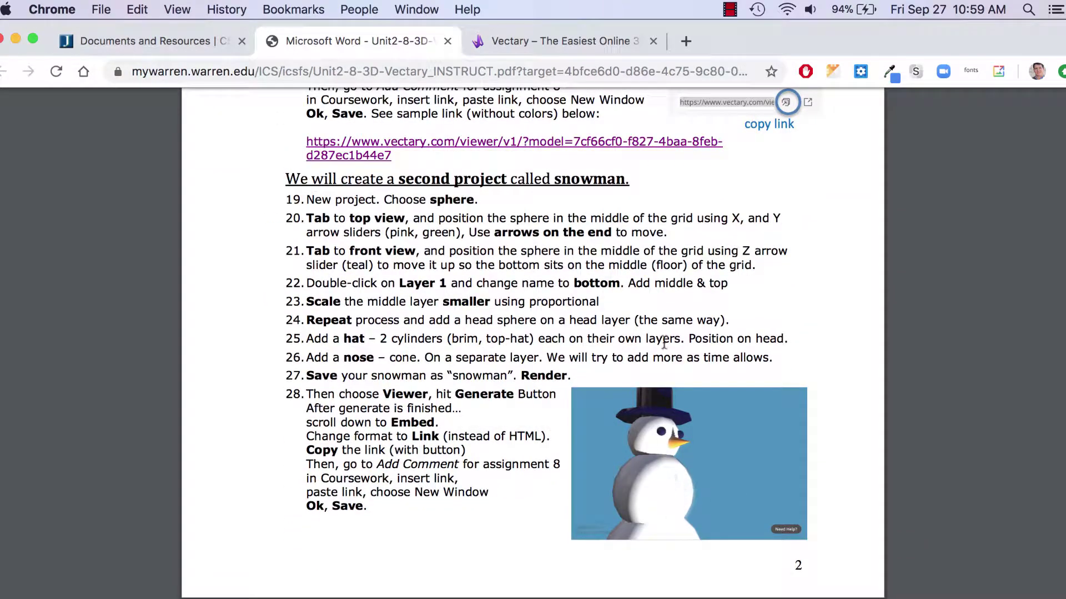
Open the sample Vectary viewer link from the instructions and inspect the stacked-box model from several angles.
{"action": "left_click", "coordinate": [591, 145]}
{"action": "left_click", "coordinate": [591, 42]}
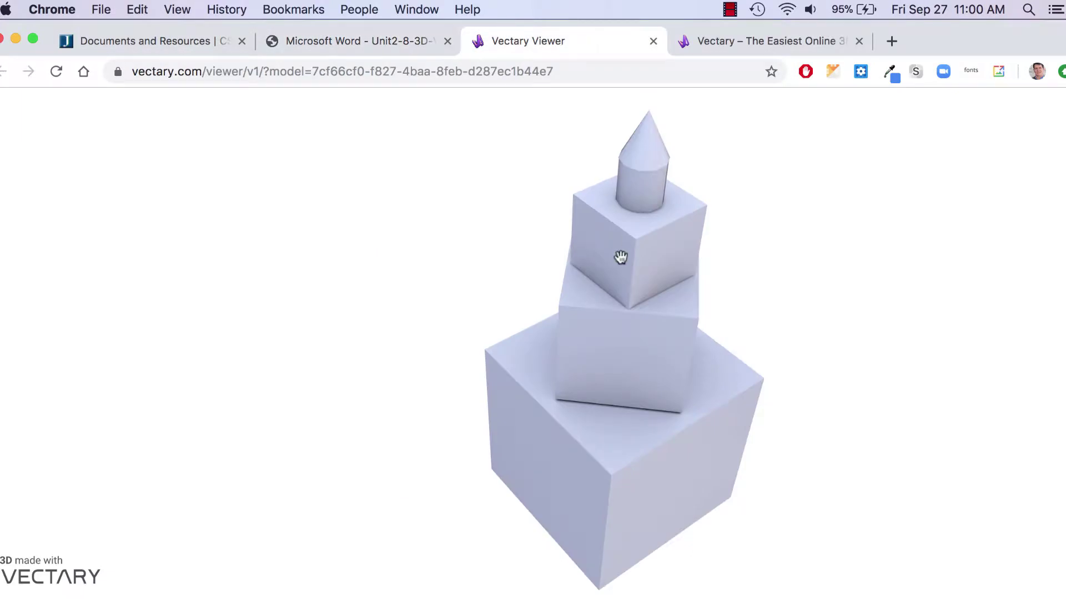
{"action": "left_click_drag", "start_coordinate": [763, 328], "coordinate": [736, 301]}
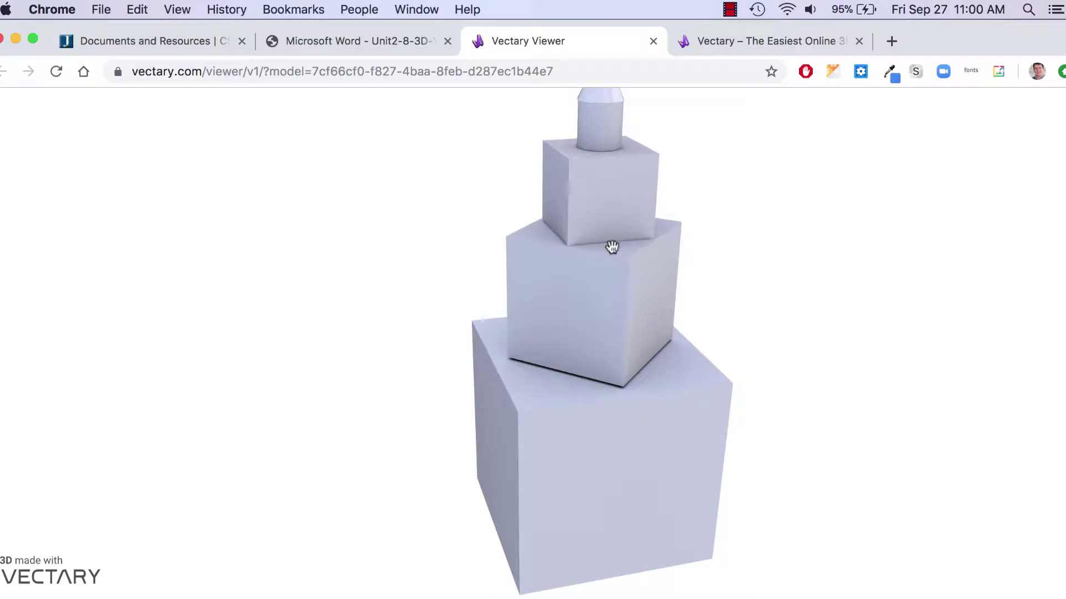
{"action": "left_click_drag", "start_coordinate": [756, 188], "coordinate": [653, 200]}
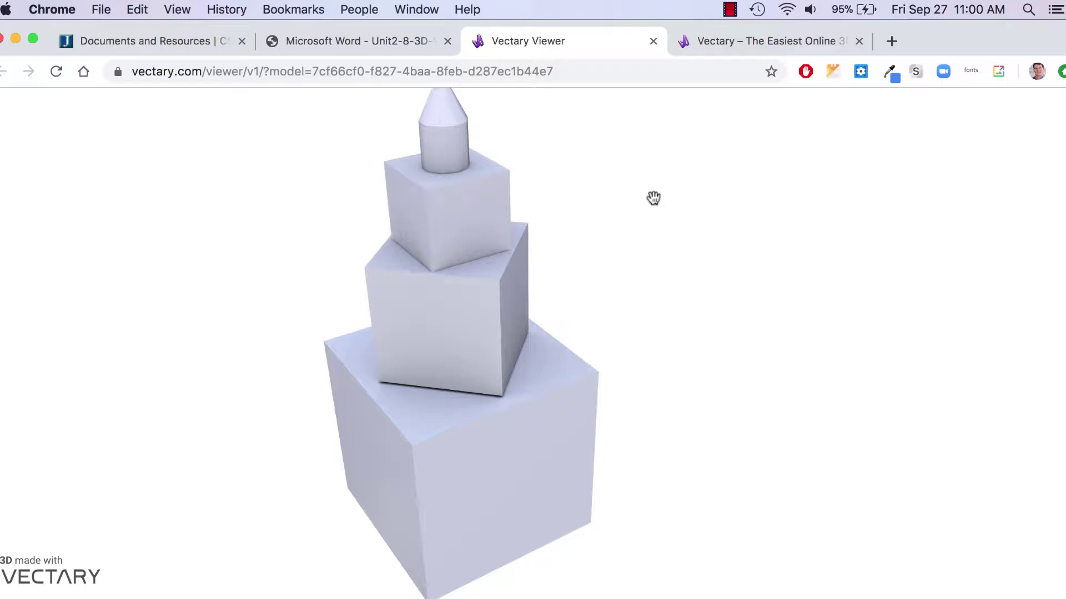
Close the sample viewer, return to the Vectary home page and look at its Create Account form.
{"action": "left_click", "coordinate": [737, 44]}
{"action": "left_click", "coordinate": [652, 41]}
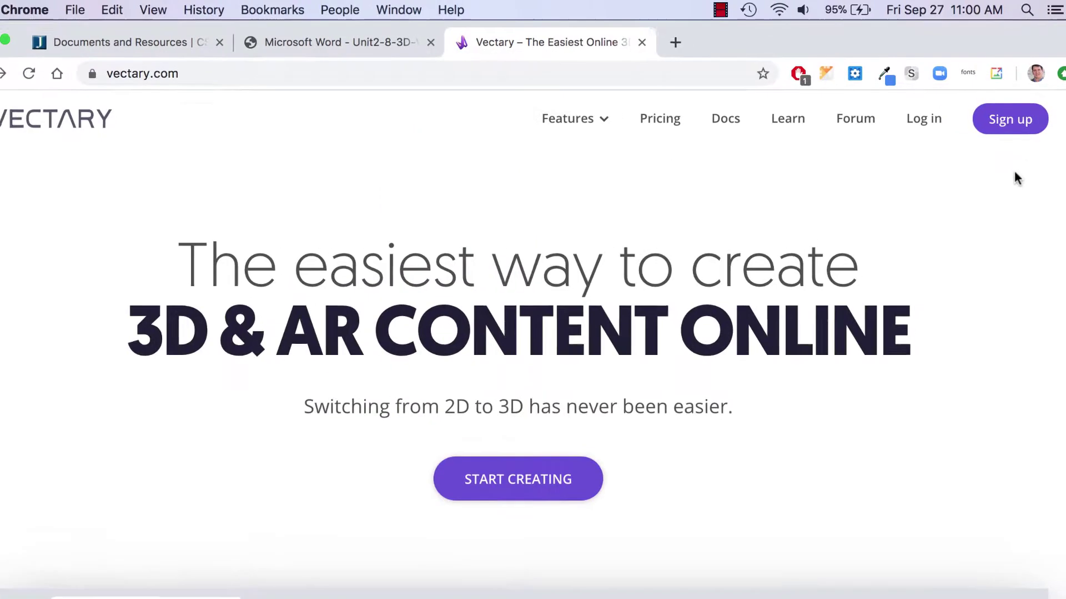
{"action": "left_click", "coordinate": [1012, 119]}
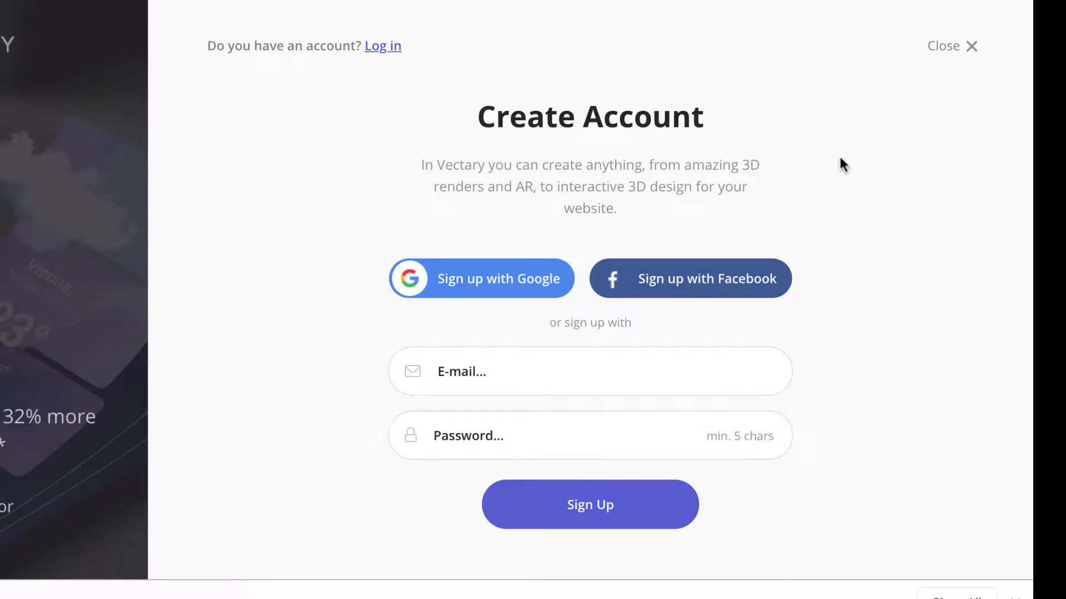
{"action": "left_click", "coordinate": [946, 47]}
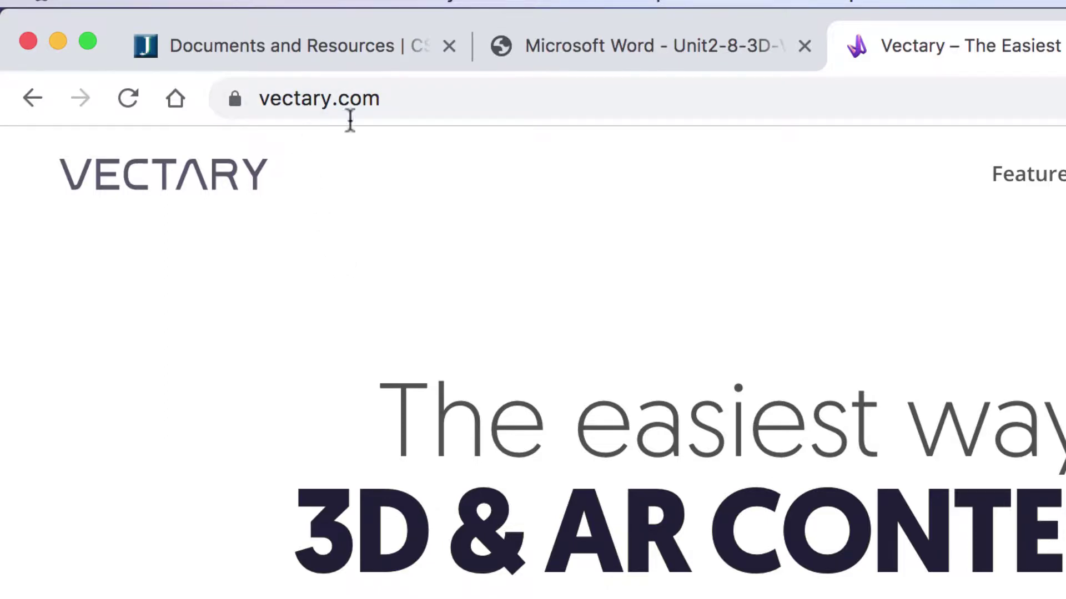
Log in to the existing Vectary account by entering the account password, and dismiss the browser's offer to save it.
{"action": "left_click", "coordinate": [1054, 194]}
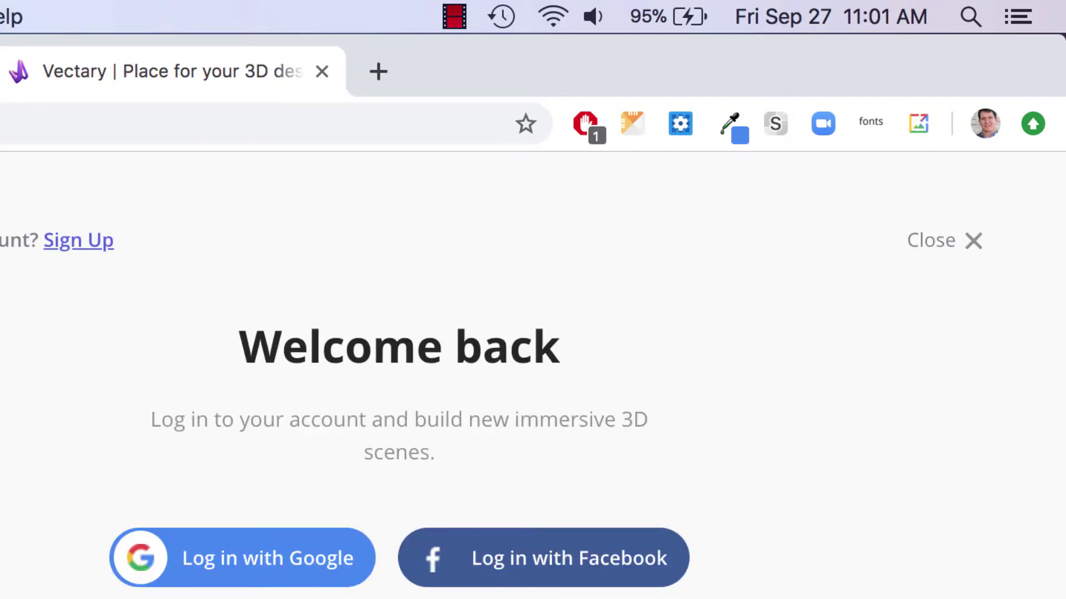
{"action": "left_click", "coordinate": [380, 448]}
{"action": "type", "text": "*******"}
{"action": "left_click", "coordinate": [477, 543]}
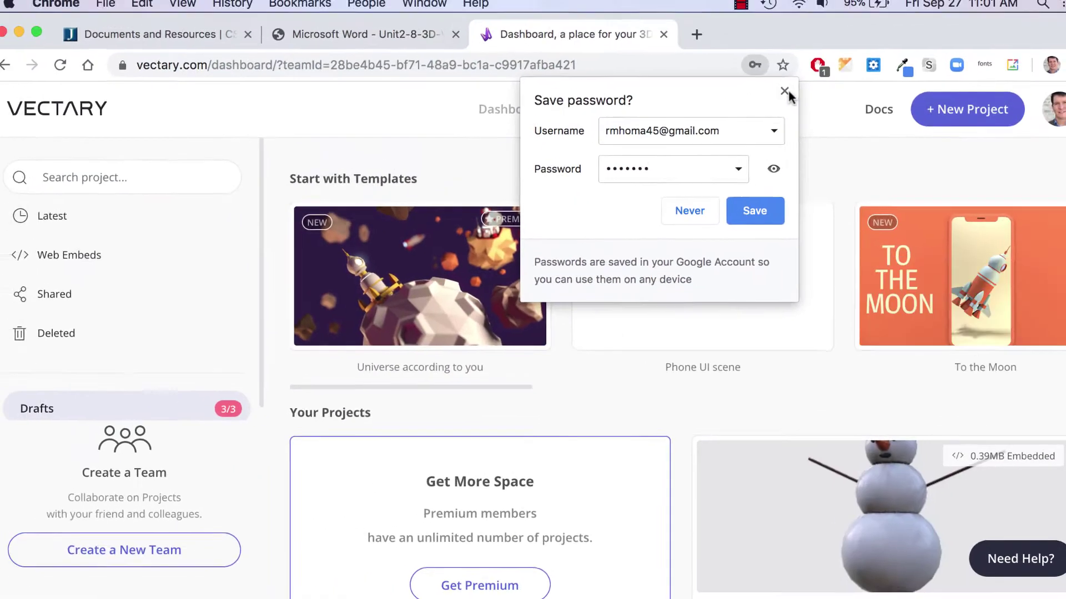
{"action": "left_click", "coordinate": [787, 95]}
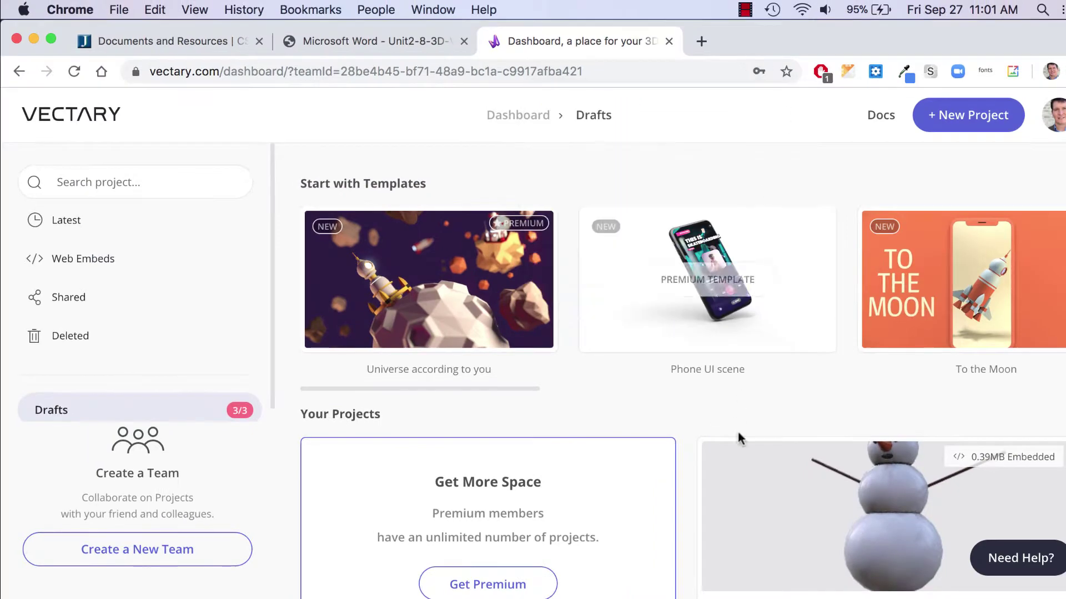
Try to start a new project from the dashboard and close the premium membership offer.
{"action": "scroll", "coordinate": [738, 427], "scroll_direction": "down", "scroll_amount": 5}
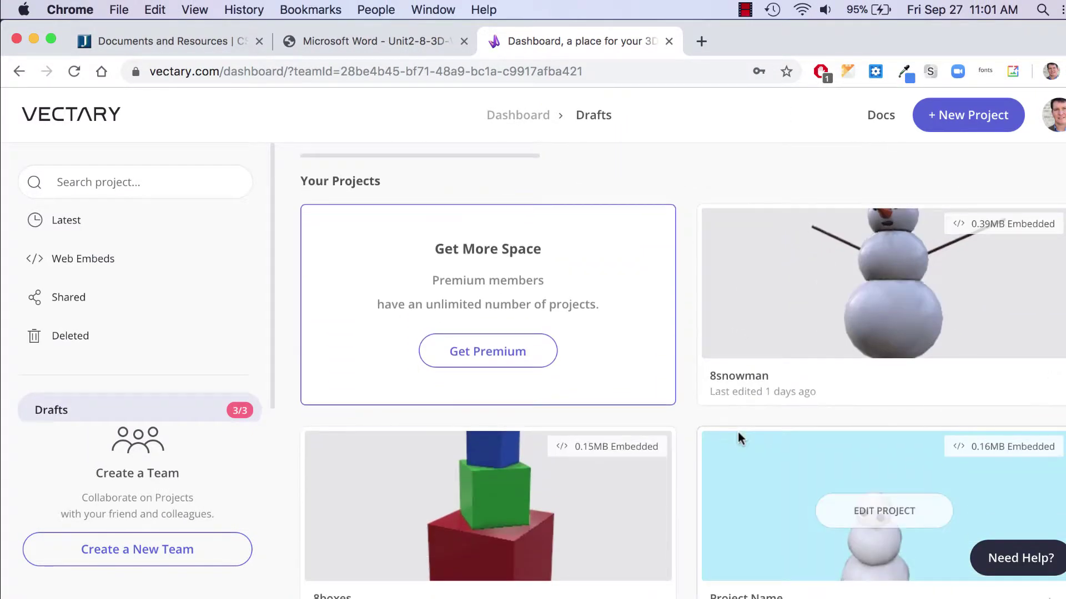
{"action": "scroll", "coordinate": [738, 434], "scroll_direction": "up", "scroll_amount": 1}
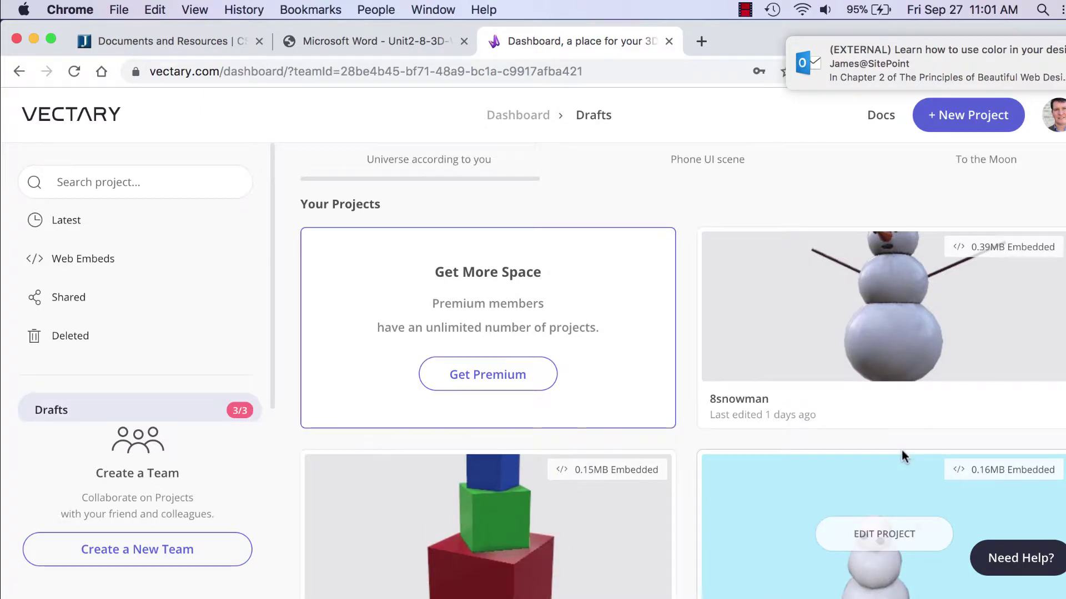
{"action": "left_click", "coordinate": [963, 114]}
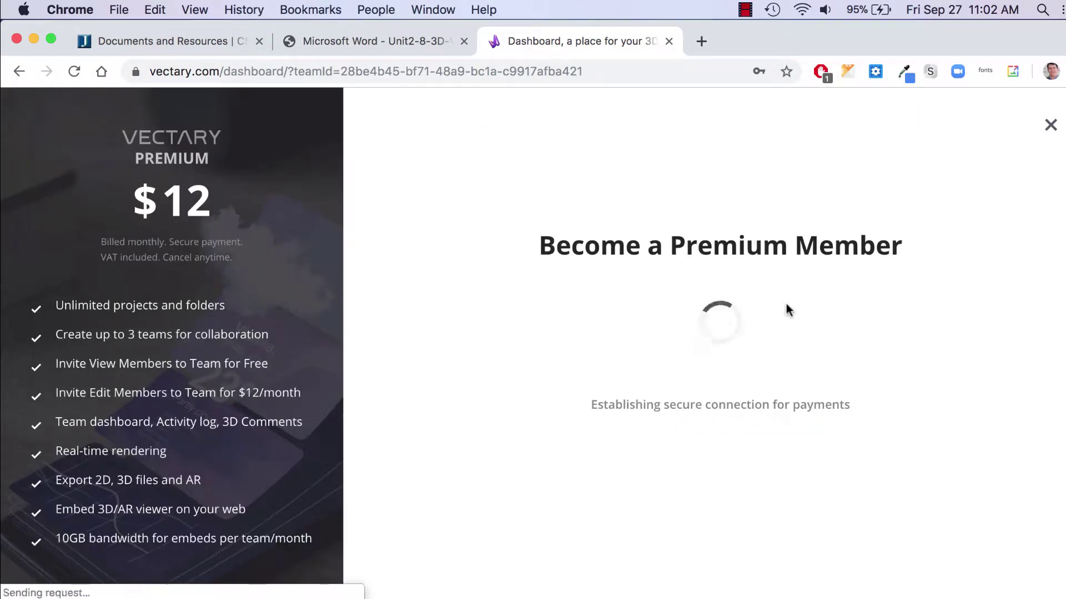
{"action": "left_click", "coordinate": [1050, 127]}
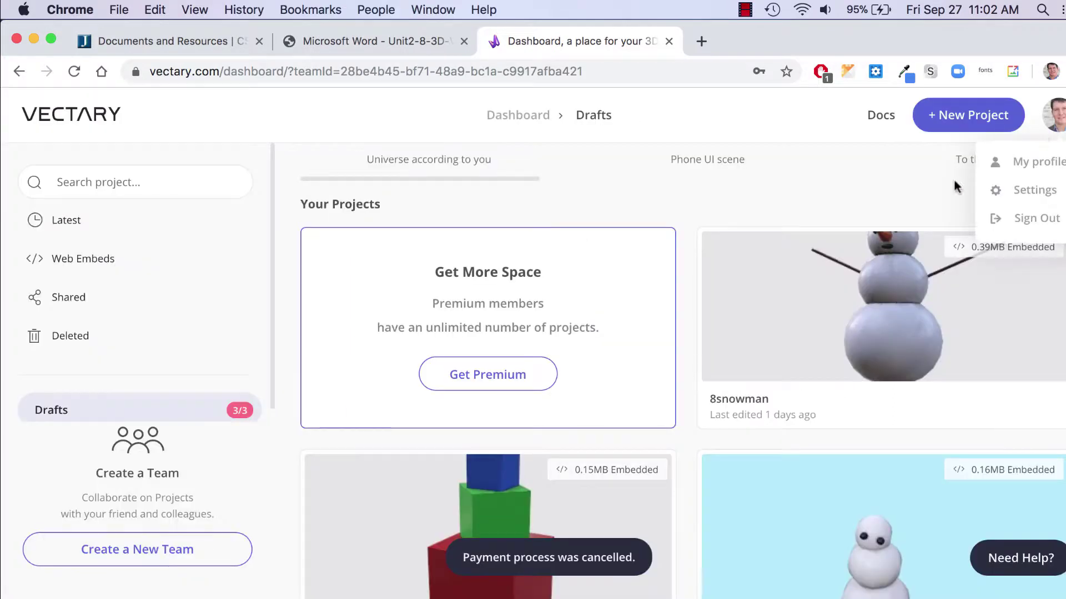
Open the draft called Project Name from the dashboard and delete that project.
{"action": "scroll", "coordinate": [828, 357], "scroll_direction": "up", "scroll_amount": 2}
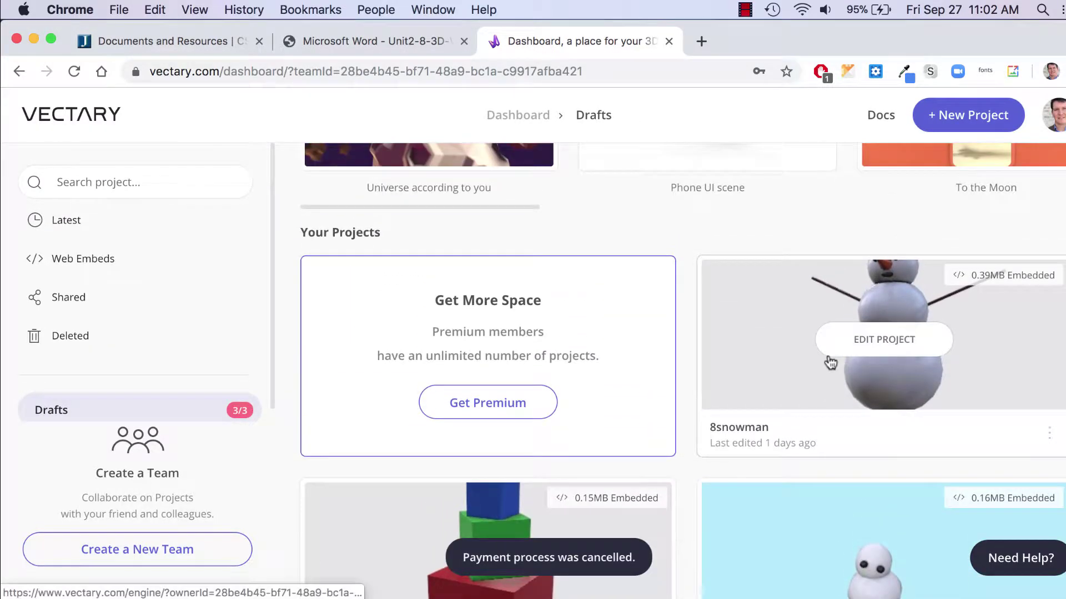
{"action": "scroll", "coordinate": [899, 336], "scroll_direction": "down", "scroll_amount": 2}
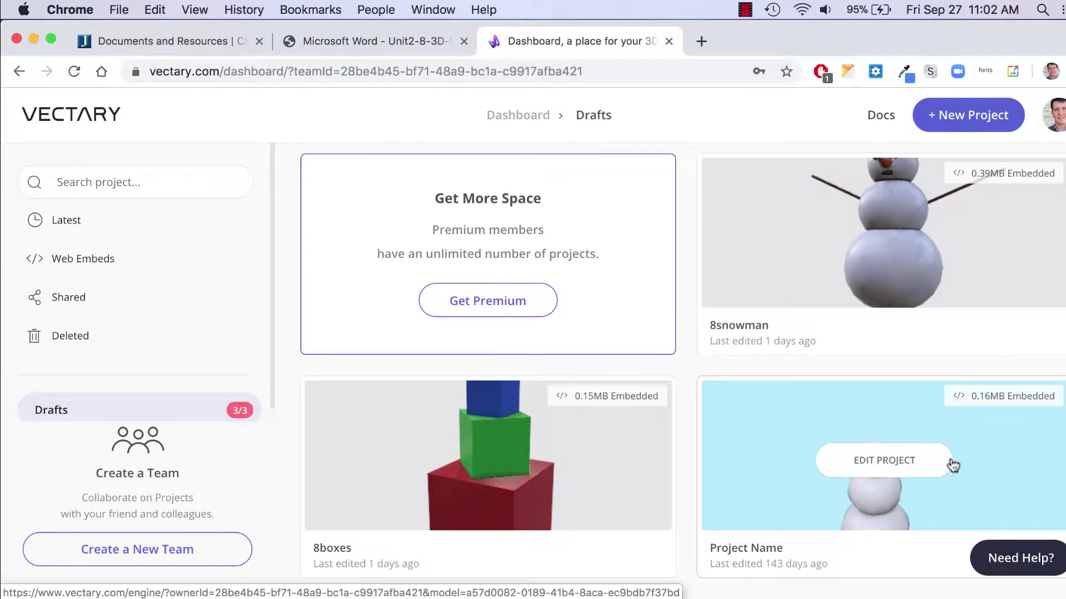
{"action": "left_click", "coordinate": [887, 464]}
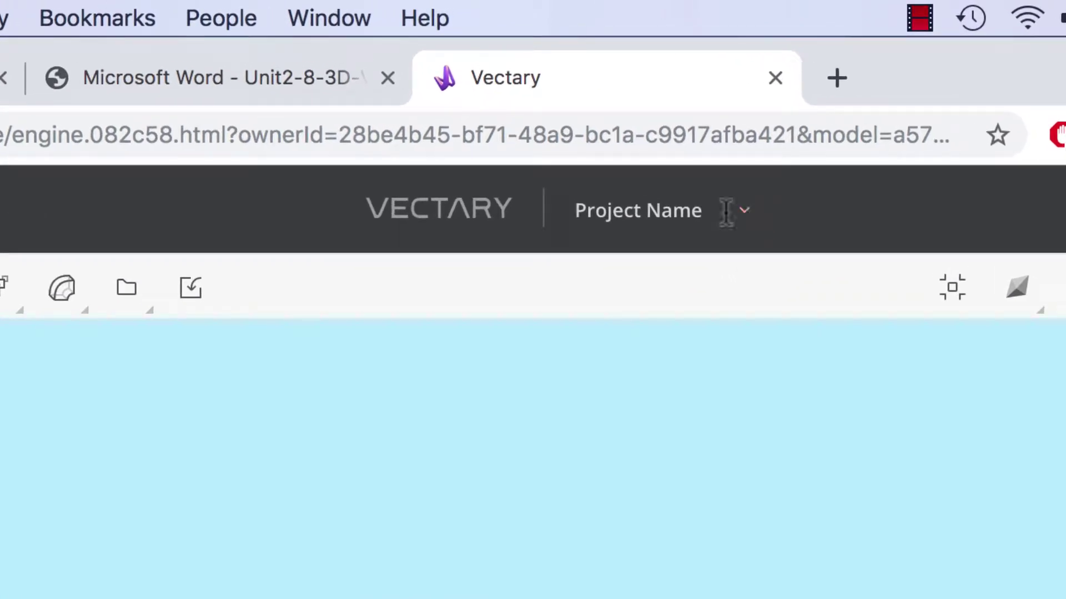
{"action": "left_click", "coordinate": [744, 218]}
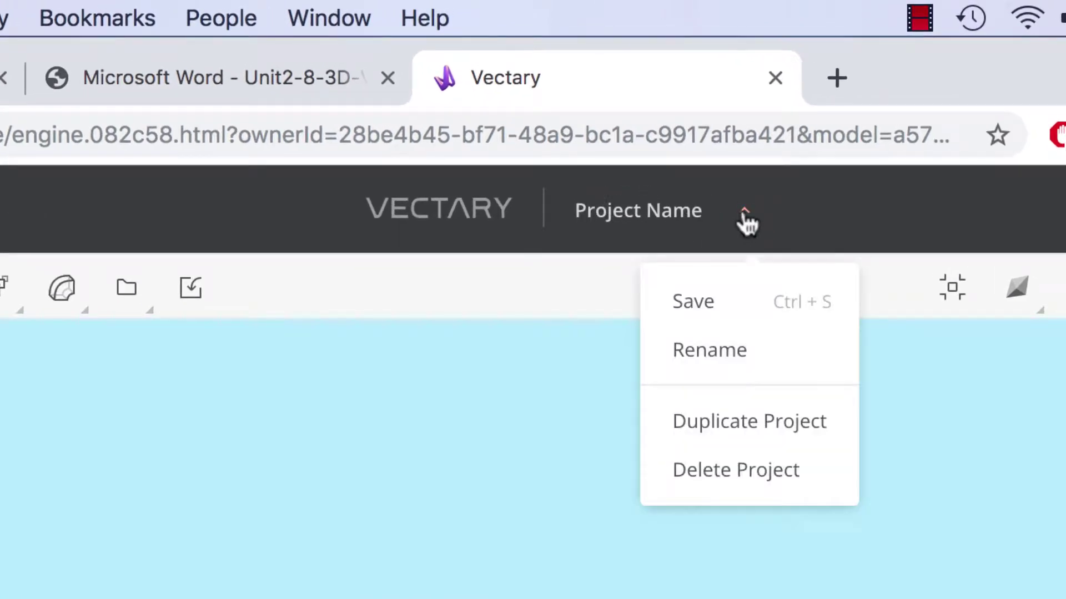
{"action": "left_click", "coordinate": [738, 470]}
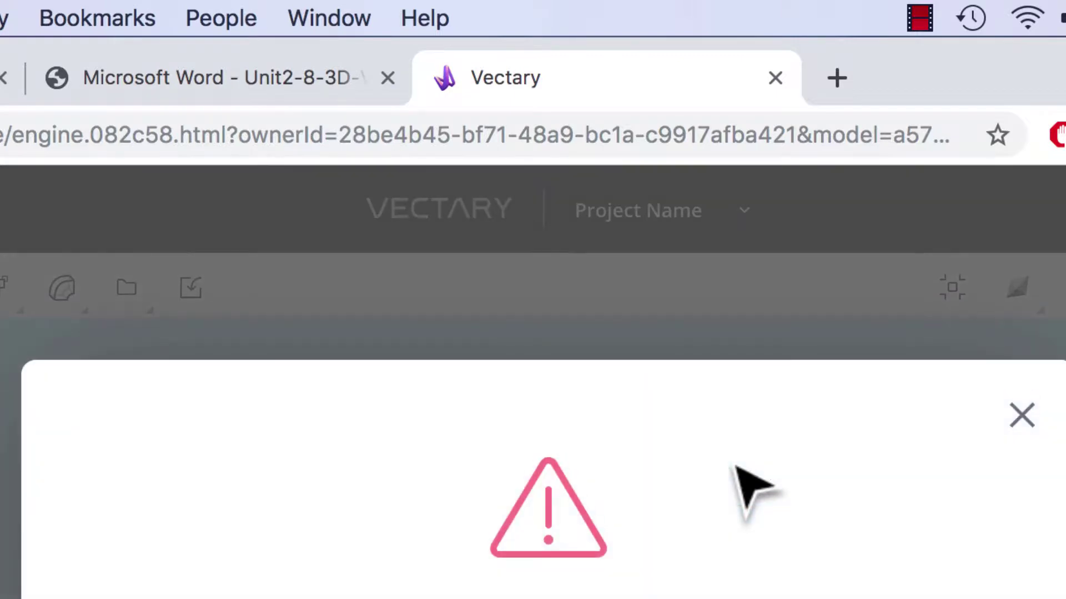
{"action": "left_click", "coordinate": [721, 598]}
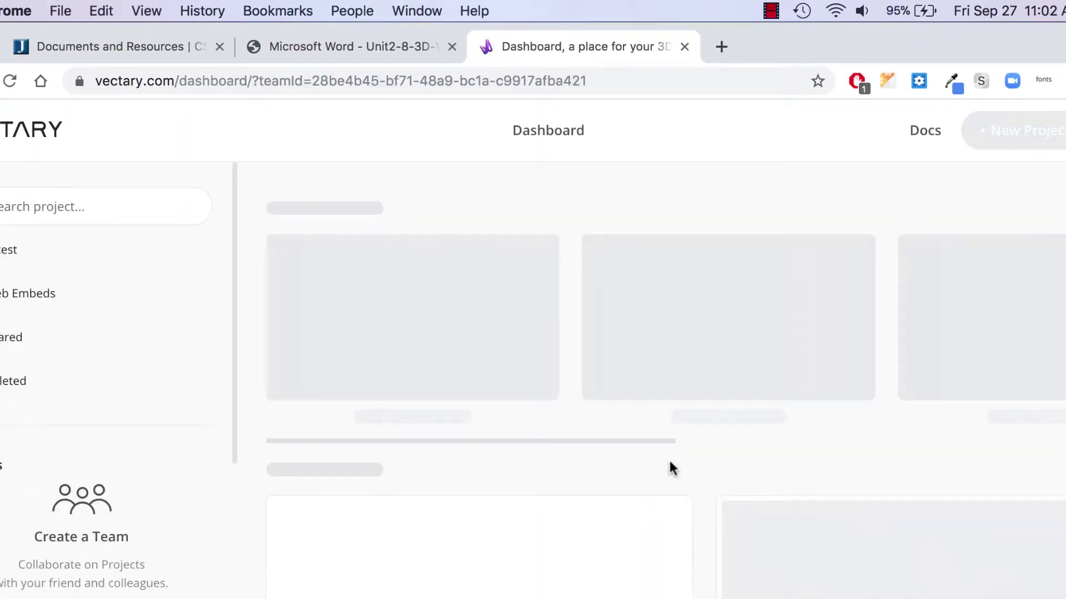
Create a new project from the Your Projects area of the dashboard.
{"action": "scroll", "coordinate": [669, 463], "scroll_direction": "down", "scroll_amount": 3}
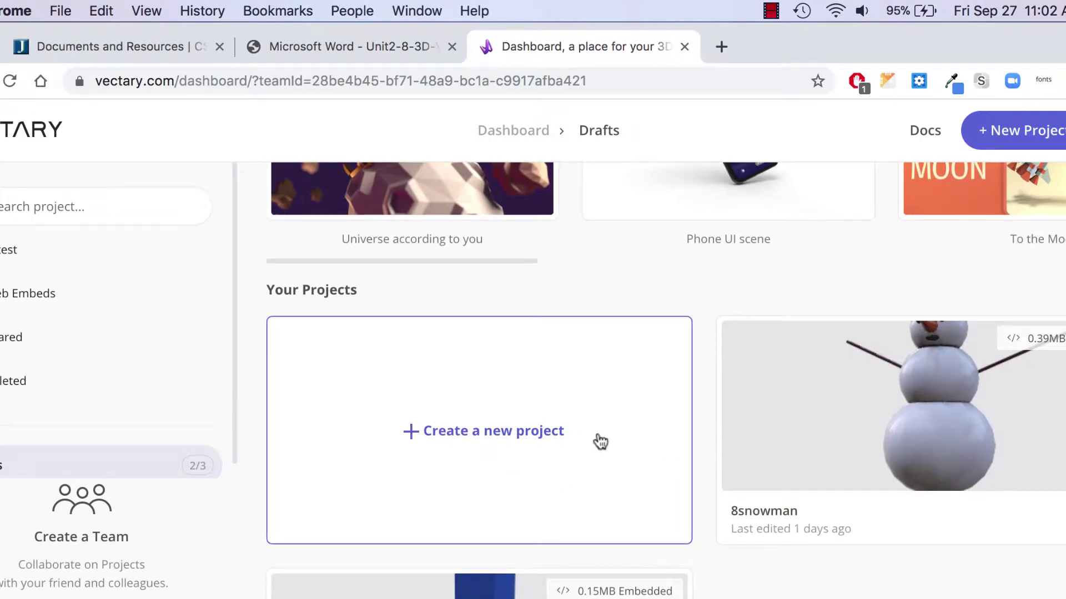
{"action": "scroll", "coordinate": [601, 442], "scroll_direction": "down", "scroll_amount": 1}
{"action": "left_click", "coordinate": [523, 413]}
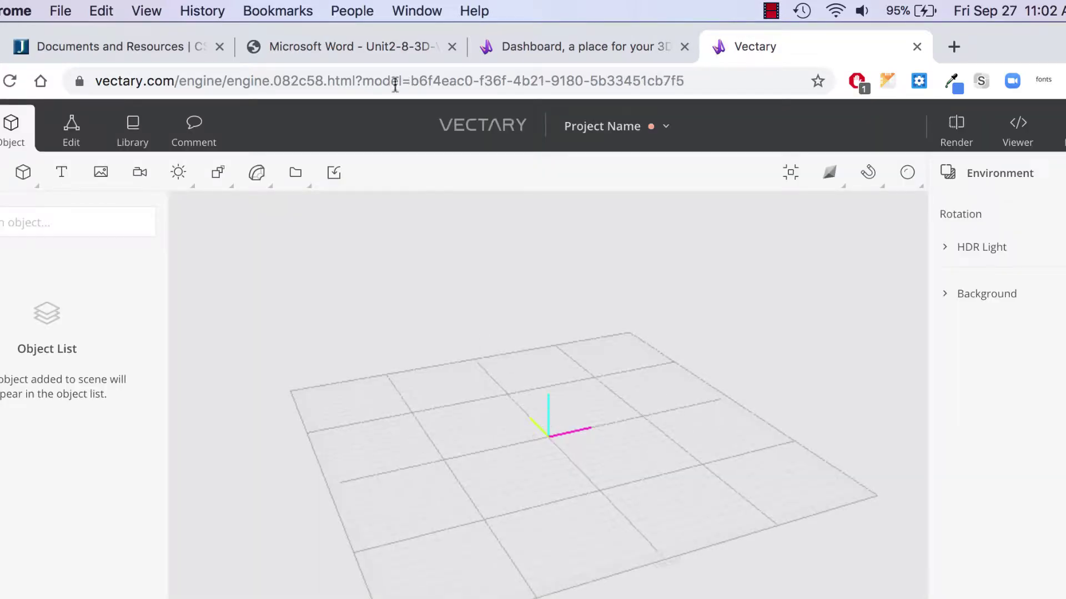
Review the first page of the Vectary instructions on views and primitive shapes, and return to the empty project.
{"action": "left_click", "coordinate": [381, 46]}
{"action": "scroll", "coordinate": [416, 271], "scroll_direction": "up", "scroll_amount": 20}
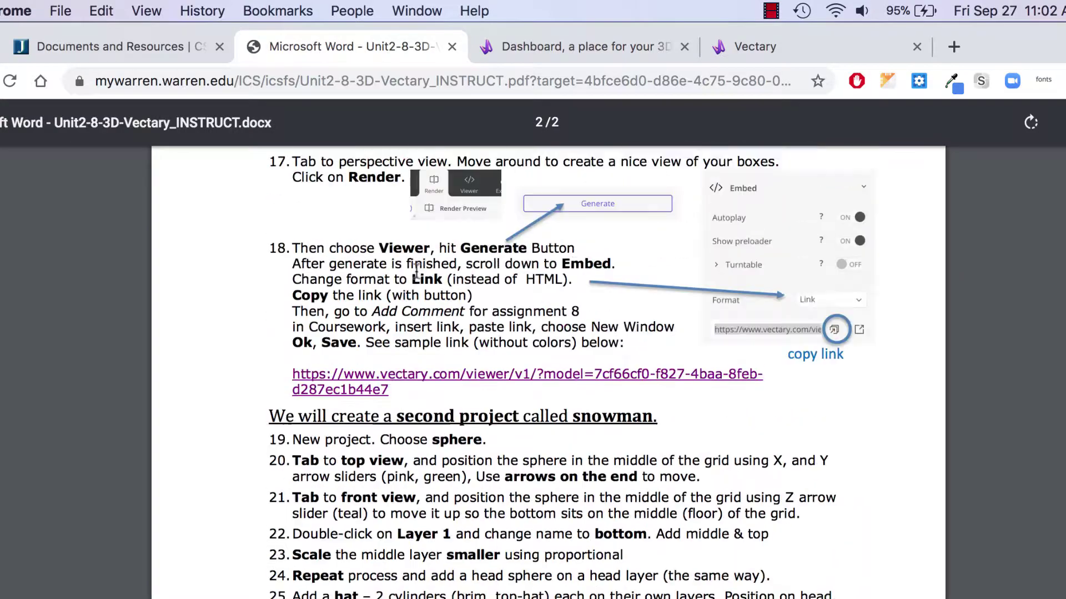
{"action": "scroll", "coordinate": [416, 272], "scroll_direction": "down", "scroll_amount": 5}
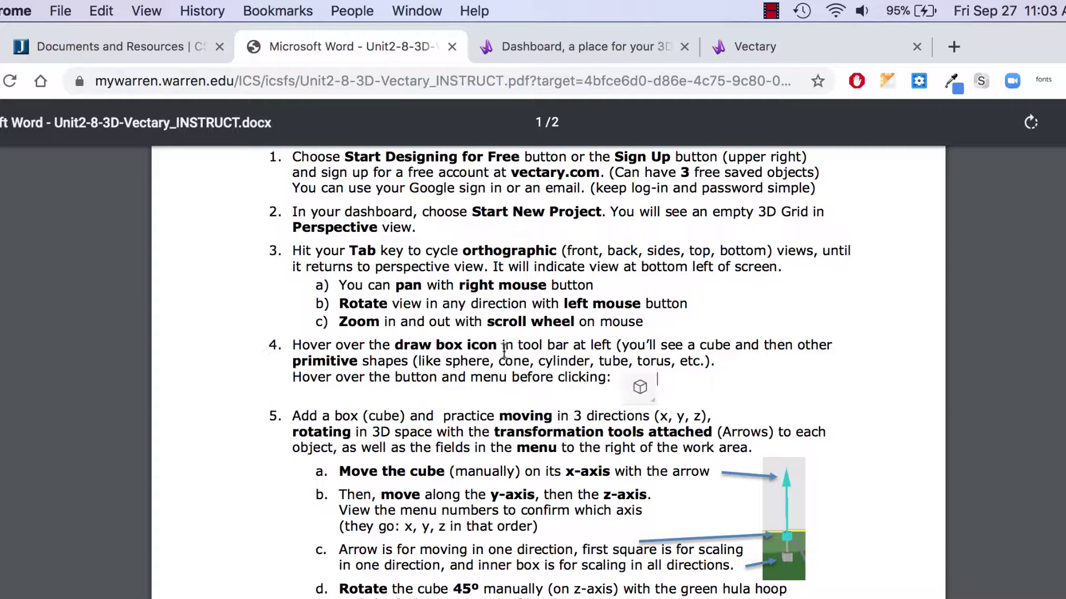
{"action": "left_click", "coordinate": [781, 47]}
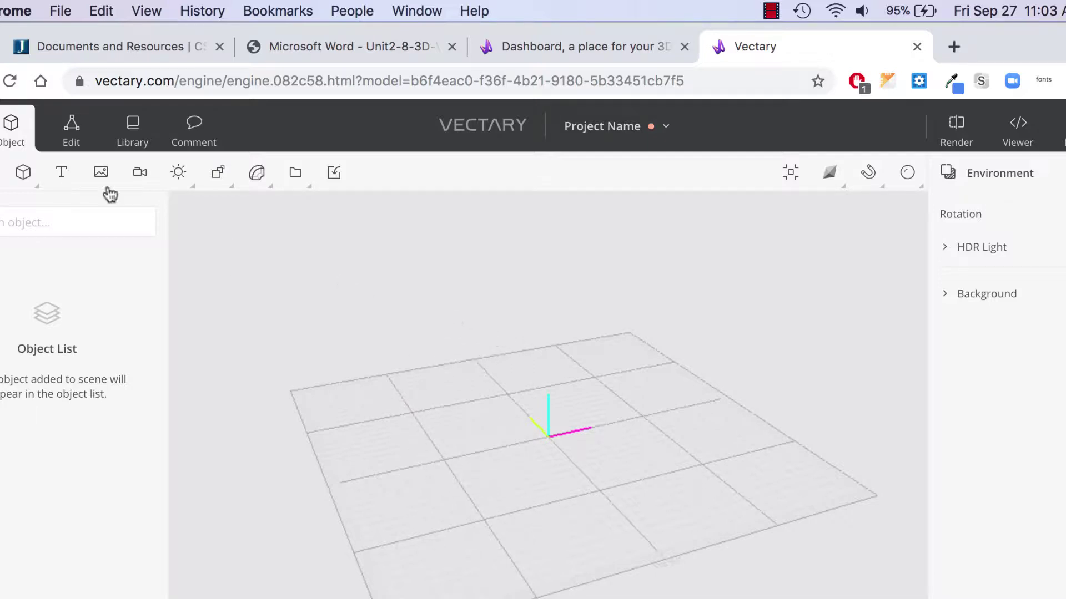
Add a Box primitive to the empty scene.
{"action": "left_click", "coordinate": [33, 177]}
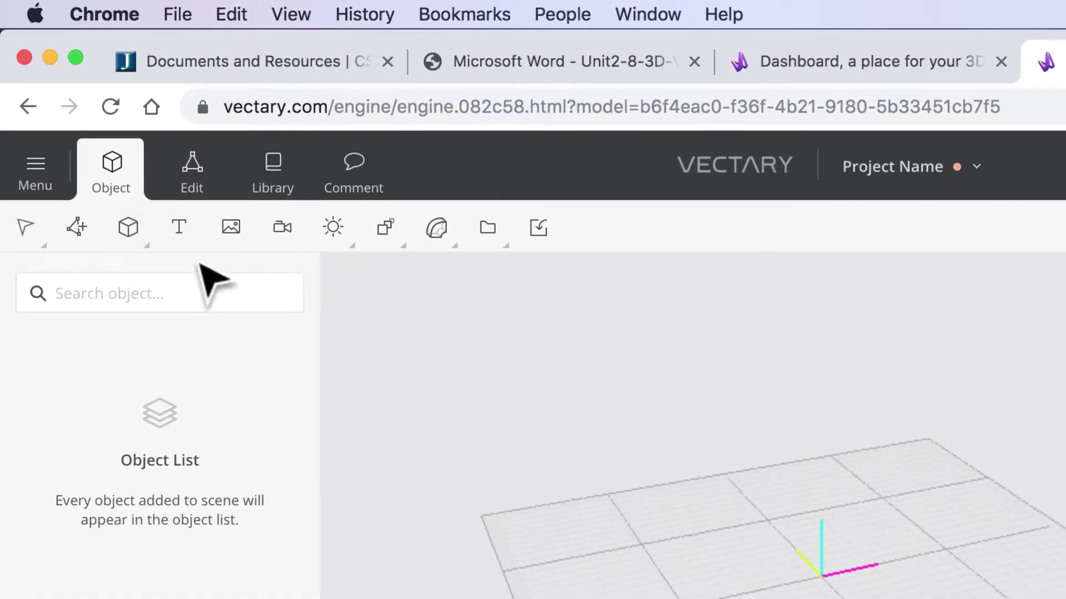
{"action": "left_click", "coordinate": [146, 247]}
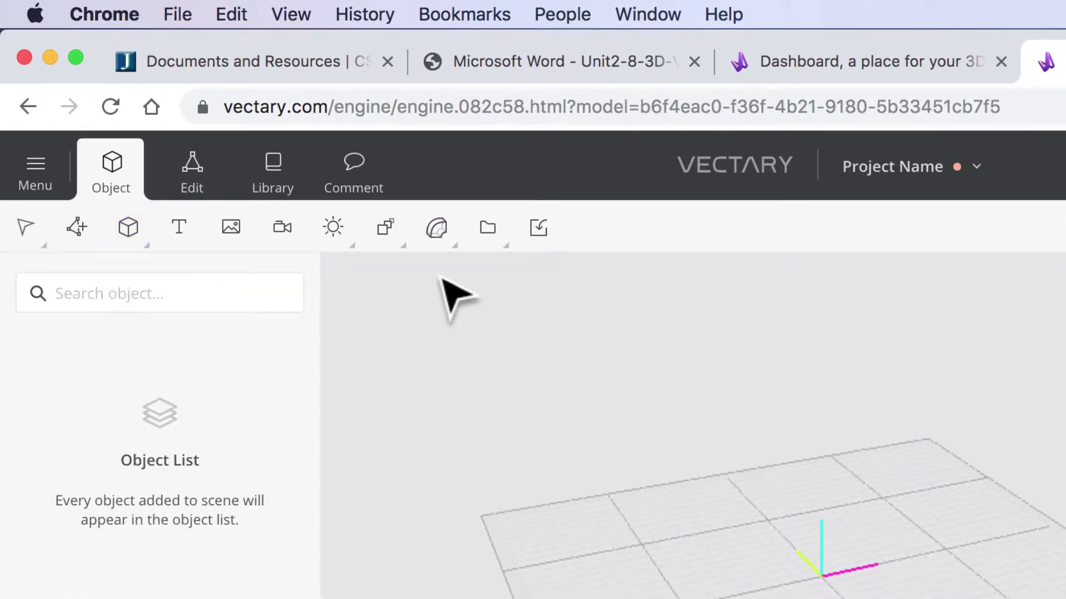
{"action": "left_click", "coordinate": [149, 251]}
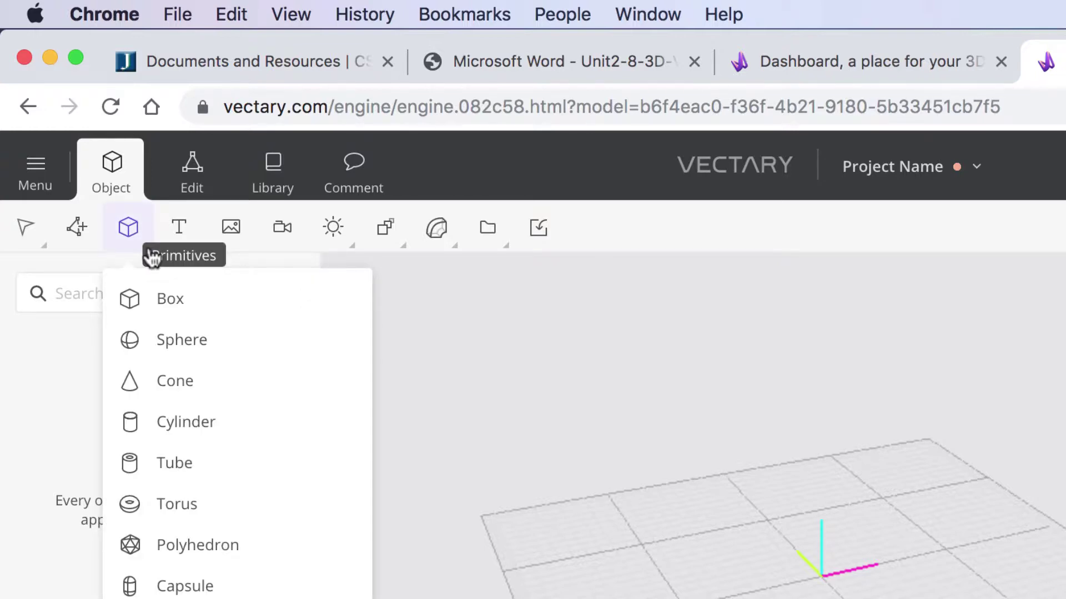
{"action": "left_click", "coordinate": [154, 306]}
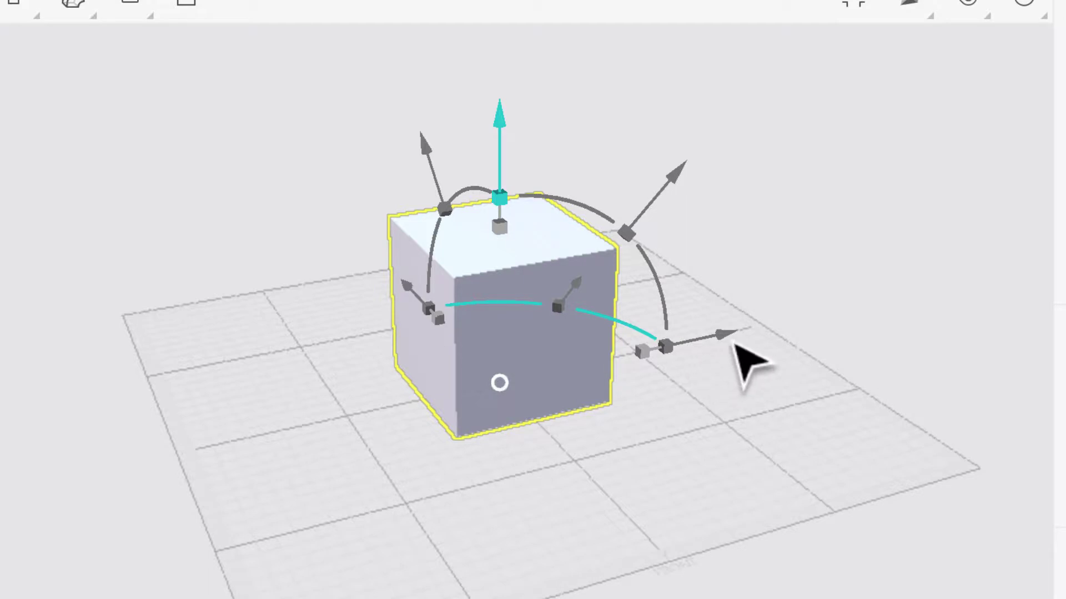
Move the box back and forth along its X axis, leaving it at an X position of about 114.8.
{"action": "left_click_drag", "start_coordinate": [724, 339], "coordinate": [613, 348]}
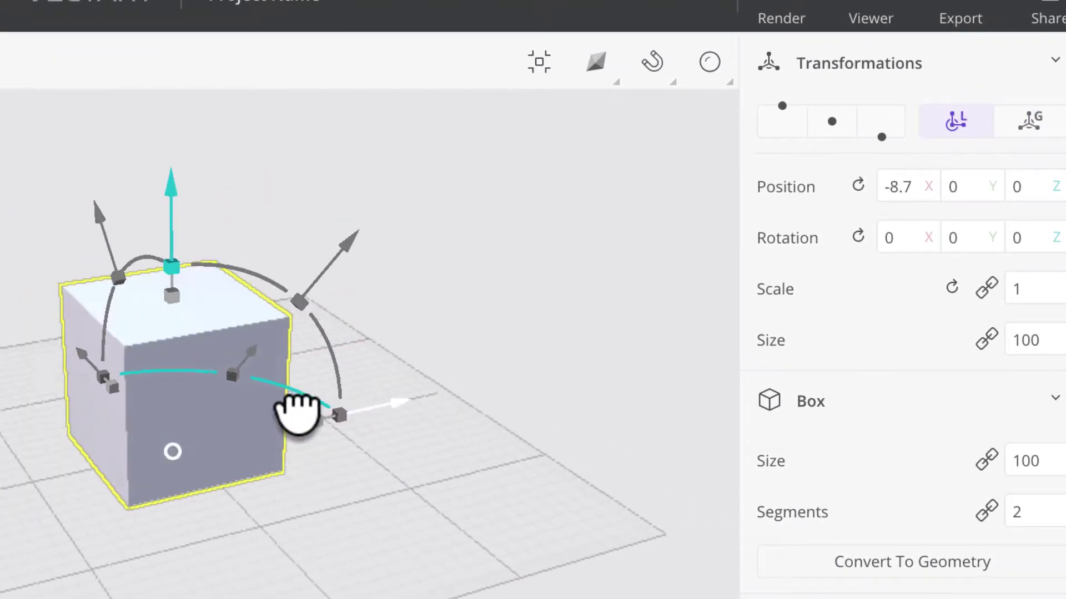
{"action": "left_click_drag", "start_coordinate": [298, 413], "coordinate": [440, 326]}
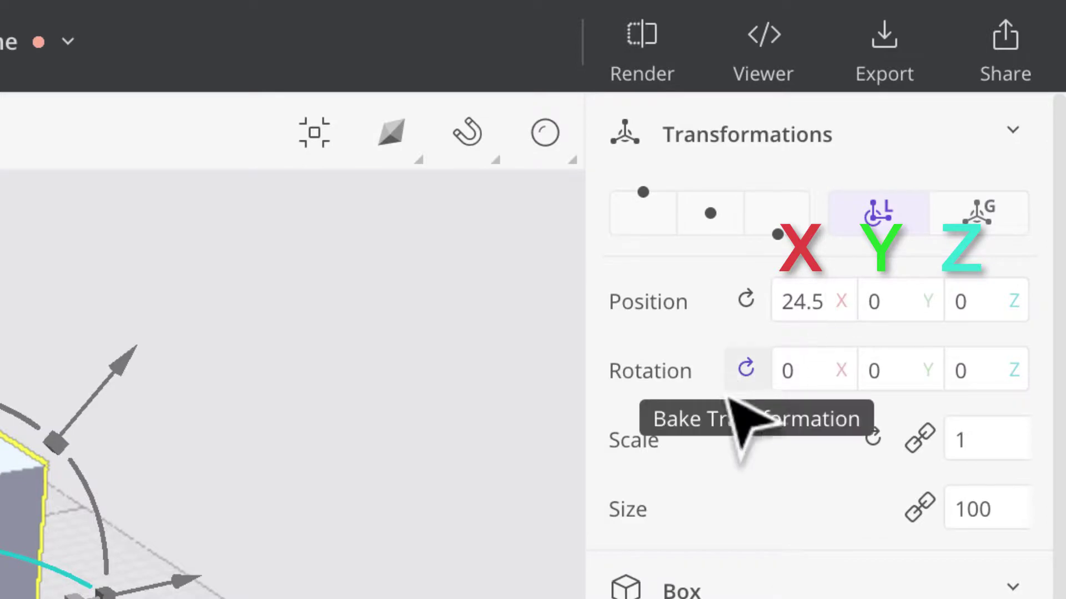
{"action": "left_click_drag", "start_coordinate": [190, 582], "coordinate": [0, 598]}
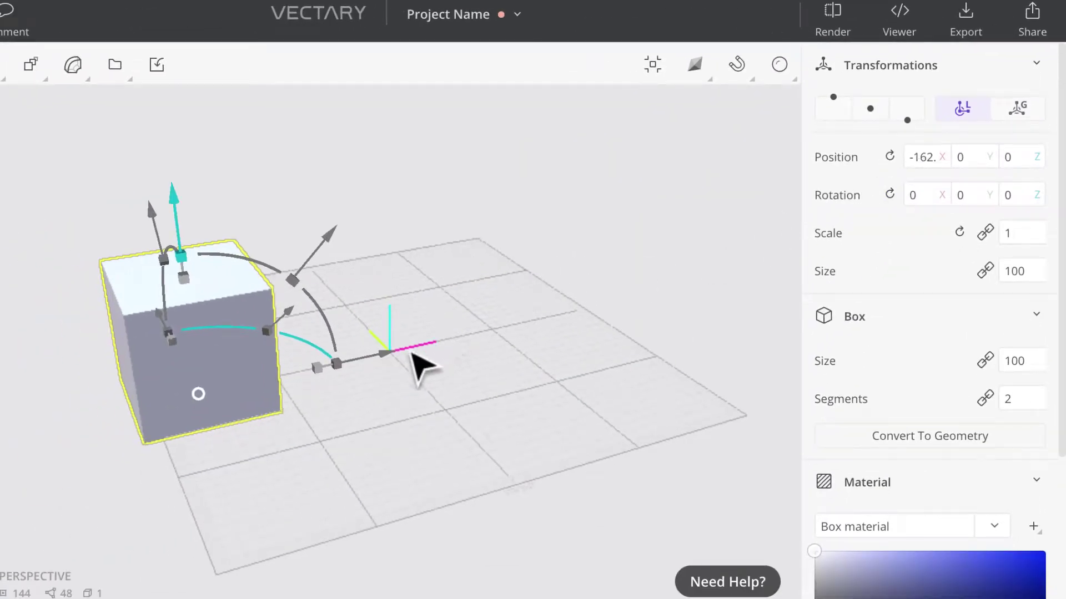
{"action": "left_click_drag", "start_coordinate": [387, 358], "coordinate": [653, 332]}
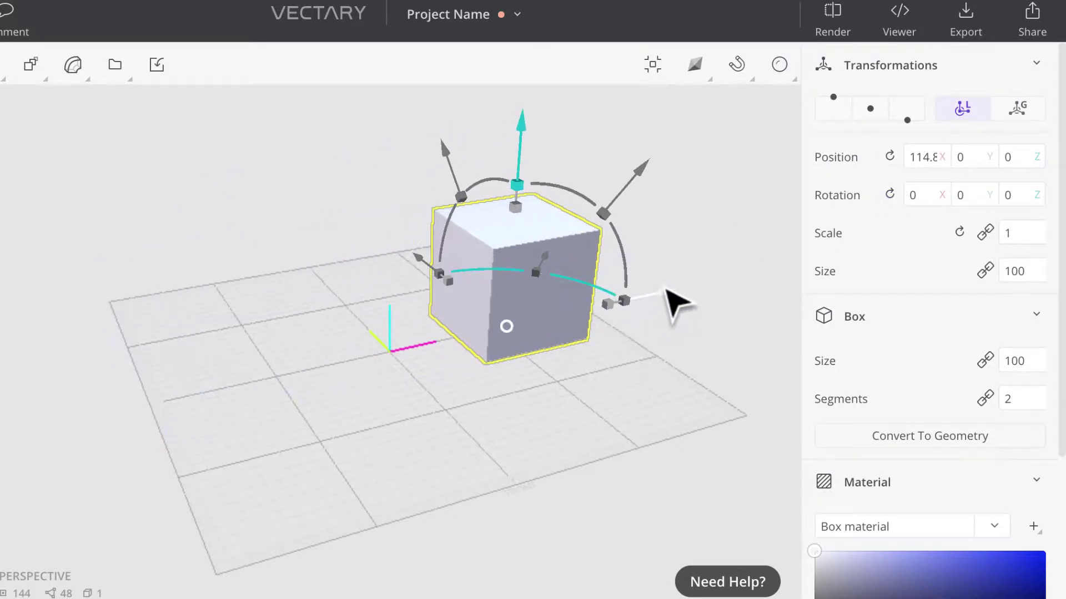
Move the box along its X axis to about 18.6 and back and forth along Y to about -54.6.
{"action": "left_click_drag", "start_coordinate": [669, 293], "coordinate": [577, 317]}
{"action": "left_click_drag", "start_coordinate": [338, 280], "coordinate": [267, 224]}
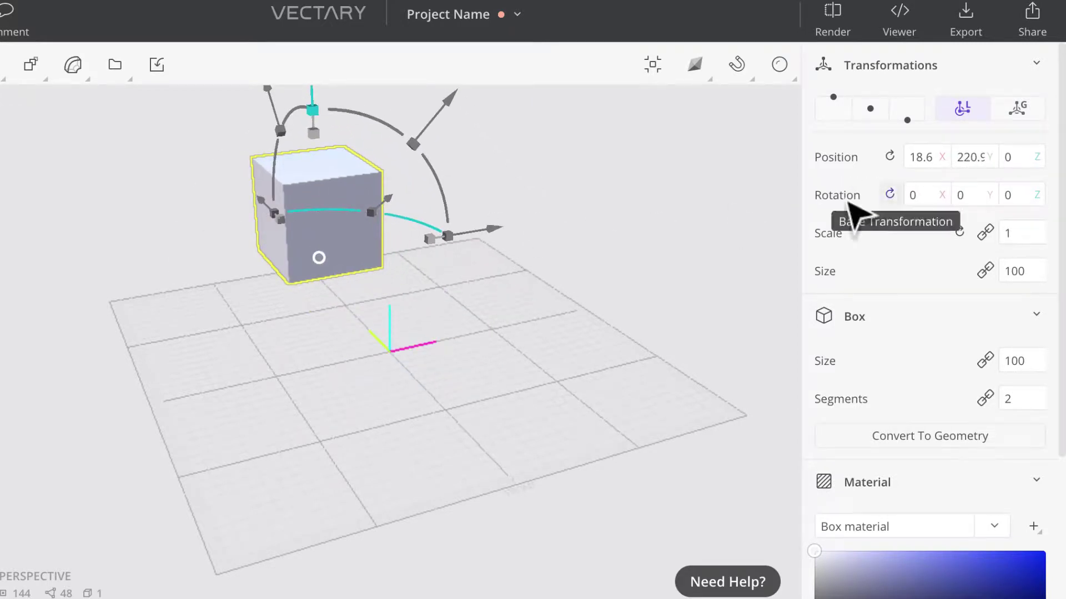
{"action": "left_click_drag", "start_coordinate": [262, 200], "coordinate": [385, 344]}
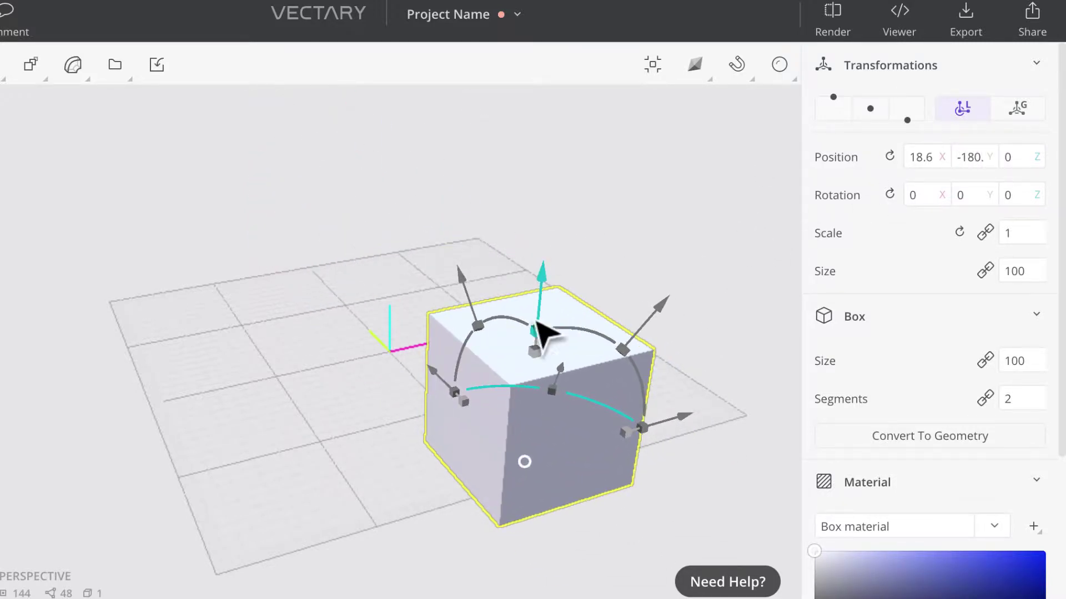
{"action": "left_click_drag", "start_coordinate": [429, 379], "coordinate": [374, 318]}
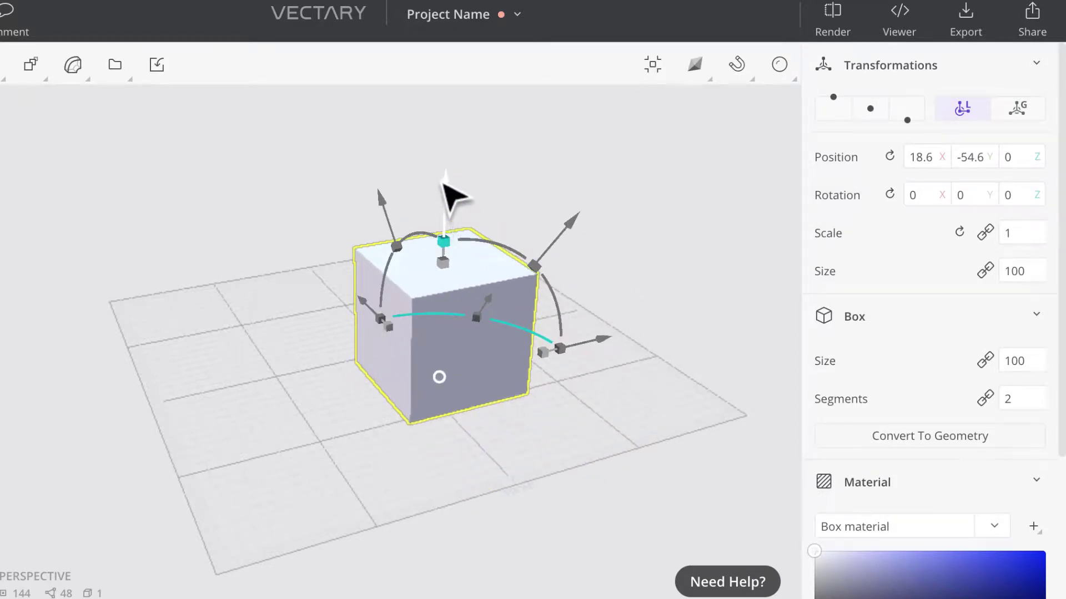
Move the box up and down along Z, and shift it diagonally to about X -19.9 and Z 37.3.
{"action": "left_click_drag", "start_coordinate": [443, 183], "coordinate": [467, 73]}
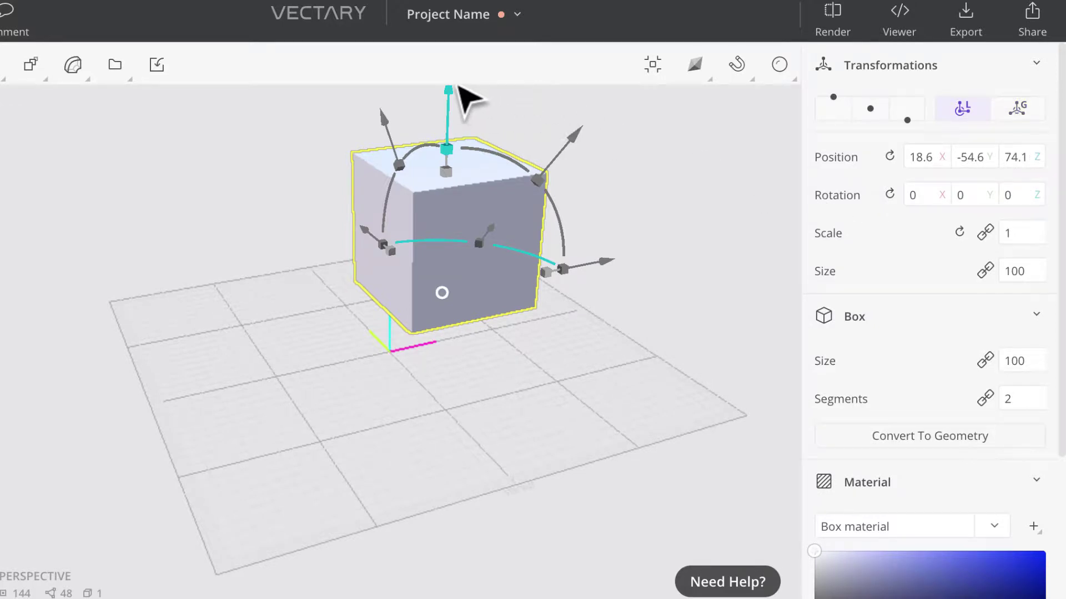
{"action": "left_click_drag", "start_coordinate": [447, 88], "coordinate": [427, 161]}
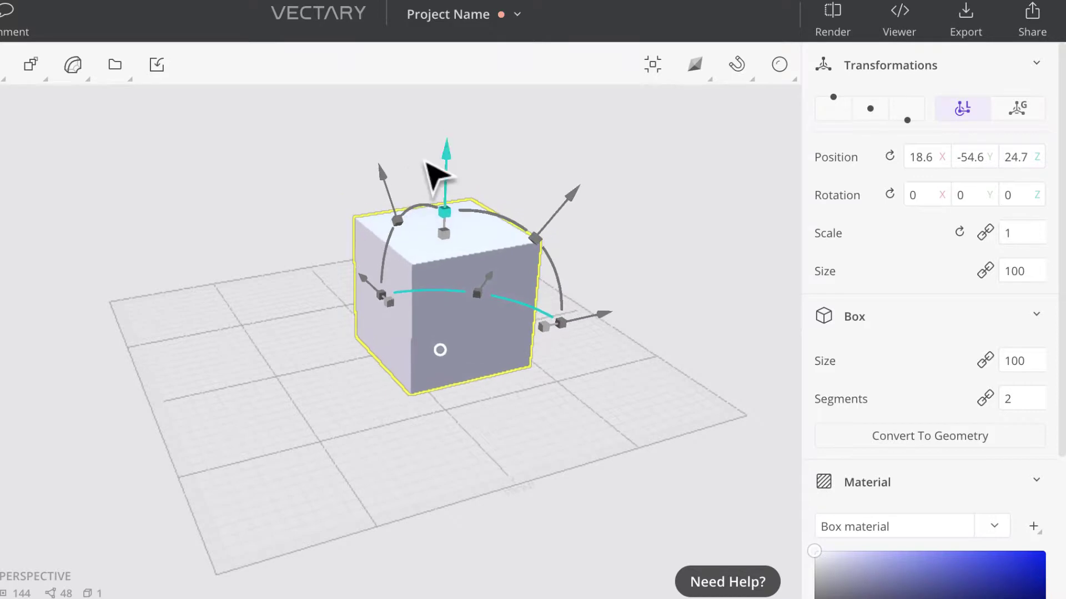
{"action": "left_click_drag", "start_coordinate": [571, 209], "coordinate": [530, 199]}
{"action": "left_click", "coordinate": [527, 321]}
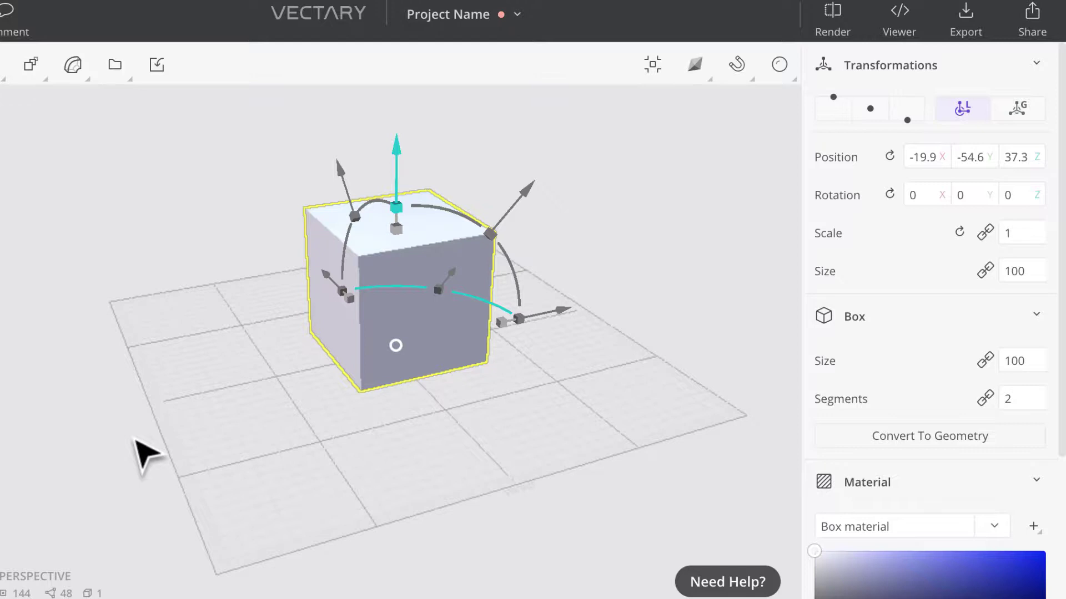
Examine the box in the preset orthographic views, return to perspective, and cycle to the right view.
{"action": "key", "text": "1"}
{"action": "key", "text": "3"}
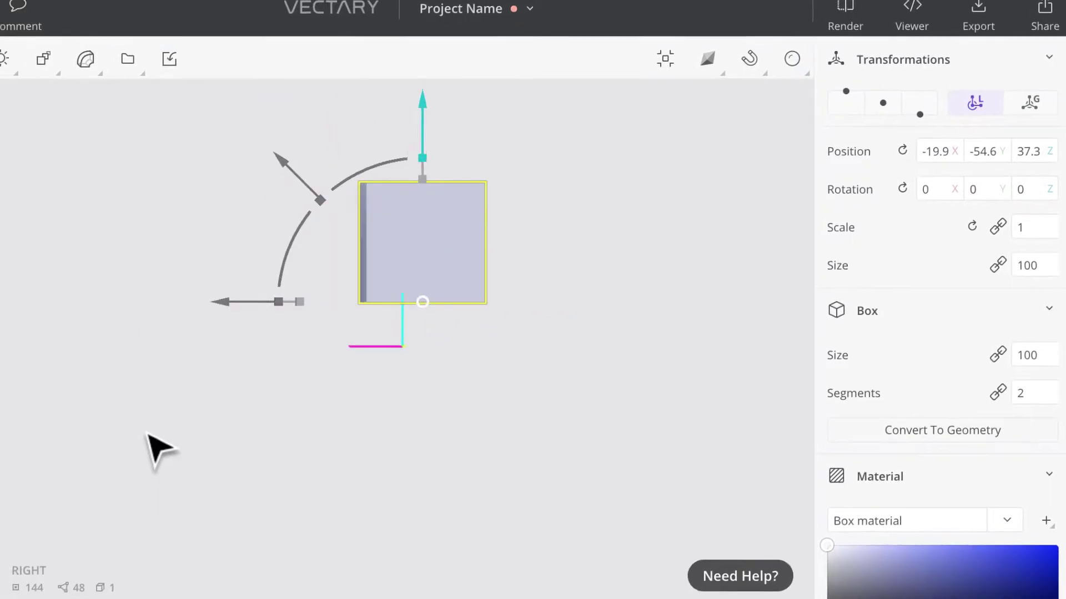
{"action": "key", "text": "2"}
{"action": "key", "text": "4"}
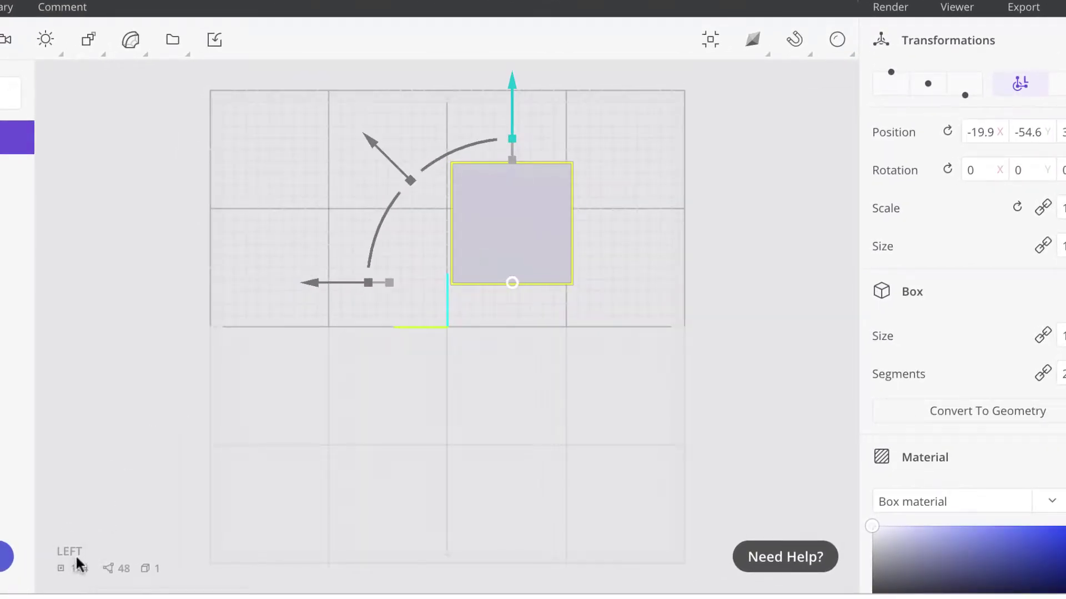
{"action": "key", "text": "5"}
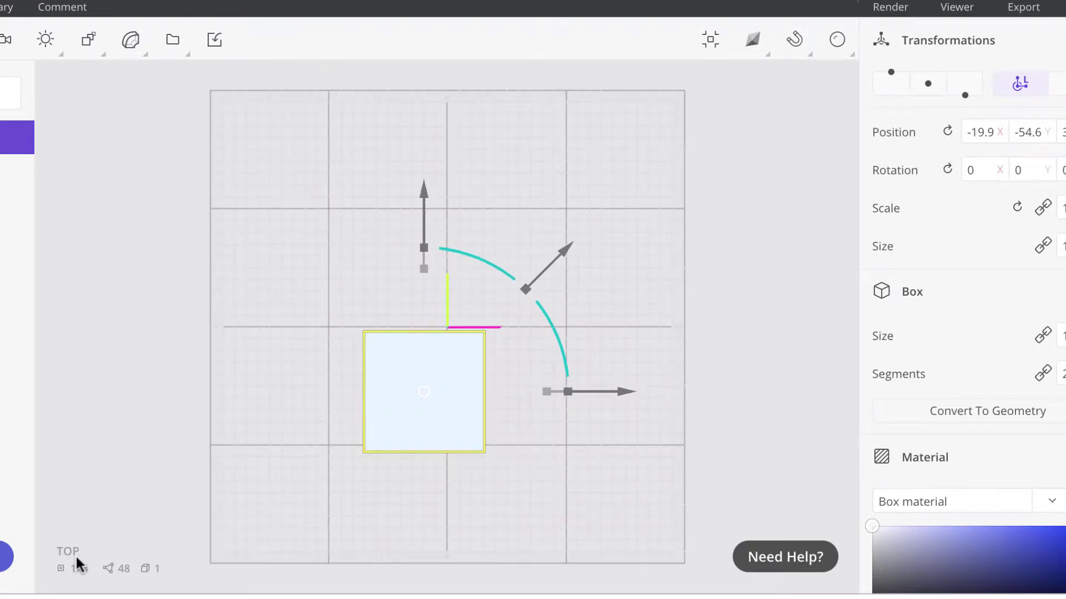
{"action": "key", "text": "6"}
{"action": "key", "text": "0"}
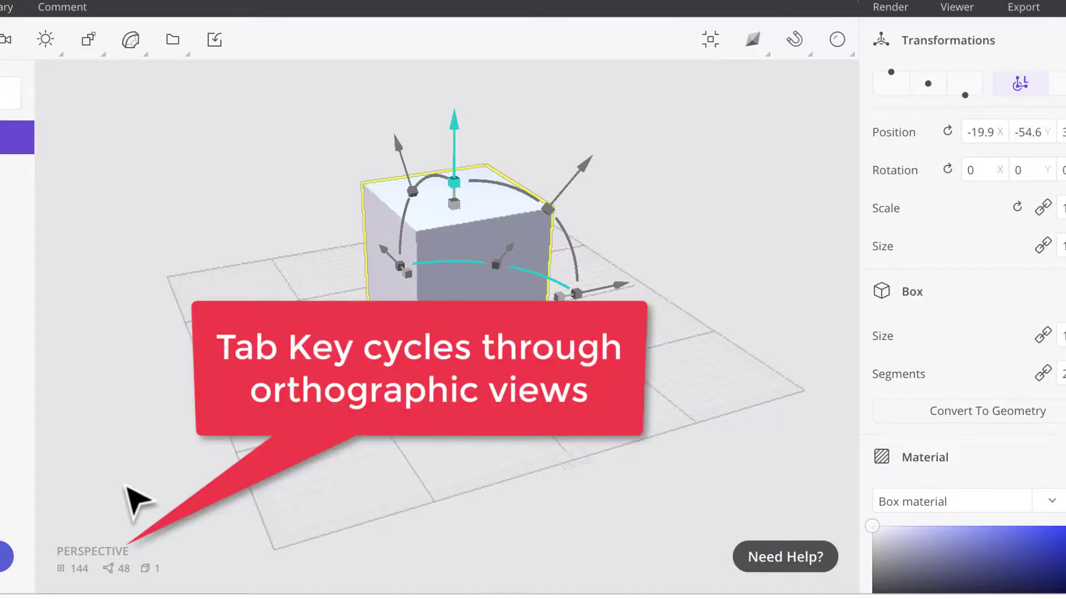
{"action": "key", "text": "Tab"}
{"action": "key", "text": "Tab"}
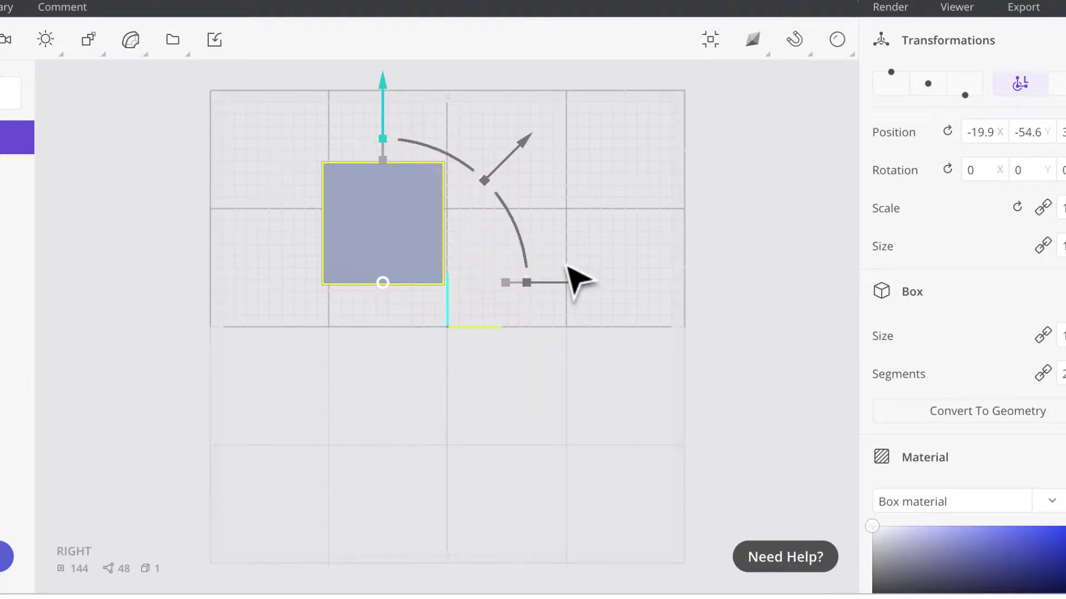
Examine the box by zooming and panning in the right view, and by orbiting, zooming and panning in perspective.
{"action": "scroll", "coordinate": [570, 273], "scroll_direction": "up", "scroll_amount": 5}
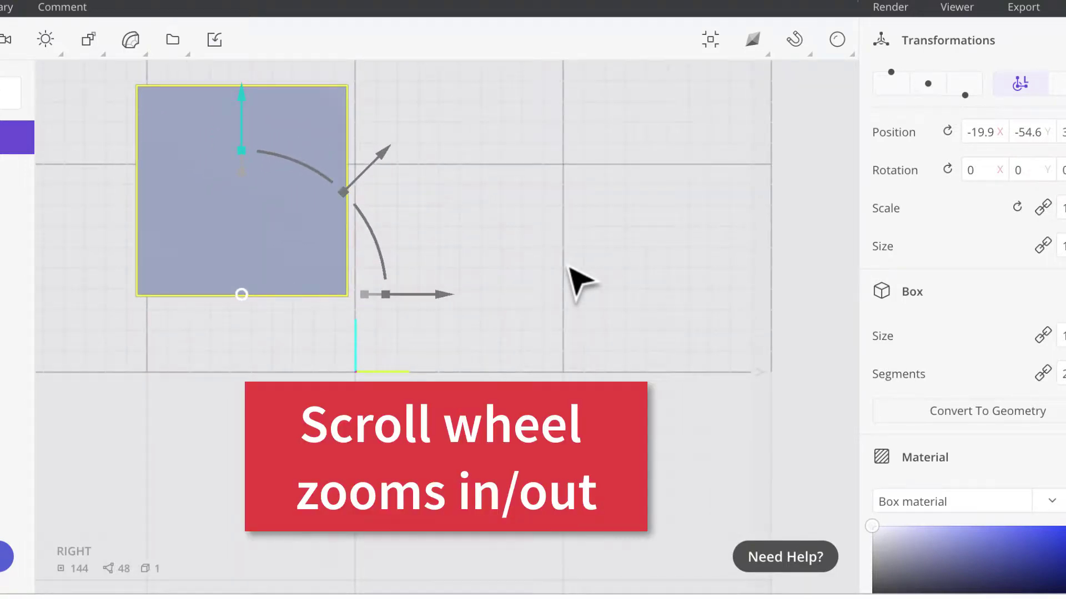
{"action": "scroll", "coordinate": [577, 280], "scroll_direction": "down", "scroll_amount": 4}
{"action": "scroll", "coordinate": [577, 281], "scroll_direction": "up", "scroll_amount": 5}
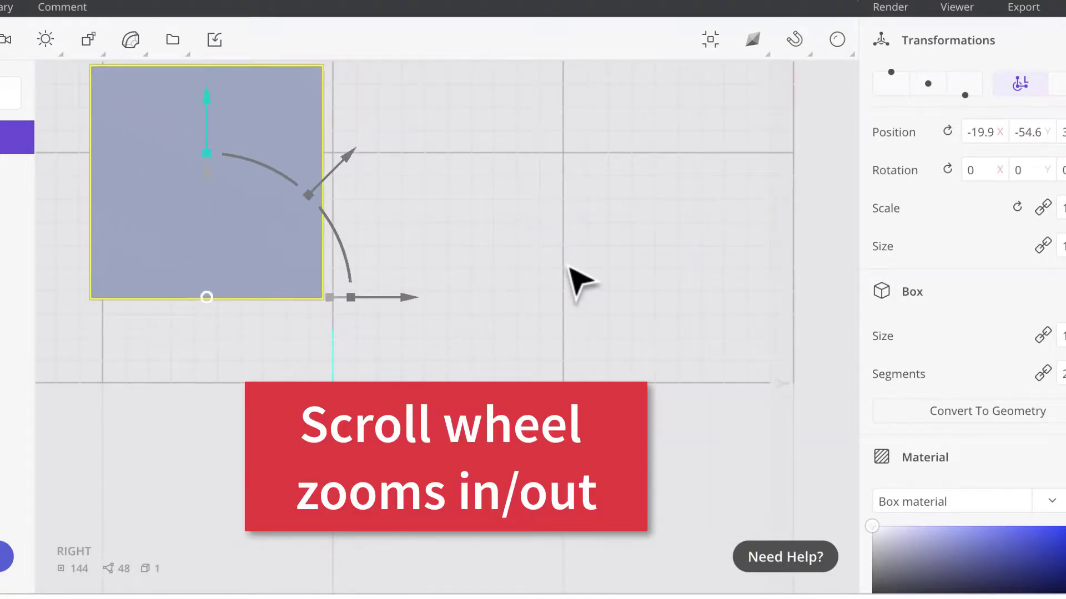
{"action": "right_click_drag", "start_coordinate": [577, 280], "coordinate": [710, 366]}
{"action": "left_click_drag", "start_coordinate": [709, 367], "coordinate": [670, 347]}
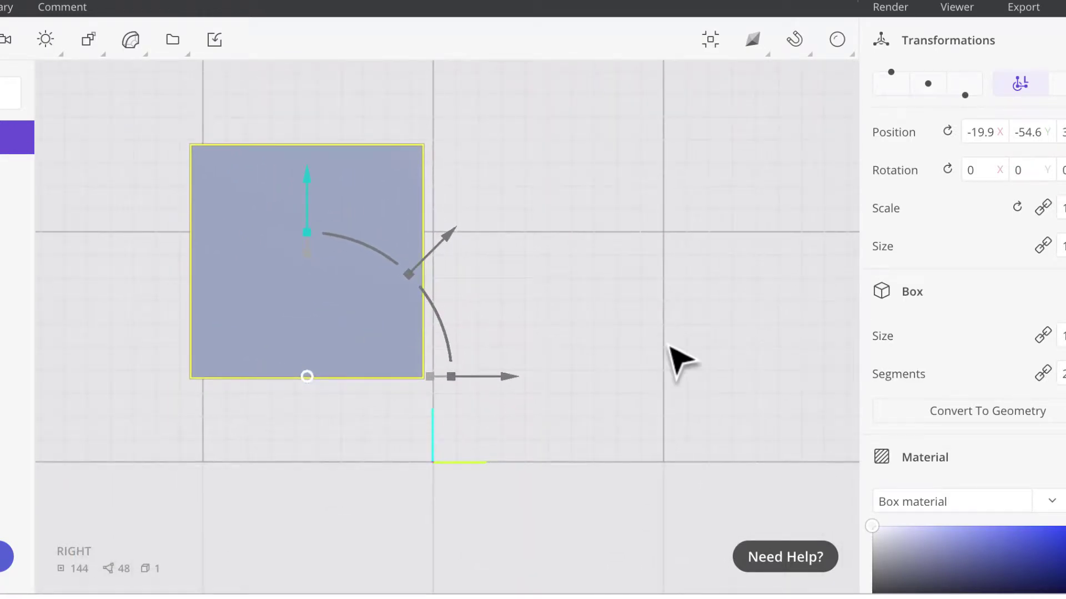
{"action": "scroll", "coordinate": [670, 347], "scroll_direction": "up", "scroll_amount": 1}
{"action": "scroll", "coordinate": [670, 347], "scroll_direction": "down", "scroll_amount": 3}
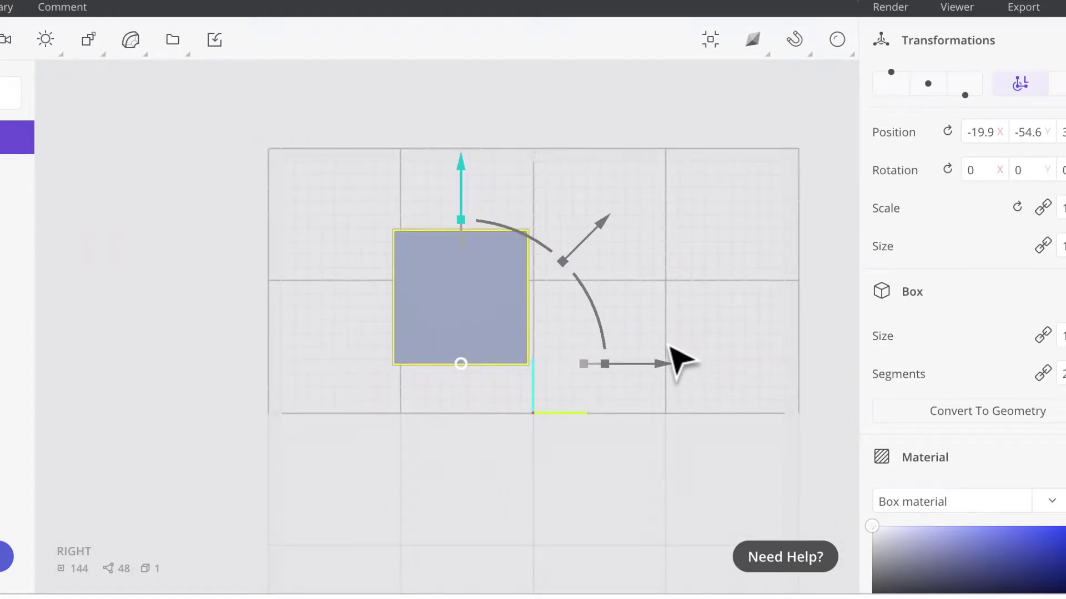
{"action": "left_click_drag", "start_coordinate": [684, 229], "coordinate": [489, 311]}
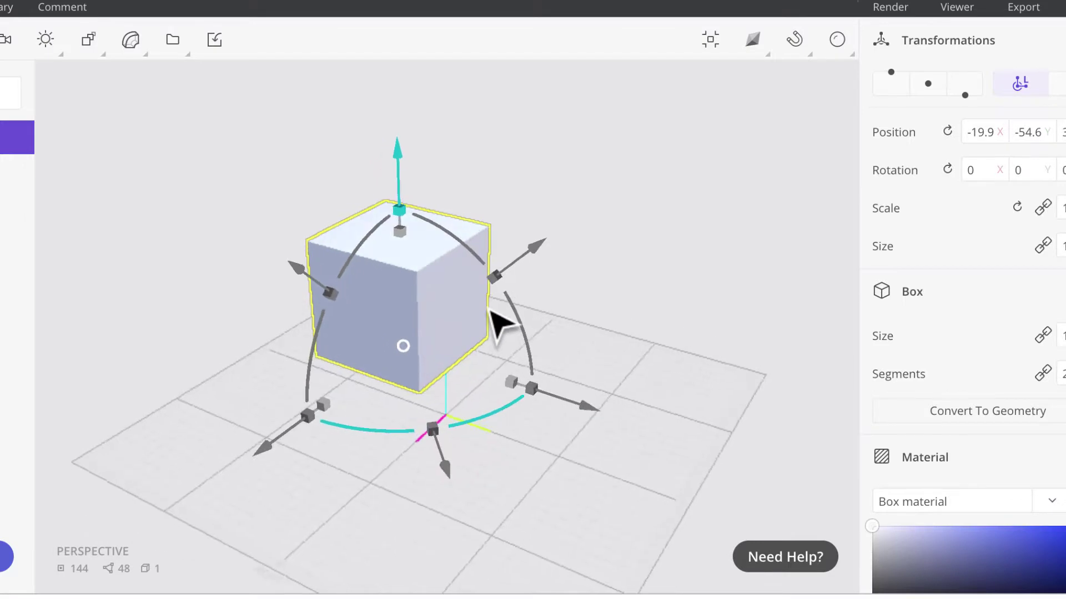
{"action": "scroll", "coordinate": [599, 385], "scroll_direction": "up", "scroll_amount": 5}
{"action": "scroll", "coordinate": [607, 387], "scroll_direction": "down", "scroll_amount": 6}
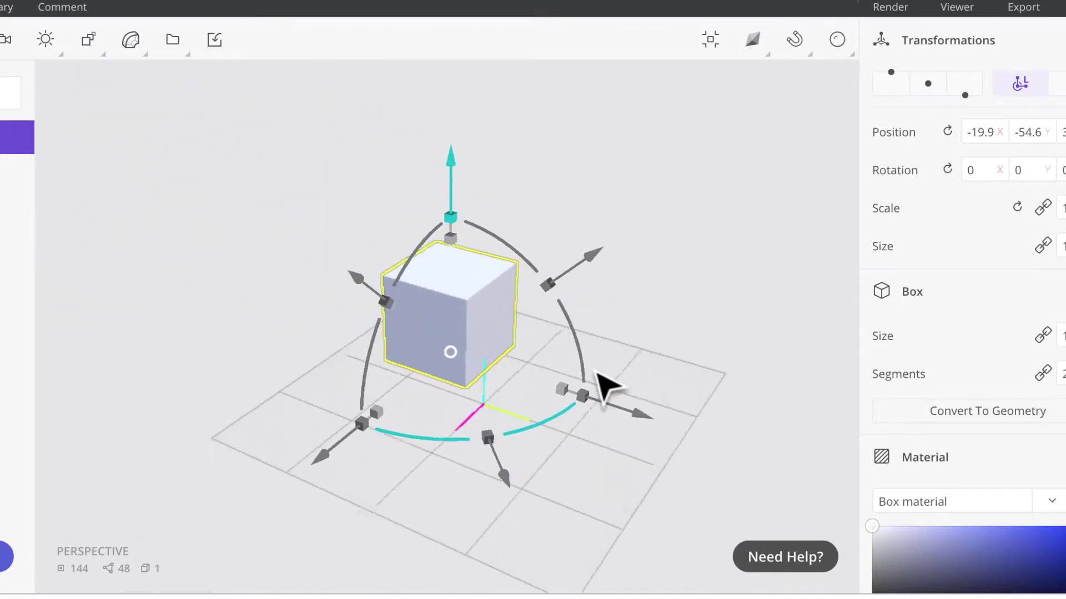
{"action": "left_click_drag", "start_coordinate": [677, 347], "coordinate": [631, 339]}
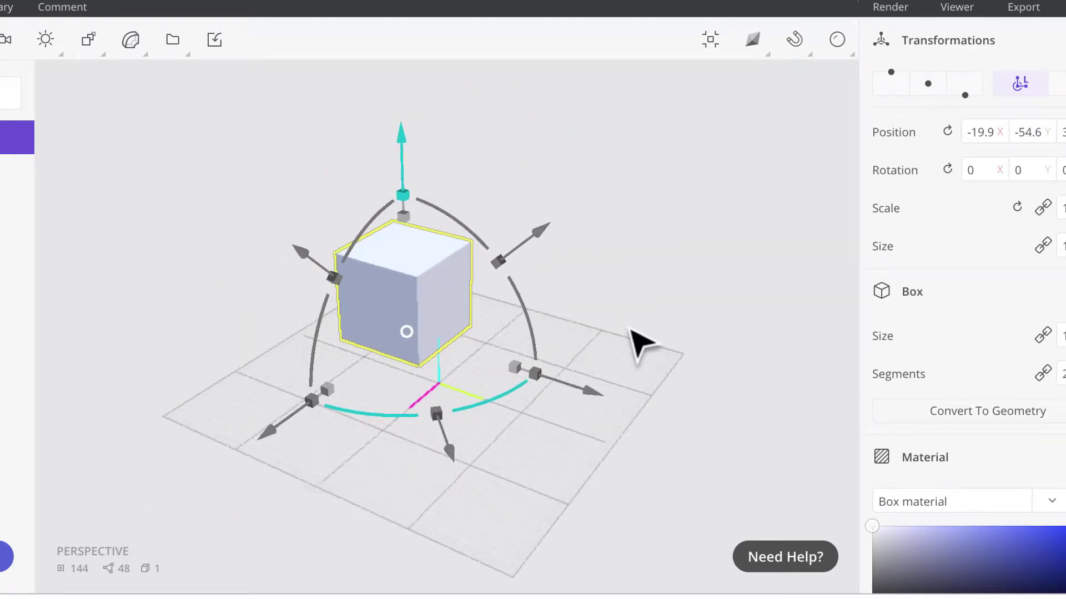
{"action": "left_click_drag", "start_coordinate": [652, 314], "coordinate": [533, 251]}
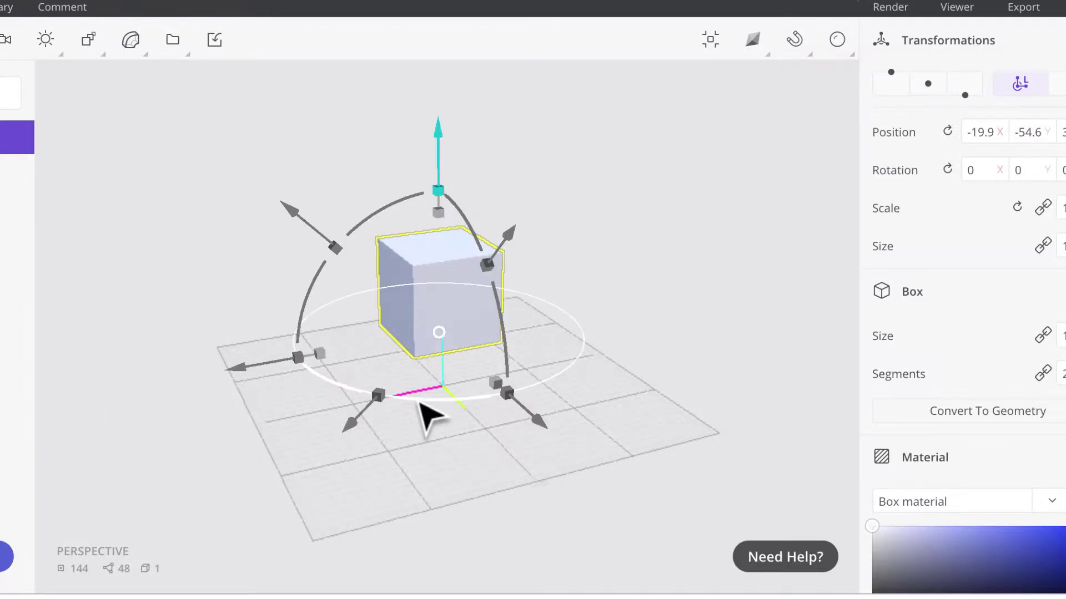
Rotate the box freely about its axes to about X 81.1, Y -55 and Z 68.8 degrees.
{"action": "left_click_drag", "start_coordinate": [422, 399], "coordinate": [591, 404]}
{"action": "left_click_drag", "start_coordinate": [294, 382], "coordinate": [534, 411]}
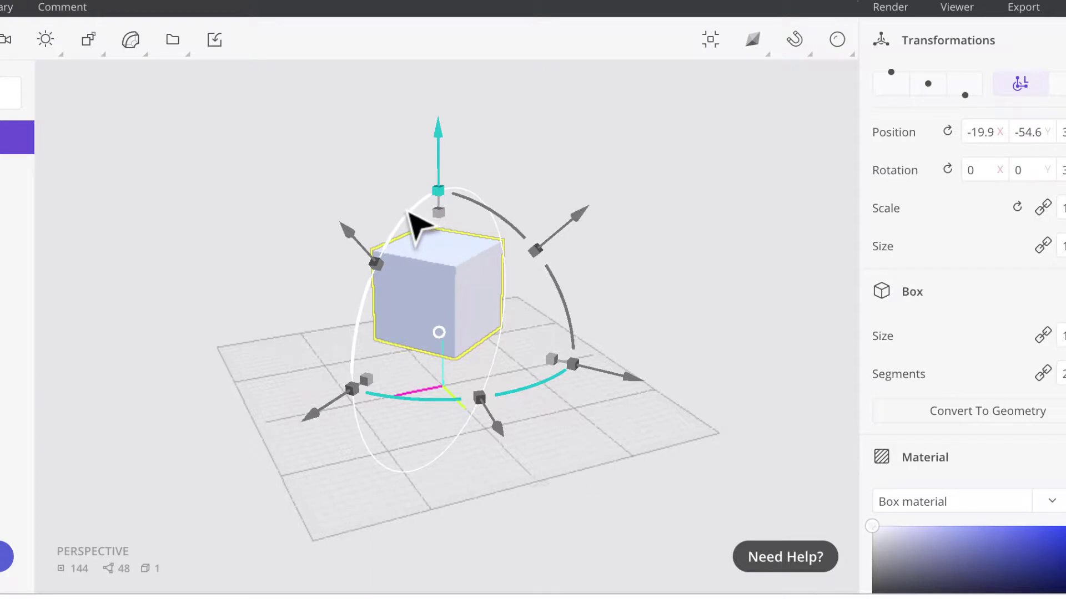
{"action": "left_click_drag", "start_coordinate": [411, 213], "coordinate": [472, 153]}
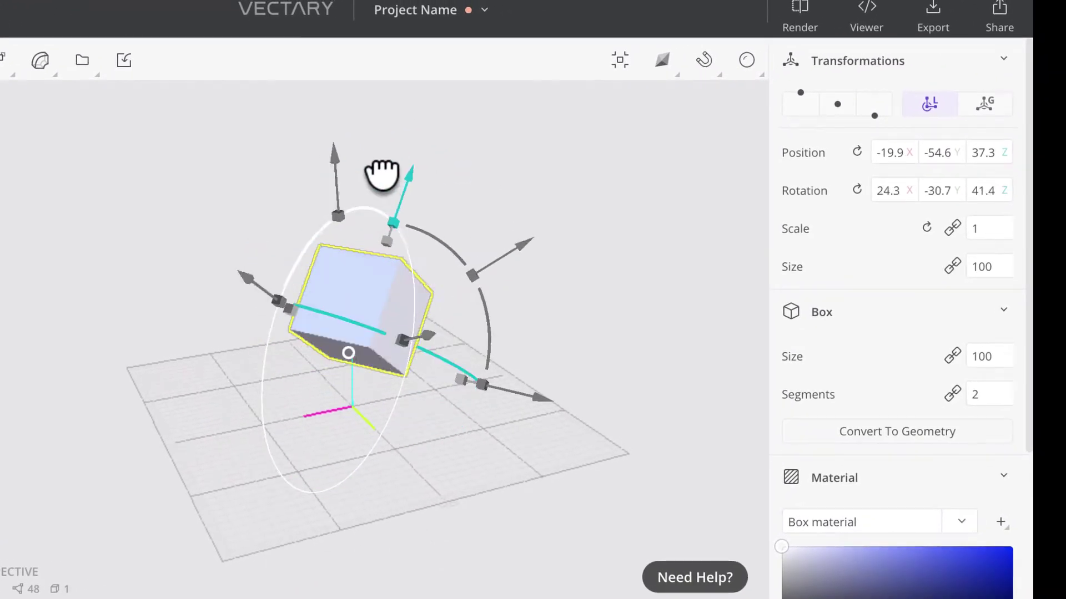
{"action": "left_click_drag", "start_coordinate": [381, 174], "coordinate": [388, 174]}
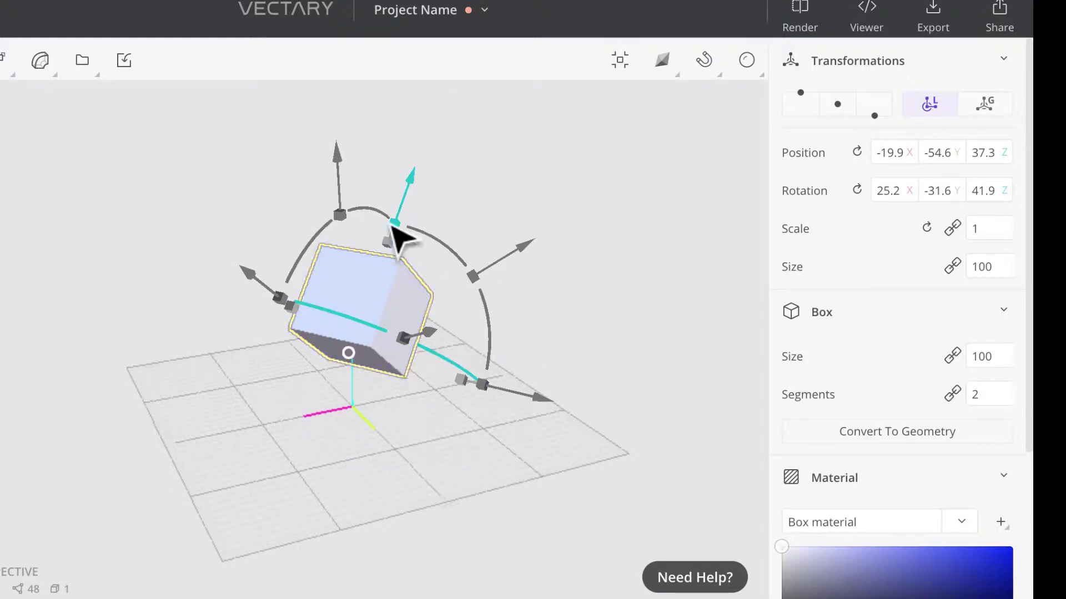
{"action": "left_click_drag", "start_coordinate": [367, 212], "coordinate": [414, 256]}
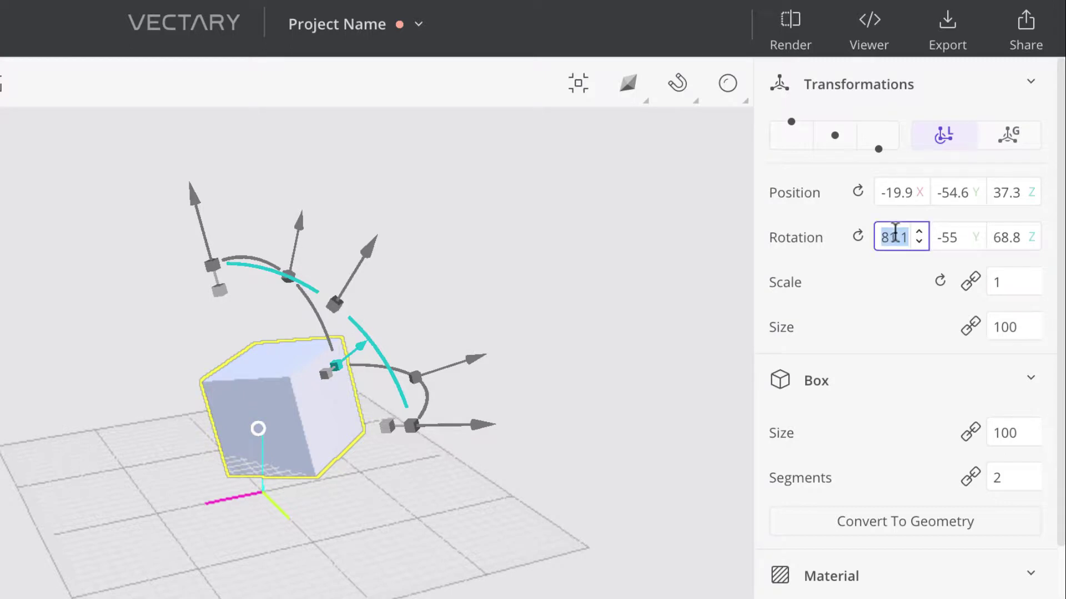
Set the box's rotation to 0 on the X, Y and Z axes.
{"action": "key", "text": "Tab"}
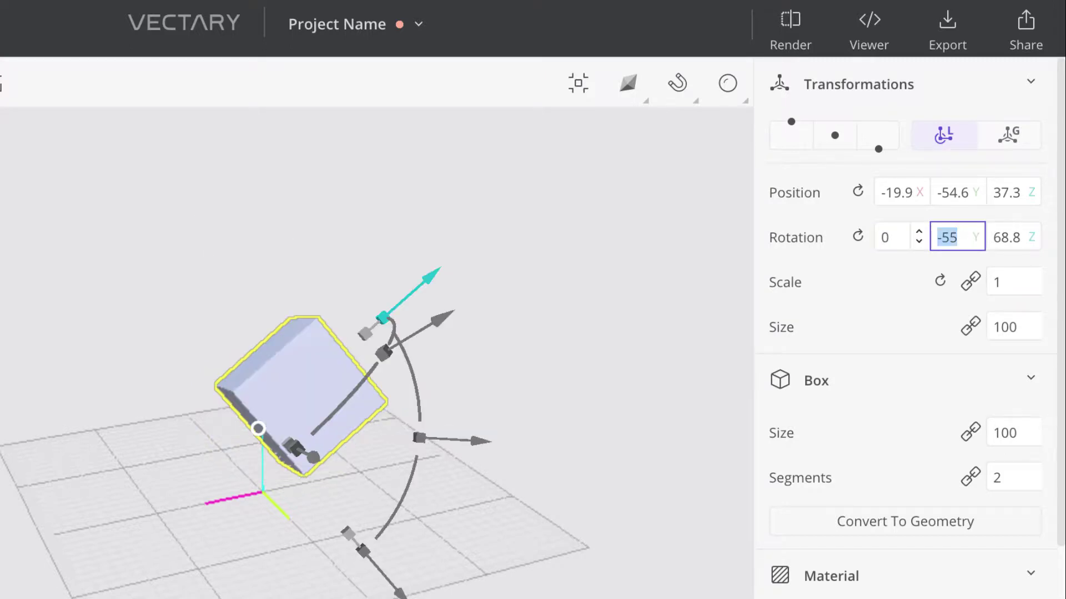
{"action": "key", "text": "Tab"}
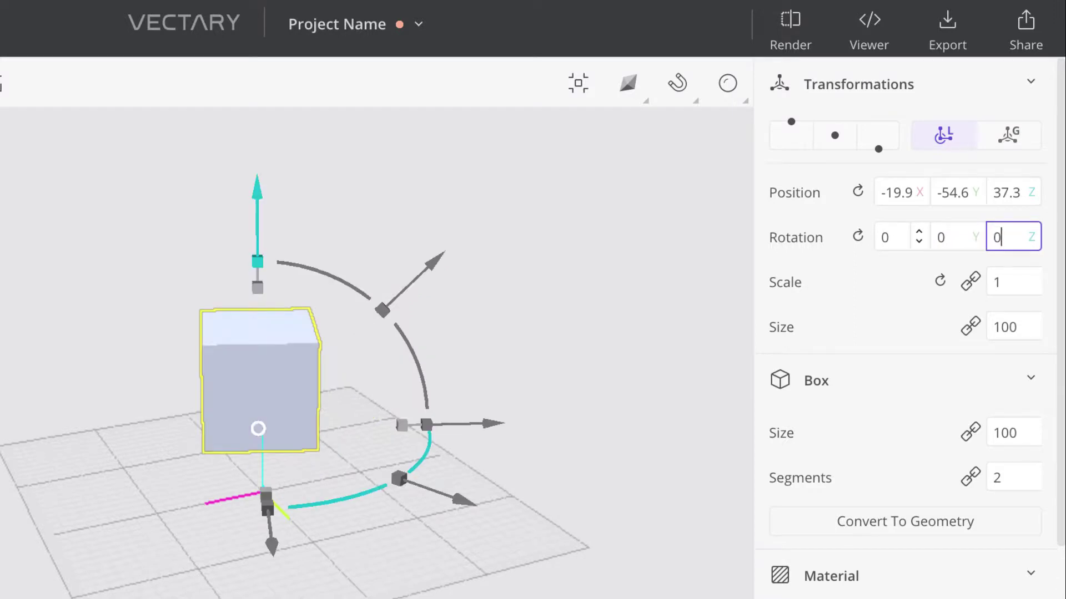
{"action": "type", "text": "0"}
{"action": "key", "text": "Return"}
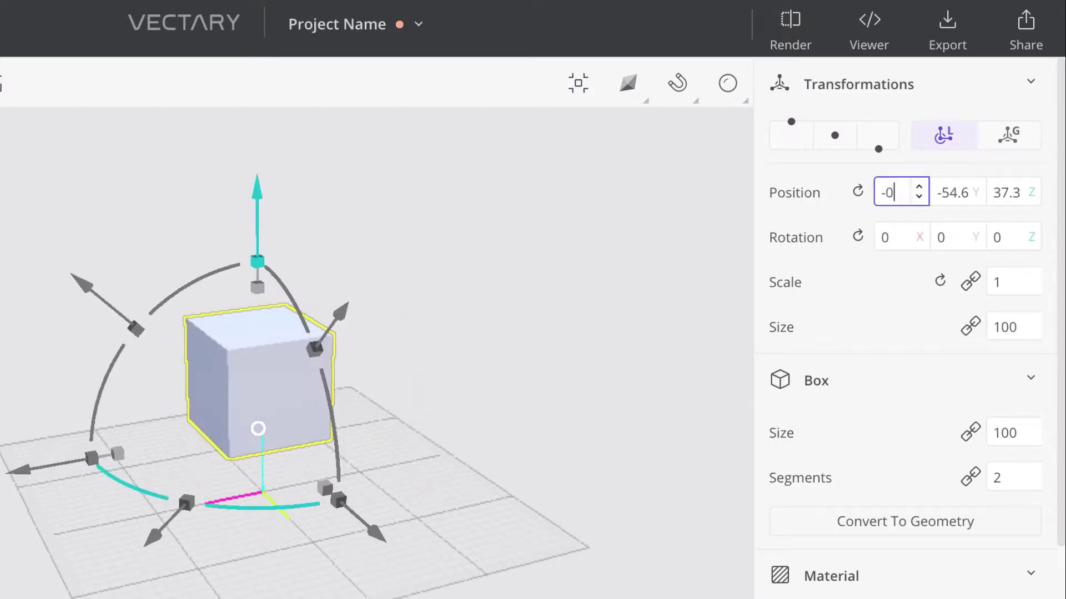
Set the box's position to 0 on the X, Y and Z axes.
{"action": "key", "text": "Tab"}
{"action": "type", "text": "0"}
{"action": "key", "text": "Tab"}
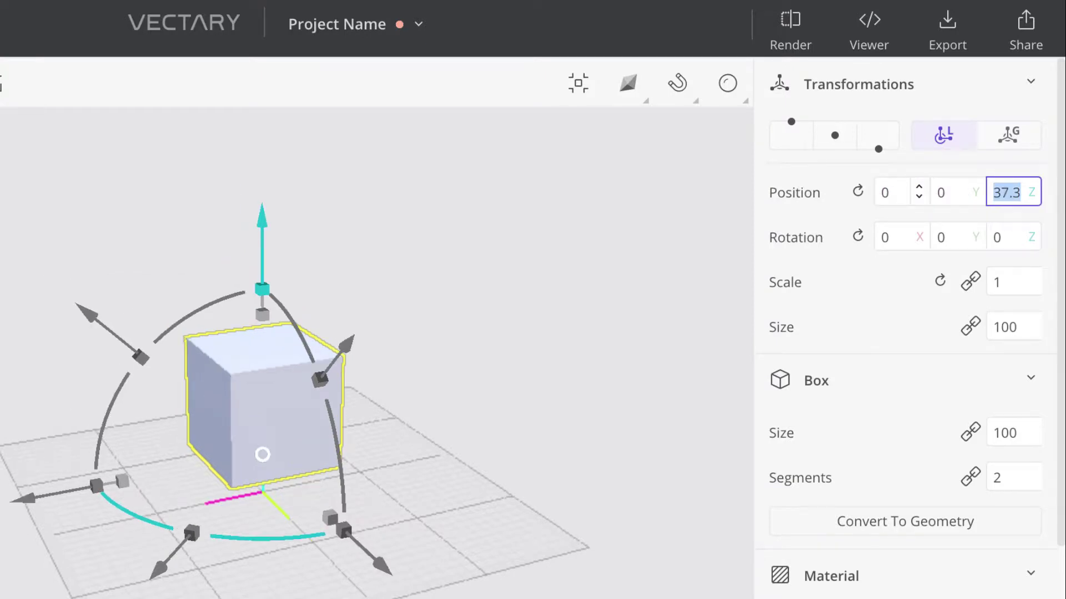
{"action": "key", "text": "Return"}
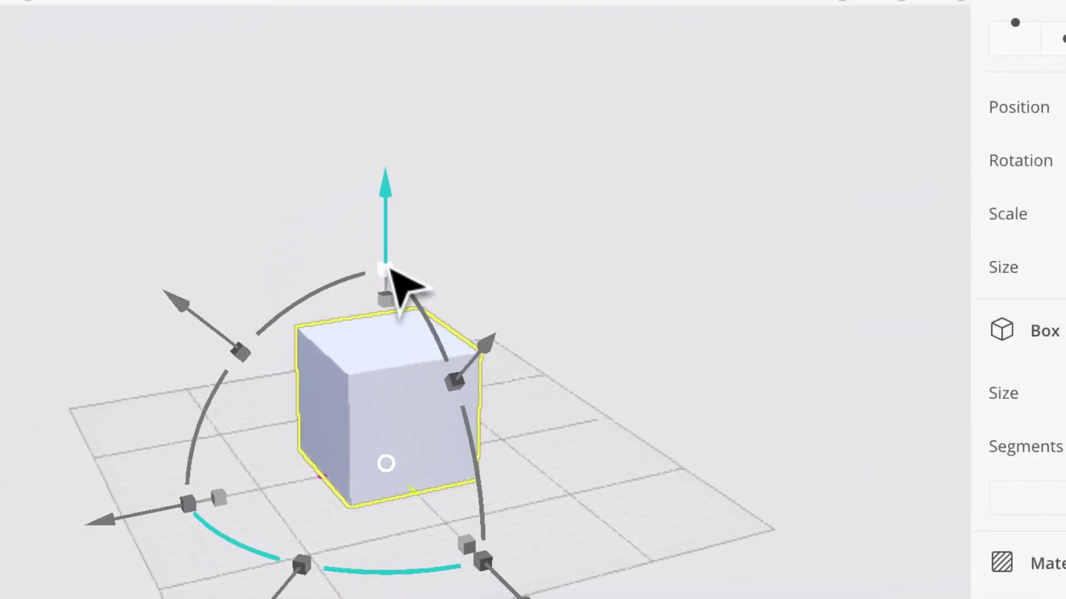
Stretch the box along Z to about 198.3, shrink it to about 109.3, and set its Z scale to 1.
{"action": "left_click_drag", "start_coordinate": [386, 268], "coordinate": [439, 79]}
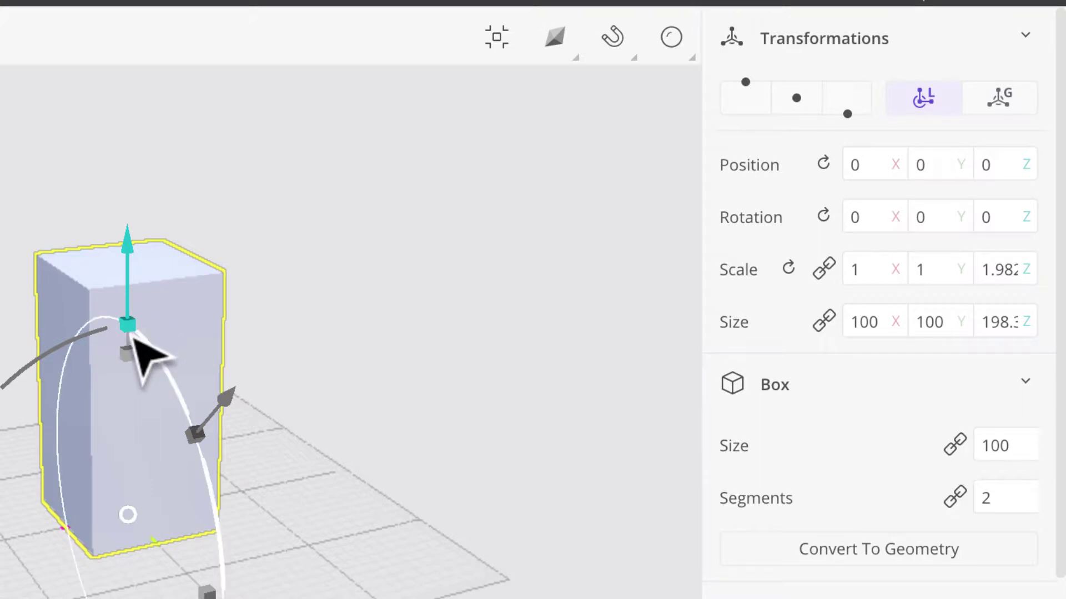
{"action": "left_click_drag", "start_coordinate": [129, 323], "coordinate": [133, 419]}
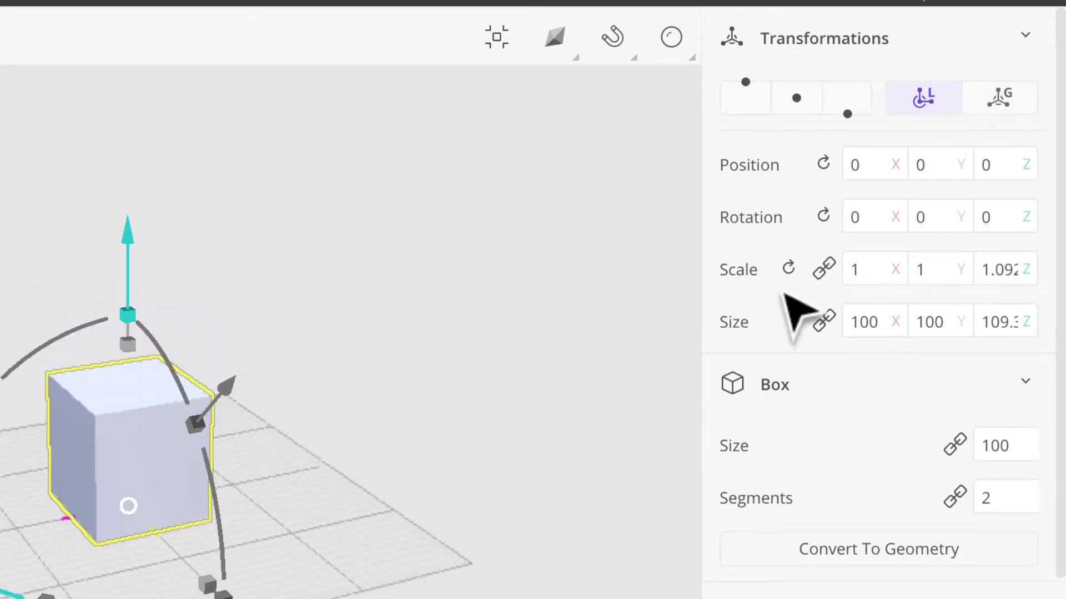
{"action": "left_click", "coordinate": [1008, 267]}
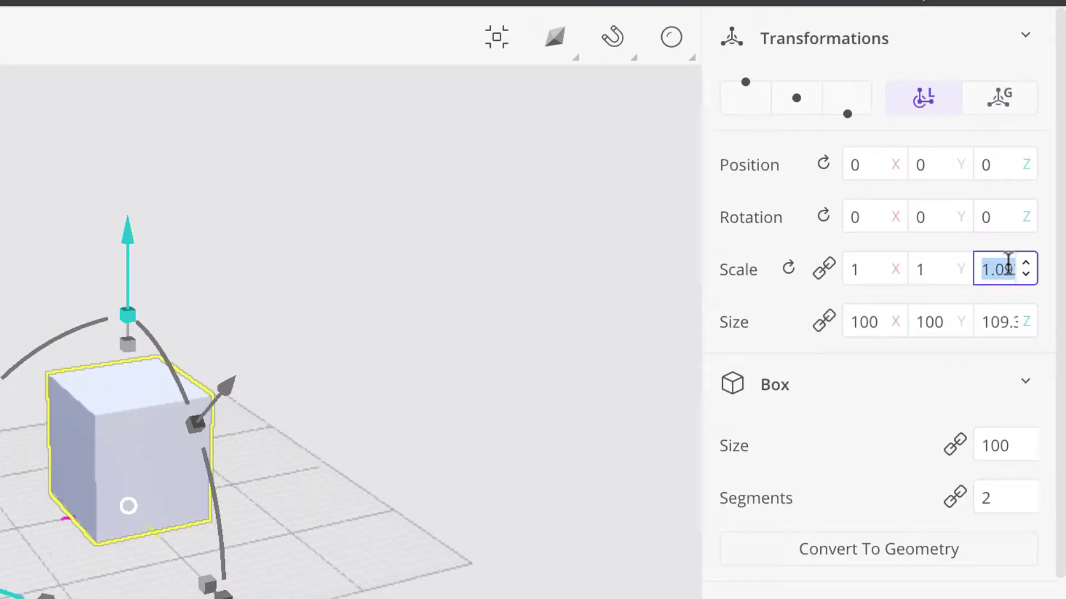
{"action": "key", "text": "Return"}
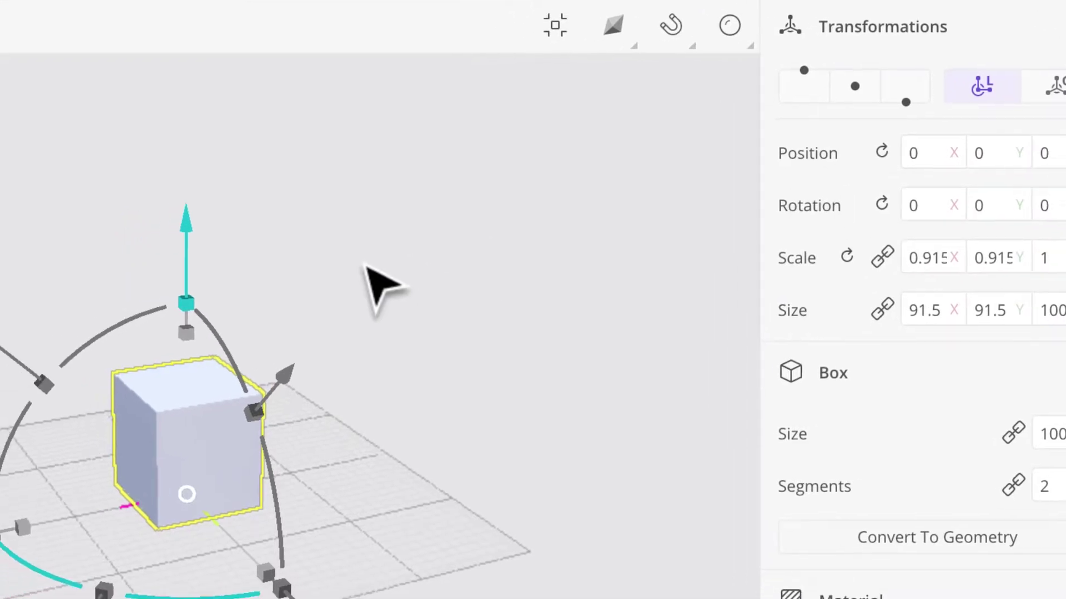
Scale the box uniformly to about 1.82 and shift it slightly with its free-move centre handle.
{"action": "left_click_drag", "start_coordinate": [344, 300], "coordinate": [496, 190]}
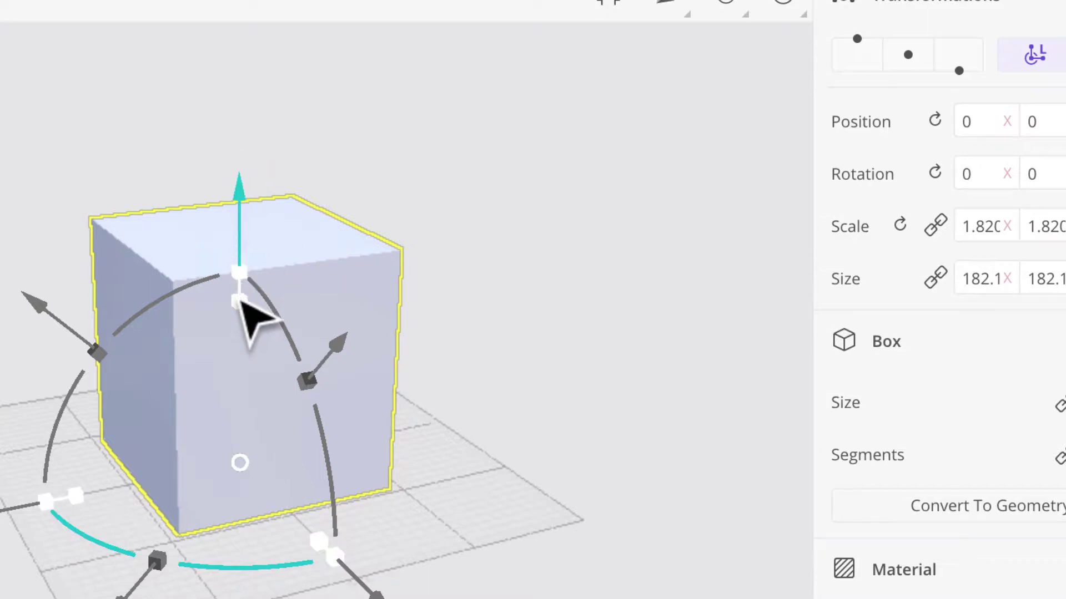
{"action": "left_click_drag", "start_coordinate": [242, 199], "coordinate": [221, 171]}
{"action": "right_click_drag", "start_coordinate": [327, 233], "coordinate": [269, 301]}
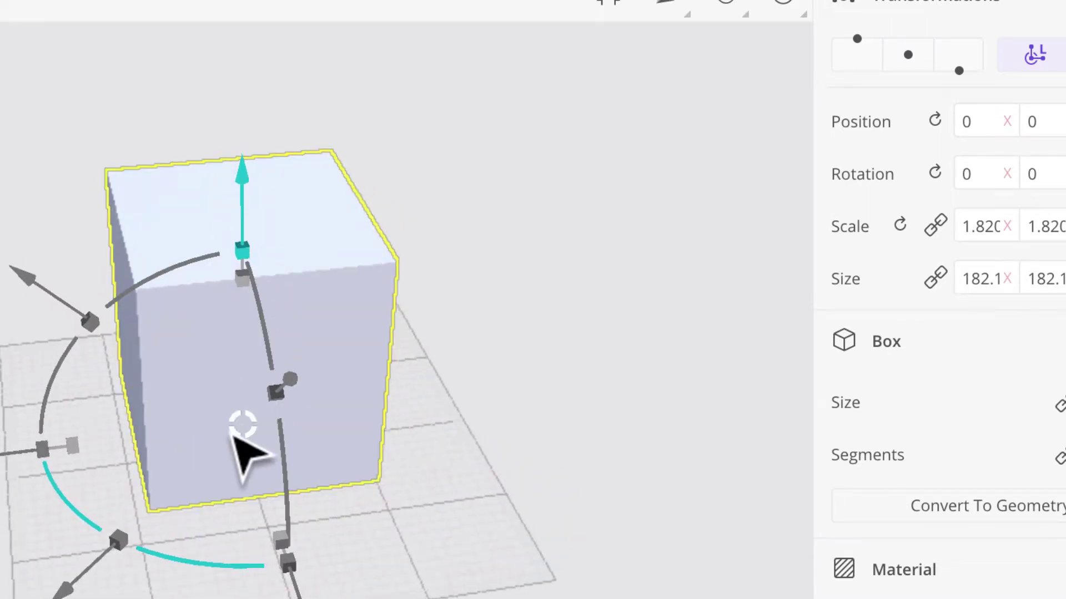
{"action": "left_click_drag", "start_coordinate": [244, 424], "coordinate": [217, 420]}
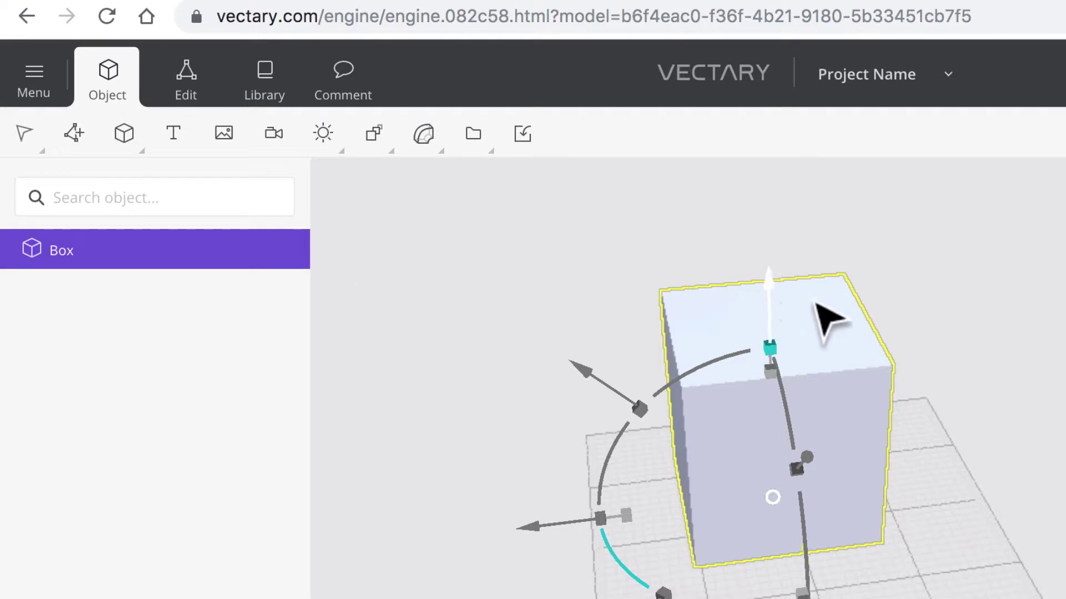
Delete the practice box and add a new box primitive to the empty scene.
{"action": "key", "text": "Delete"}
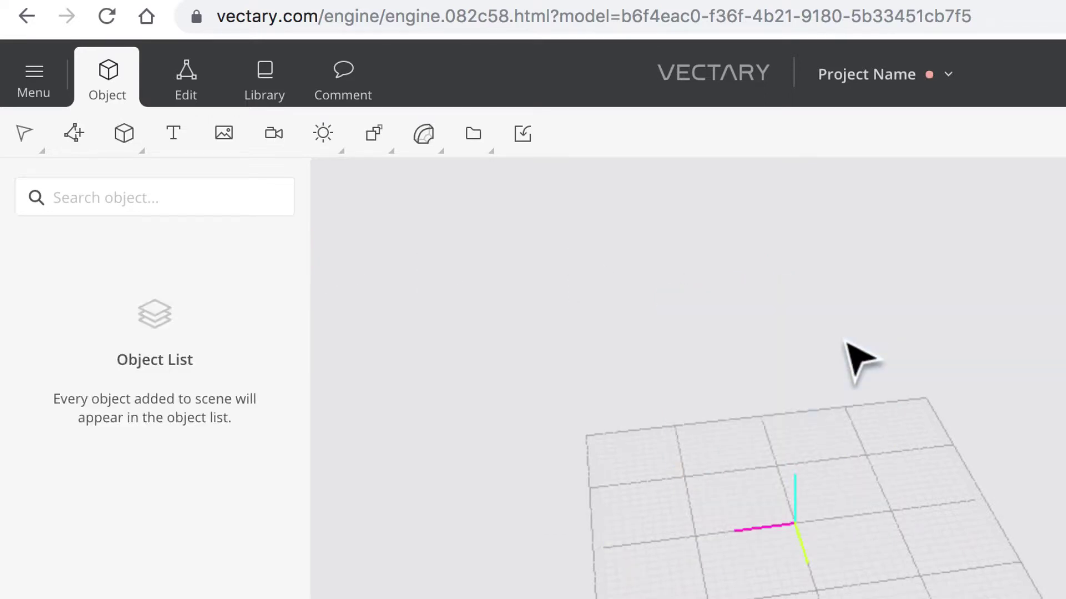
{"action": "left_click", "coordinate": [133, 142]}
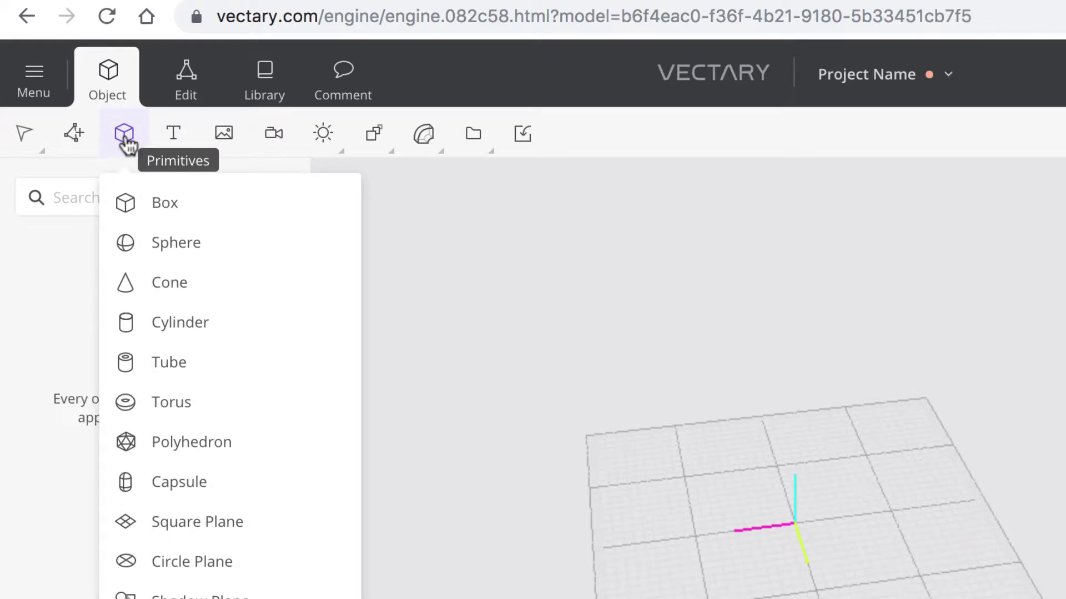
{"action": "left_click", "coordinate": [146, 220]}
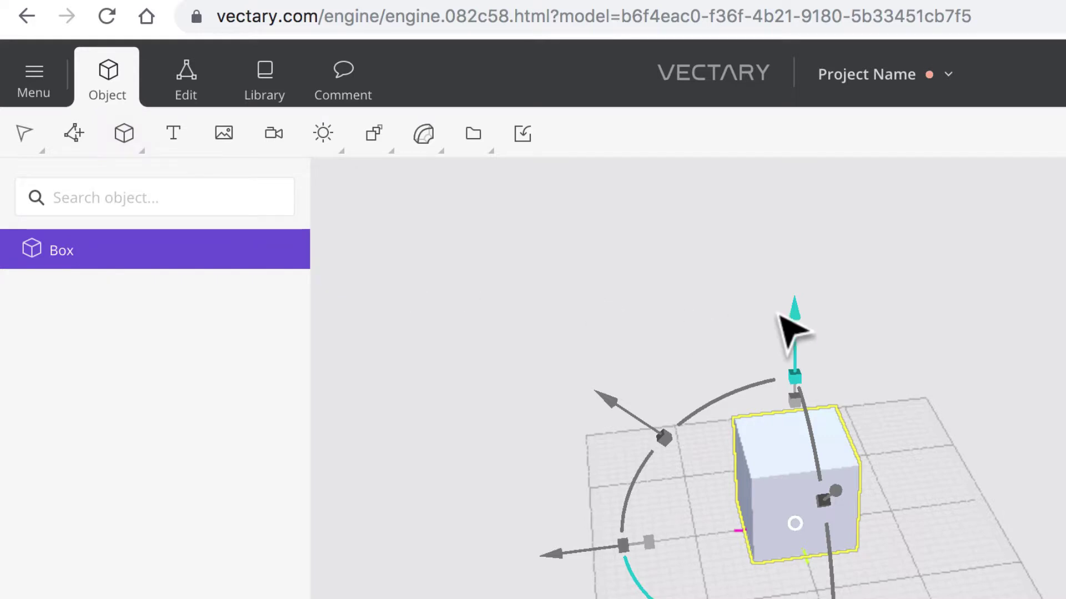
Colour the new box magenta (#cc279a) in its material.
{"action": "scroll", "coordinate": [913, 472], "scroll_direction": "up", "scroll_amount": 5}
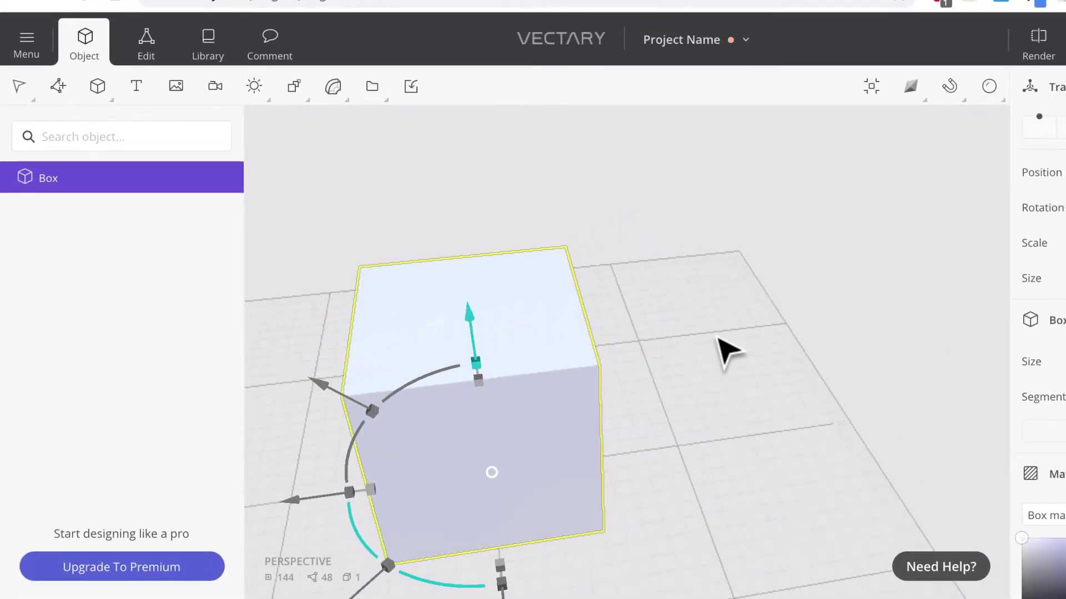
{"action": "scroll", "coordinate": [766, 395], "scroll_direction": "down", "scroll_amount": 5}
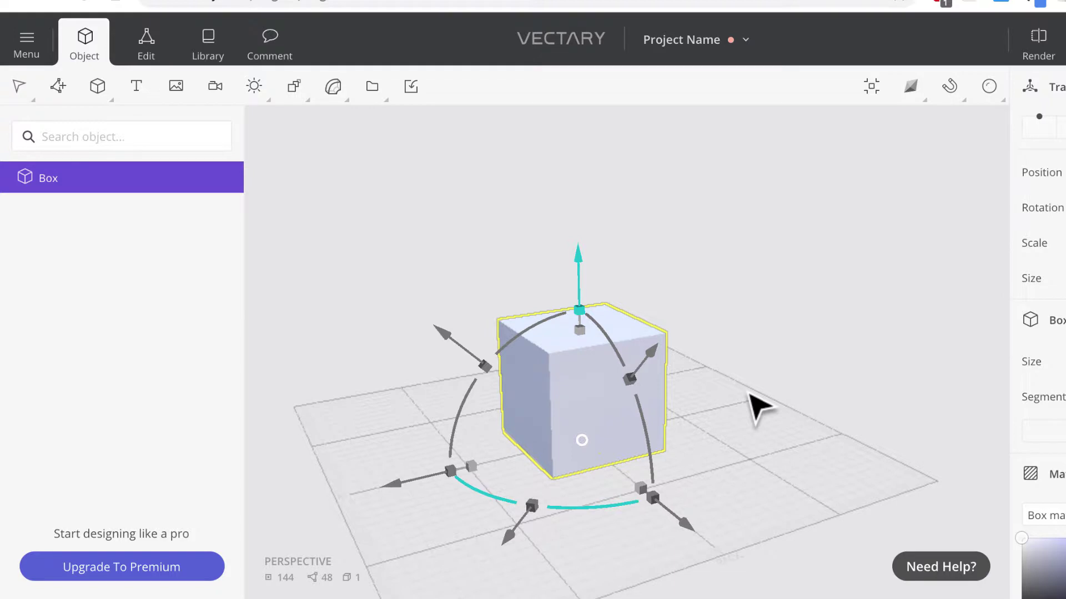
{"action": "scroll", "coordinate": [1047, 488], "scroll_direction": "down", "scroll_amount": 2}
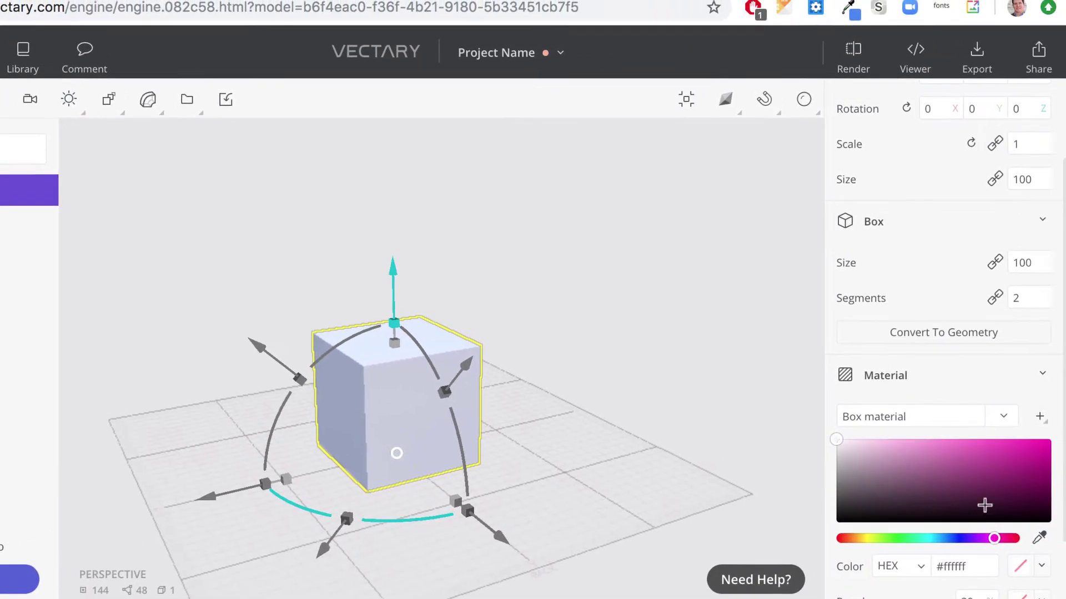
{"action": "left_click", "coordinate": [1010, 457]}
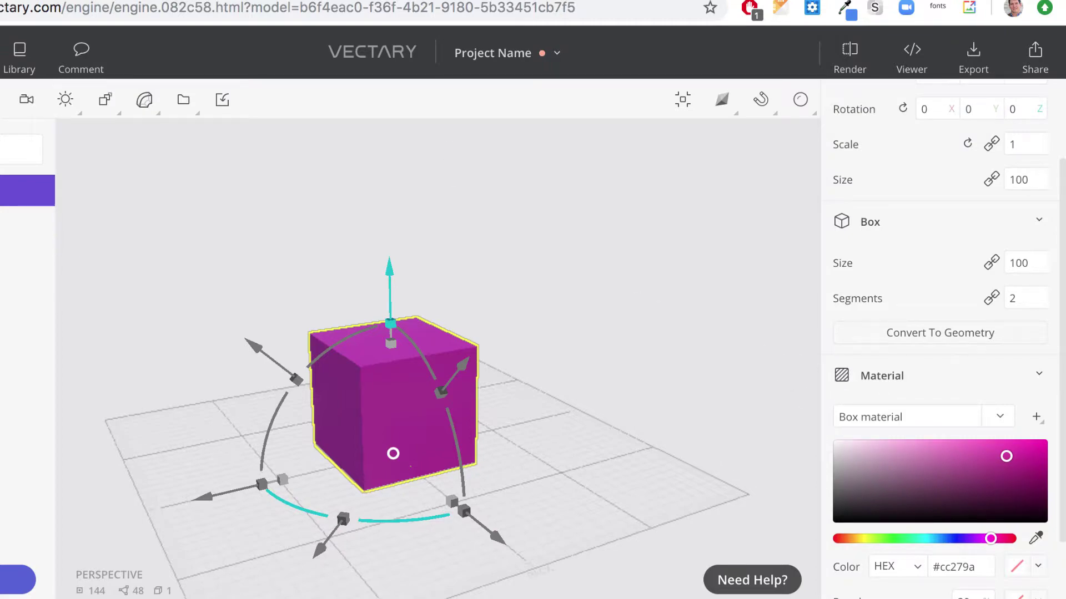
Check the duplication step in the class instructions PDF, and duplicate the magenta box in Vectary.
{"action": "key", "text": "ctrl+Tab"}
{"action": "scroll", "coordinate": [304, 415], "scroll_direction": "down", "scroll_amount": 3}
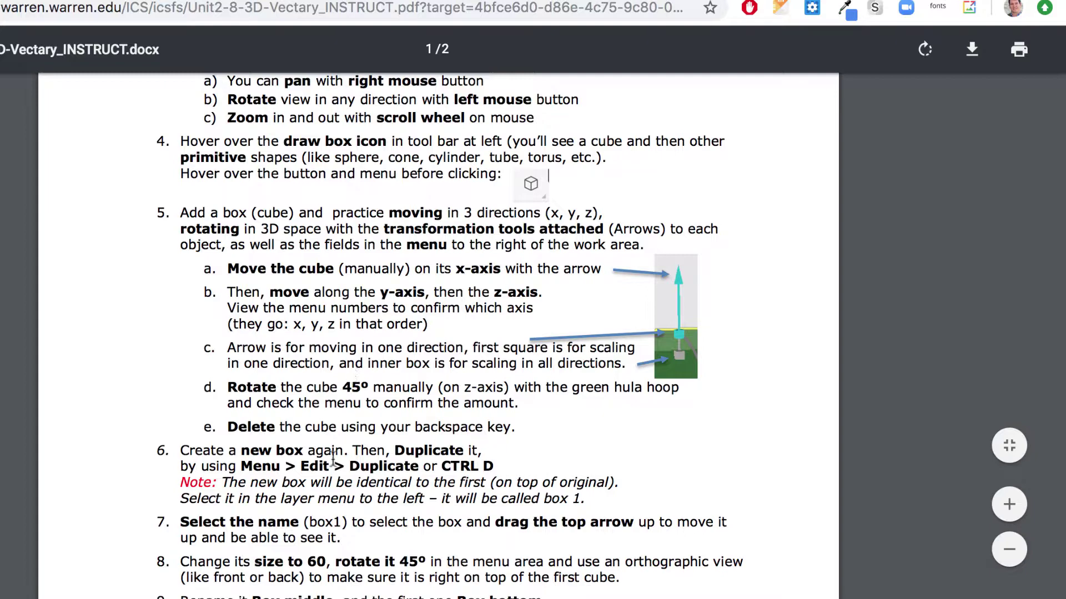
{"action": "scroll", "coordinate": [404, 367], "scroll_direction": "down", "scroll_amount": 2}
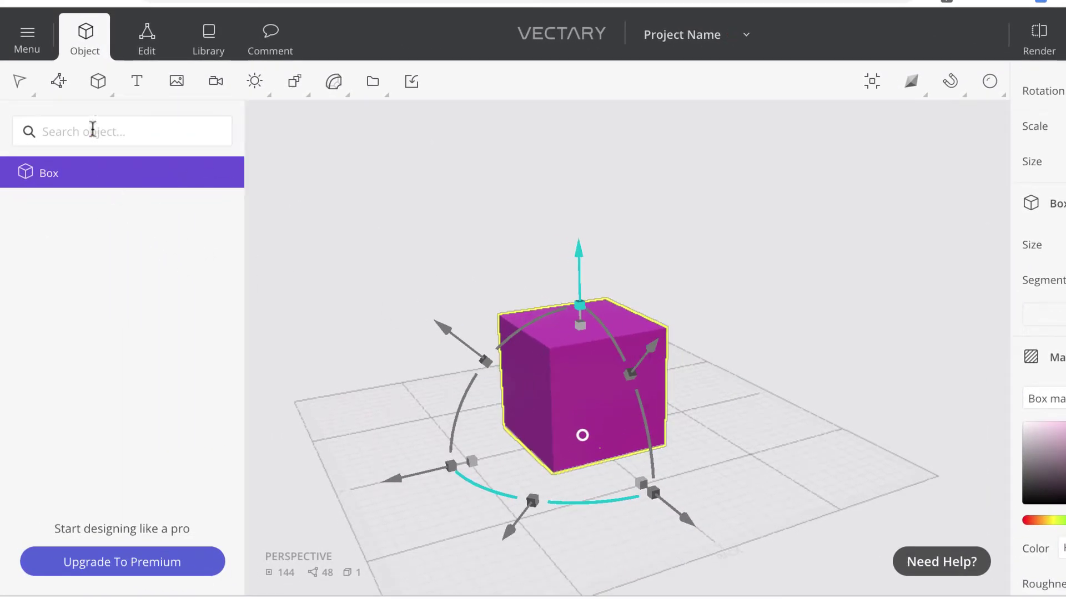
{"action": "left_click", "coordinate": [30, 39]}
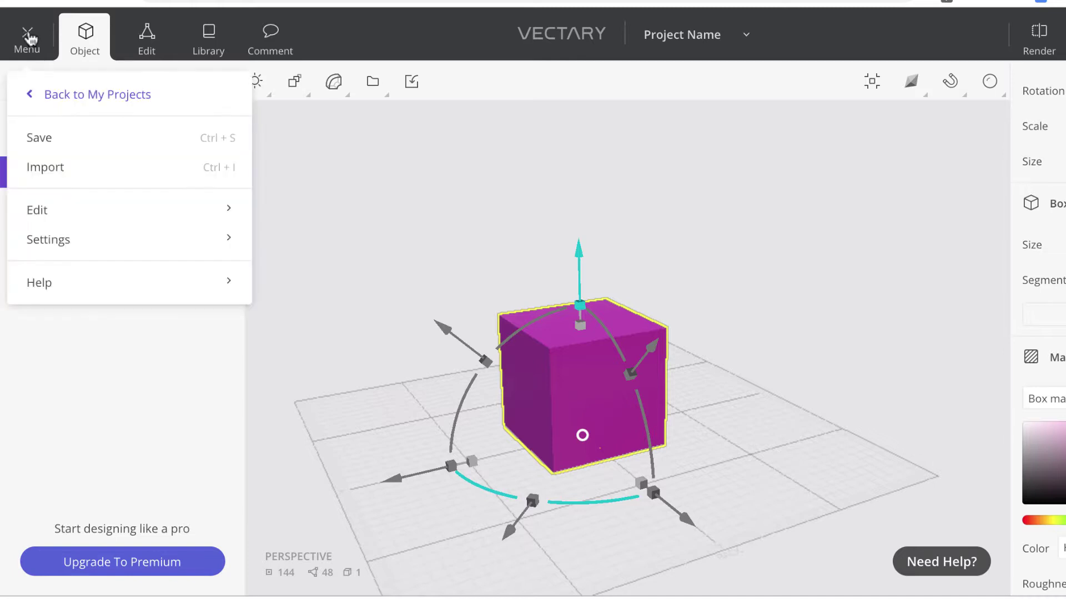
{"action": "mouse_move", "coordinate": [139, 210]}
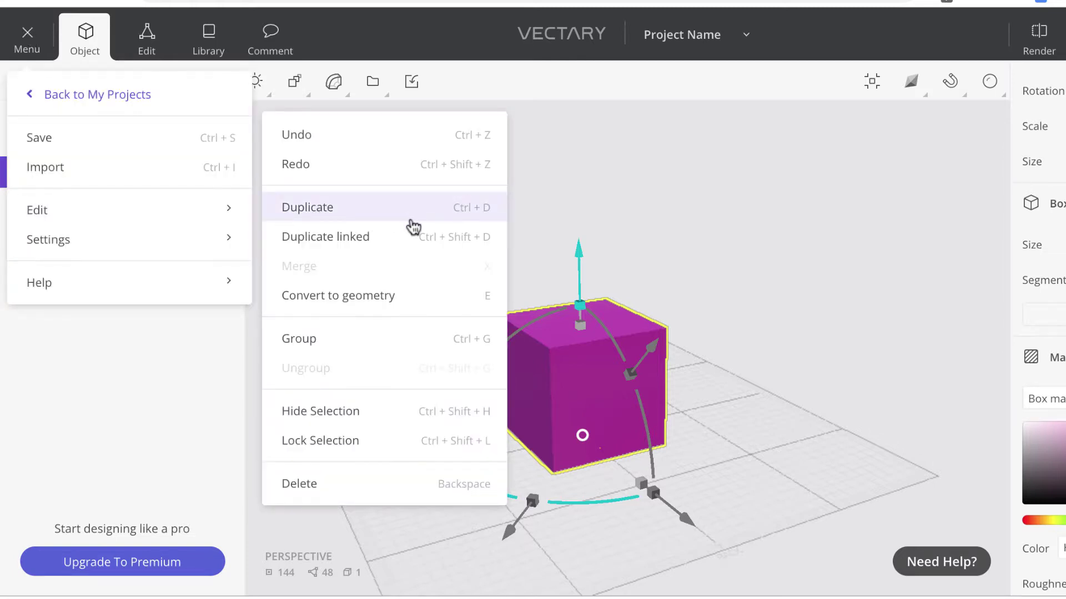
{"action": "left_click", "coordinate": [321, 215]}
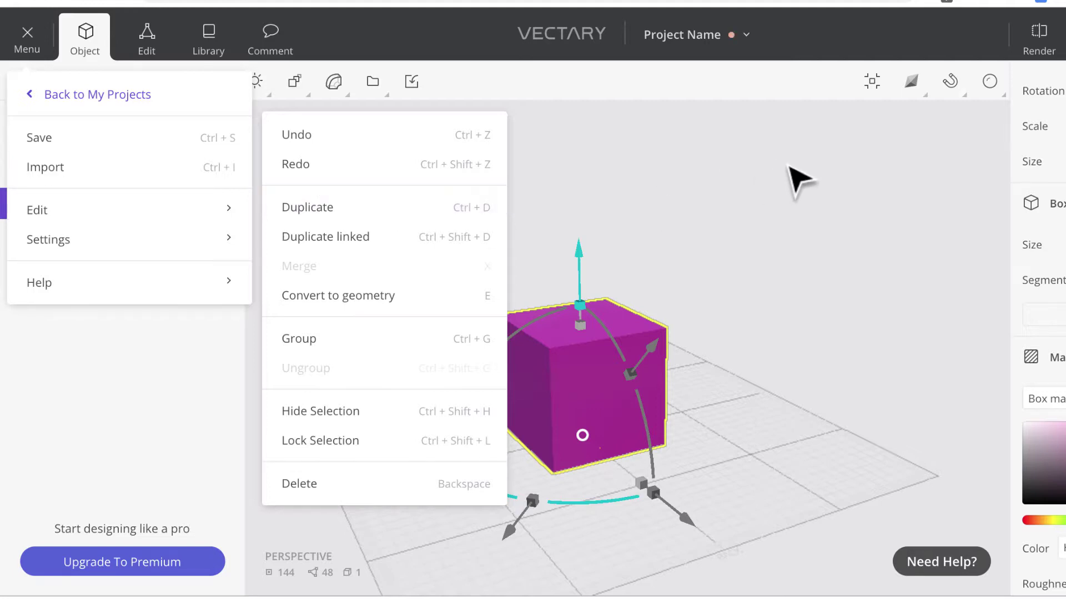
{"action": "left_click", "coordinate": [791, 189]}
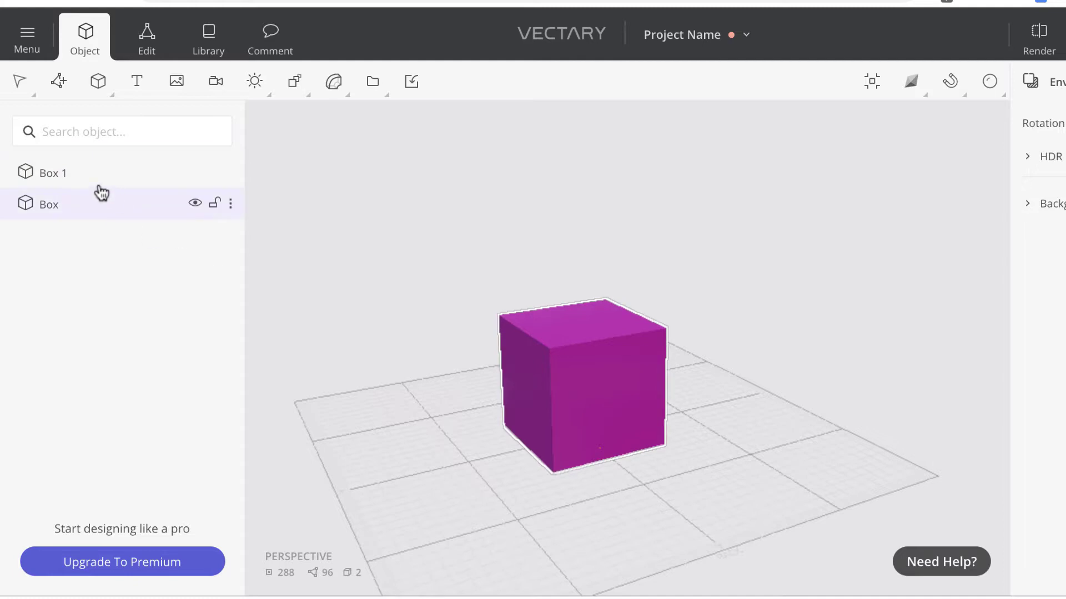
Raise the duplicate, Box 1, to about 106.9 on the Z axis and recolour it green (#27cc45).
{"action": "left_click", "coordinate": [58, 184]}
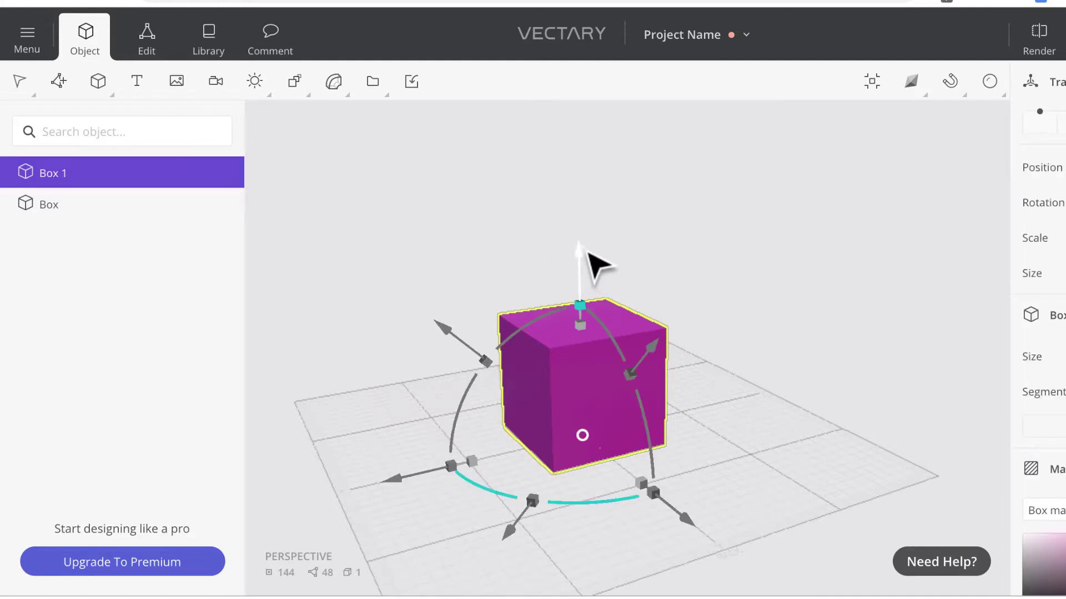
{"action": "left_click_drag", "start_coordinate": [578, 250], "coordinate": [588, 113]}
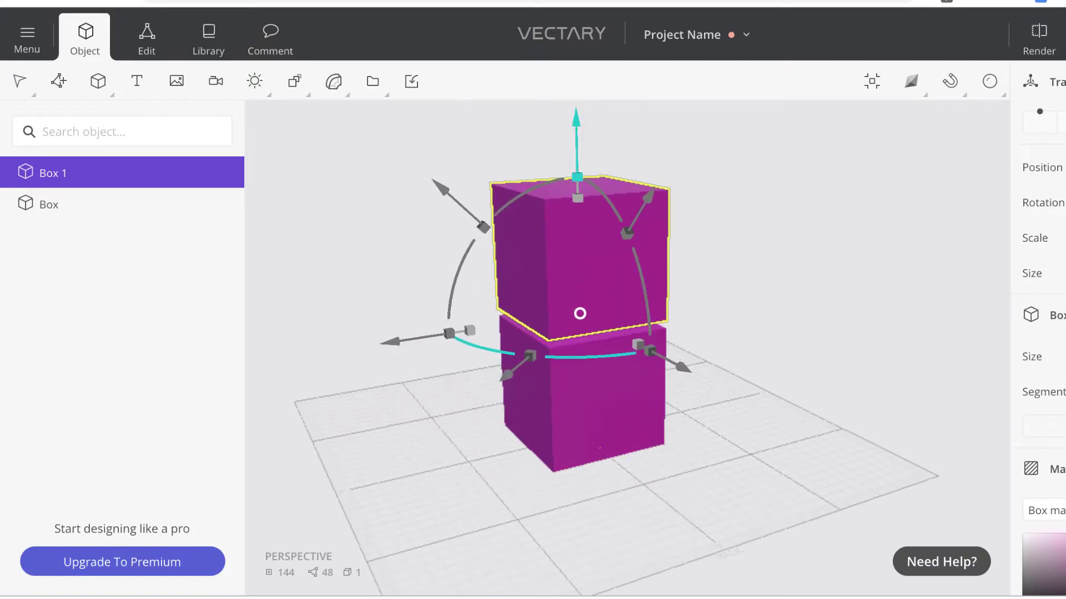
{"action": "scroll", "coordinate": [1057, 388], "scroll_direction": "down", "scroll_amount": 2}
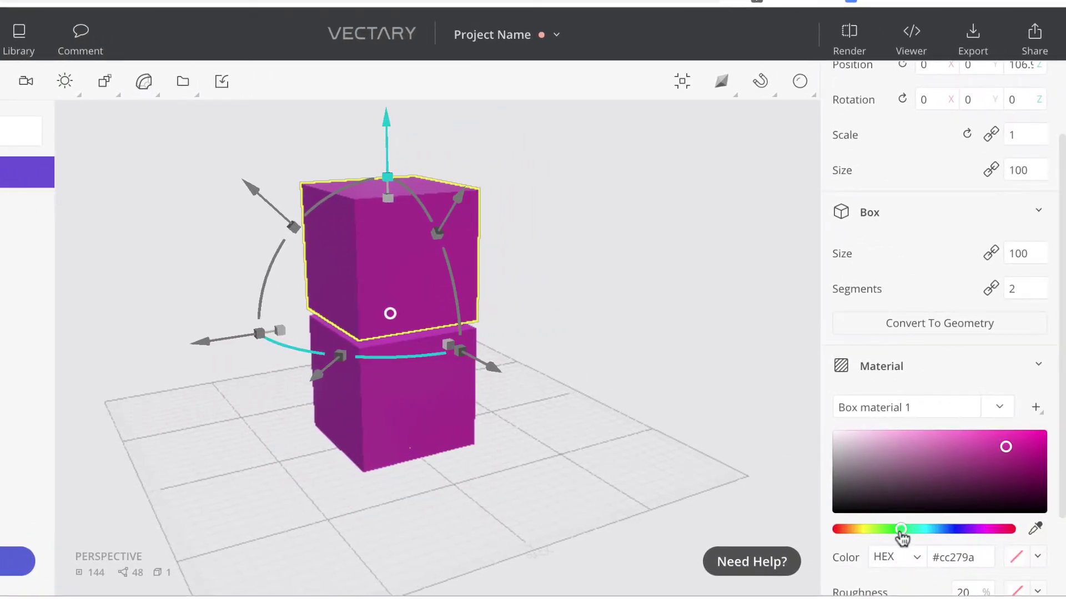
{"action": "left_click", "coordinate": [900, 530]}
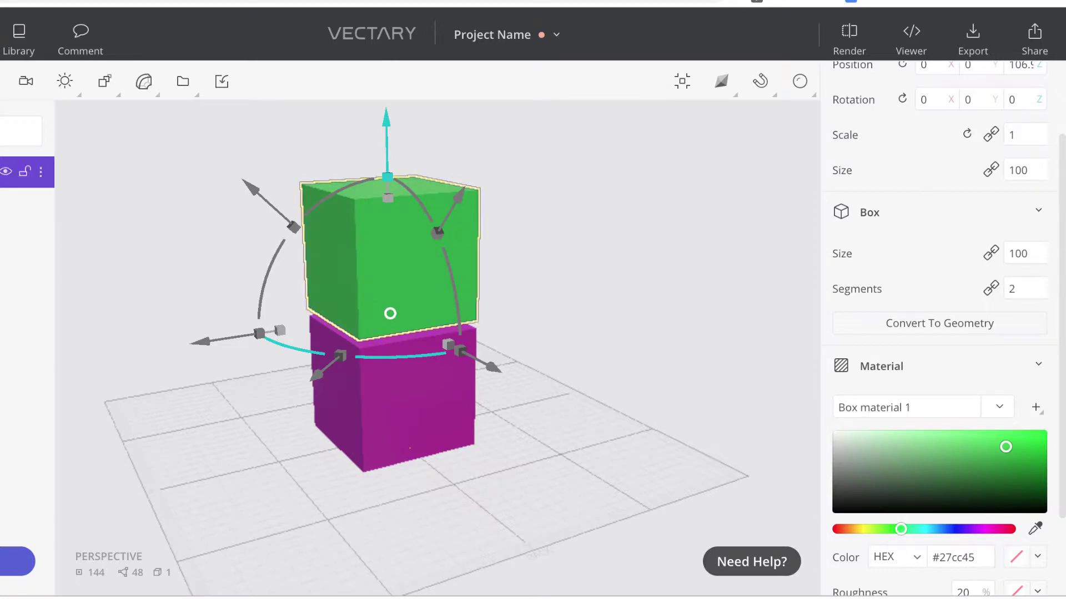
Rename the green upper box as Box middle and the magenta lower box as Box bottom.
{"action": "double_click", "coordinate": [43, 221]}
{"action": "left_click", "coordinate": [130, 238]}
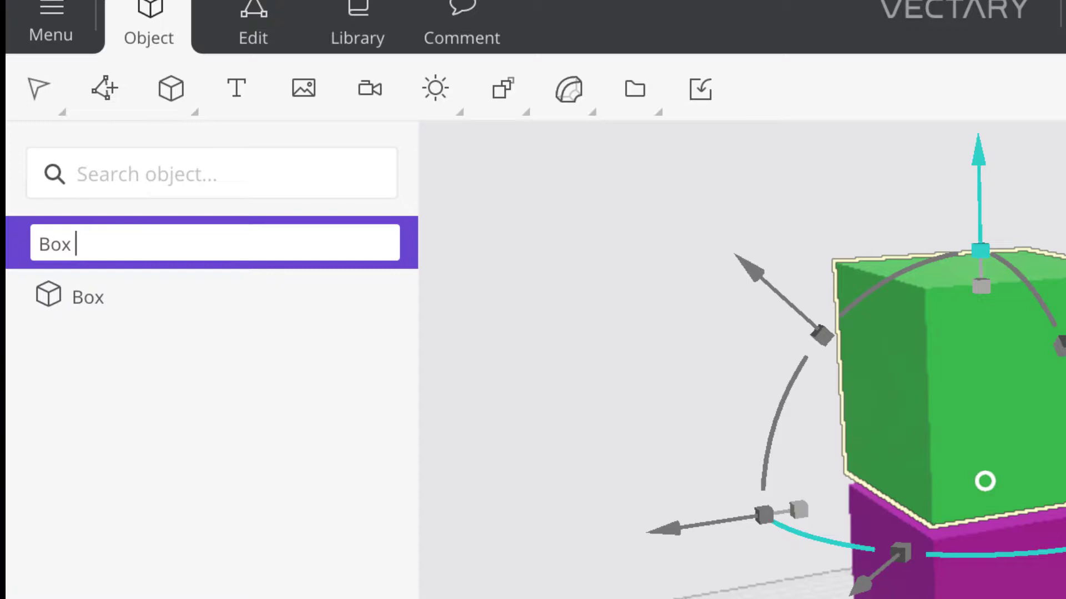
{"action": "key", "text": "Return"}
{"action": "double_click", "coordinate": [87, 297]}
{"action": "left_click", "coordinate": [91, 296]}
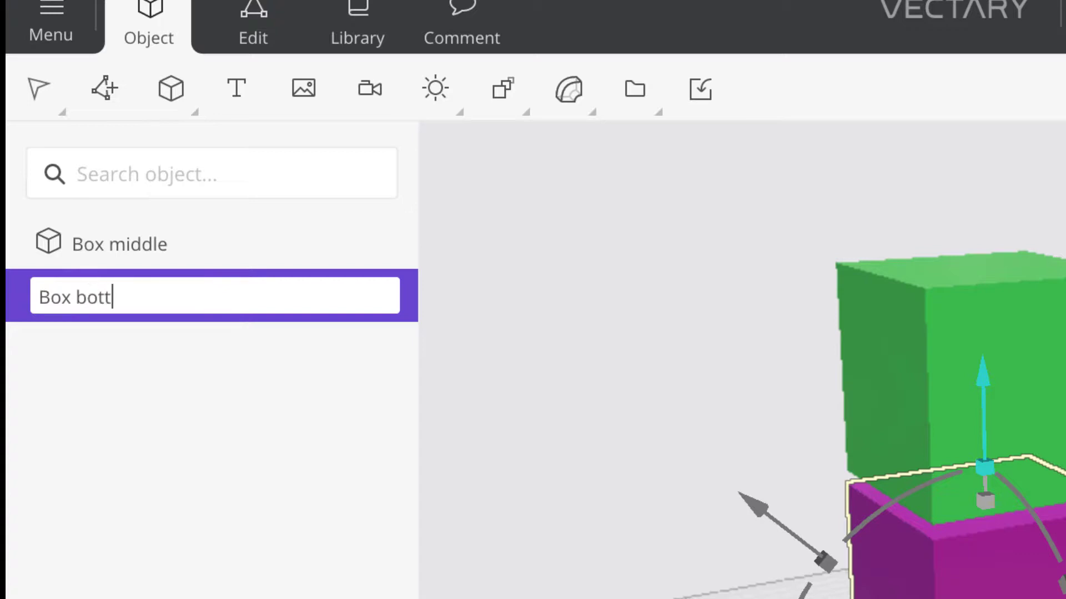
{"action": "key", "text": "Return"}
Set the green Box middle's size to 60 and its Z rotation to 45°.
{"action": "left_click", "coordinate": [1043, 361]}
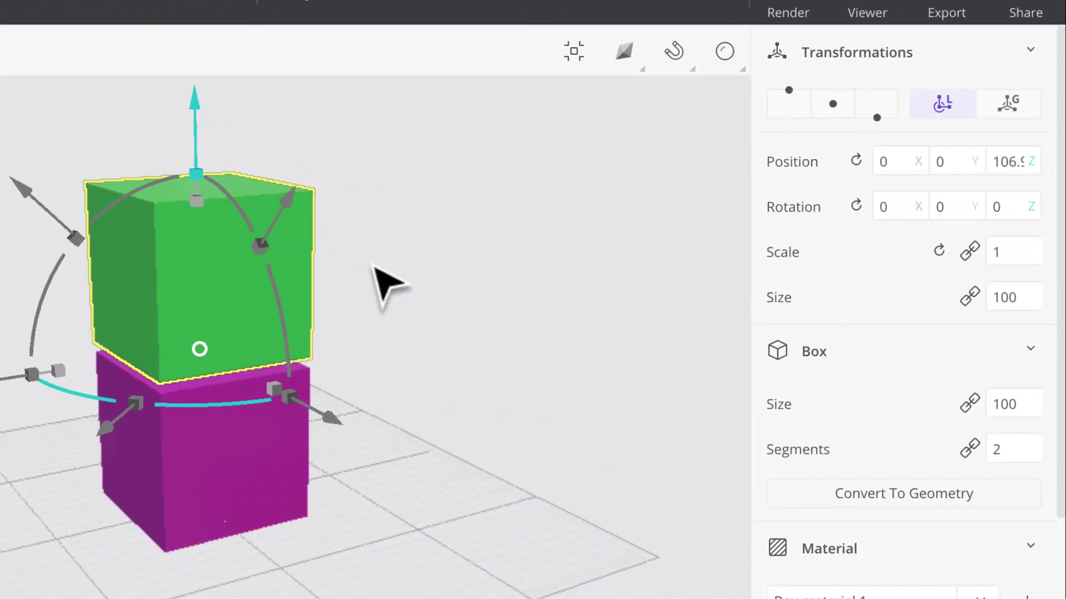
{"action": "left_click", "coordinate": [1011, 404]}
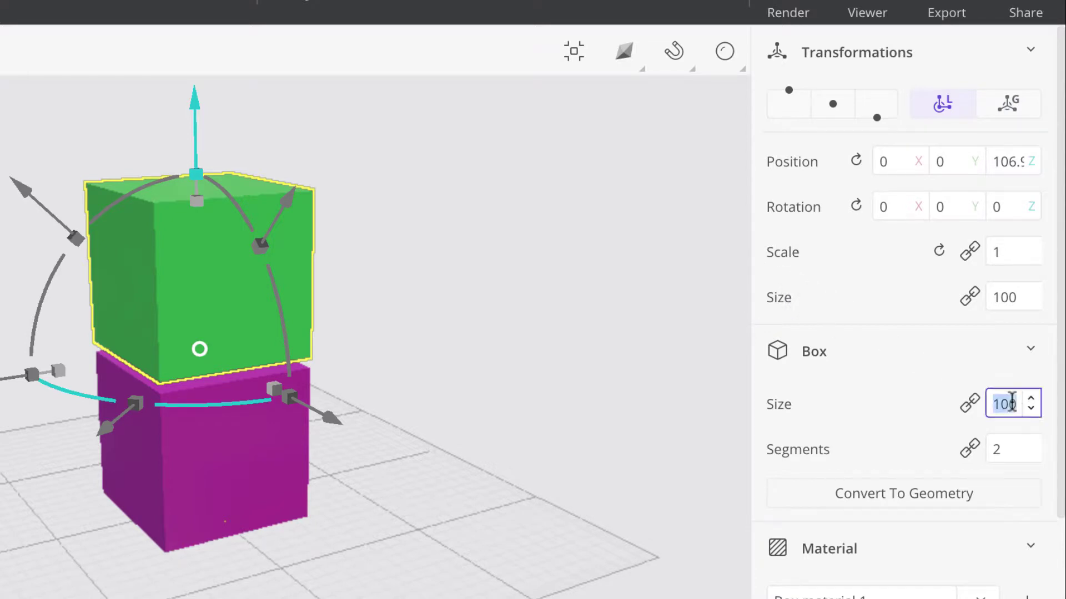
{"action": "double_click", "coordinate": [1011, 404]}
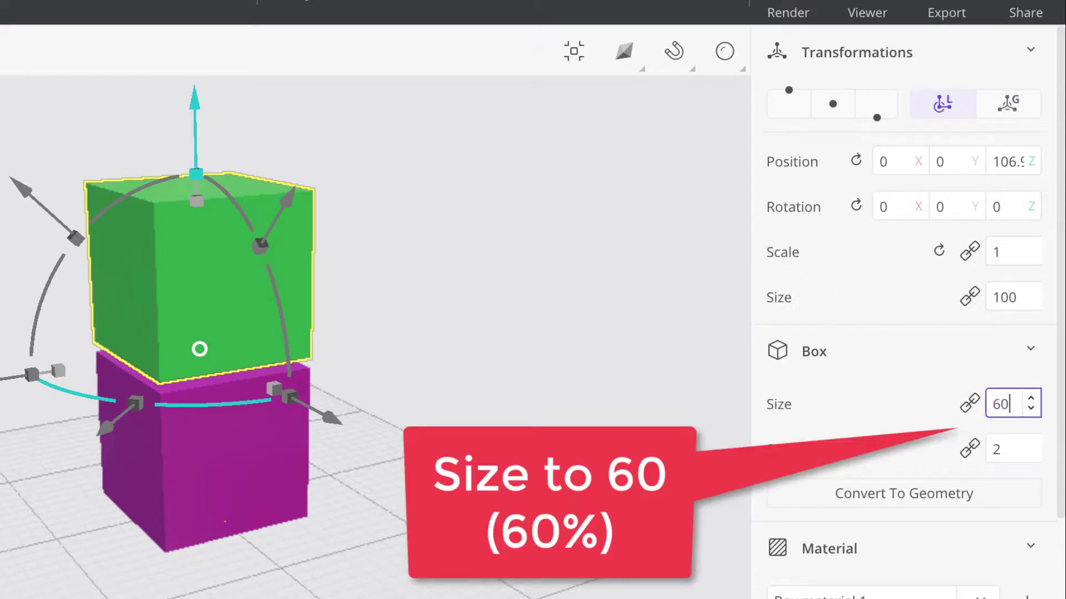
{"action": "key", "text": "Return"}
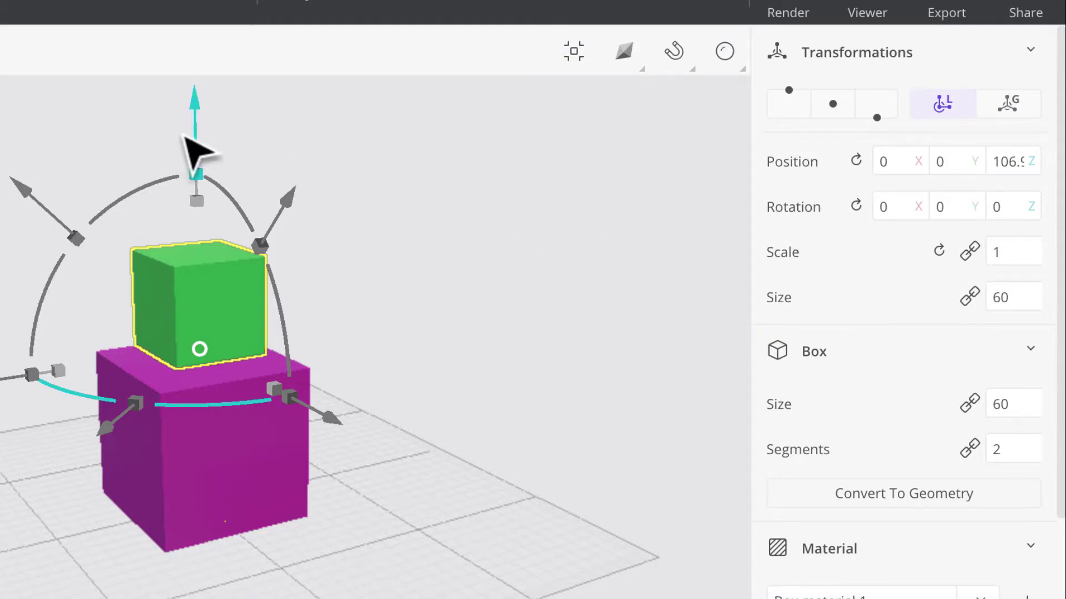
{"action": "left_click", "coordinate": [1002, 209]}
{"action": "type", "text": "4"}
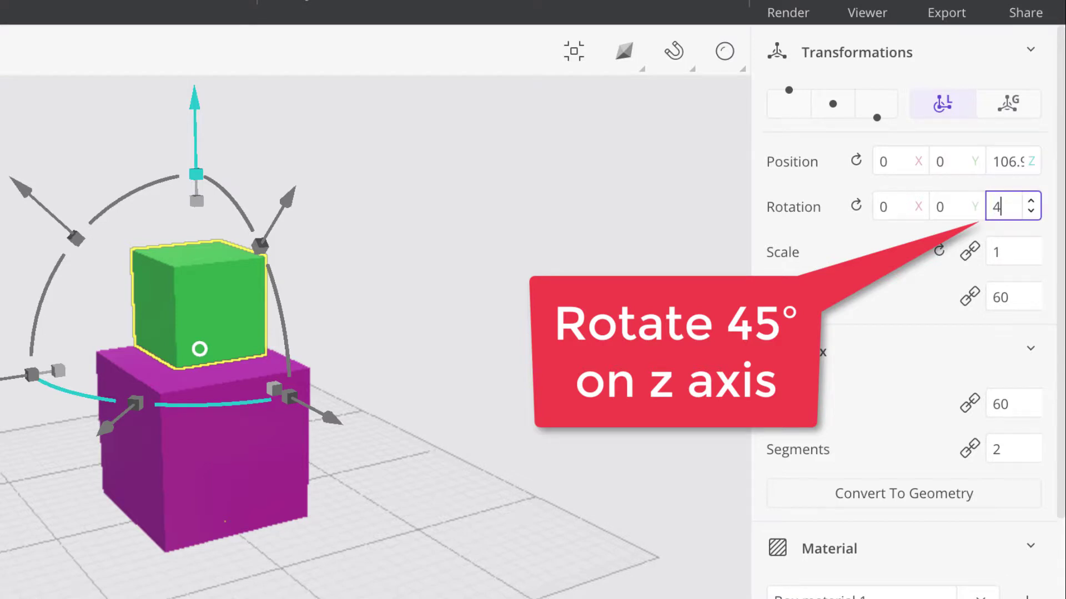
{"action": "type", "text": "5"}
{"action": "key", "text": "Return"}
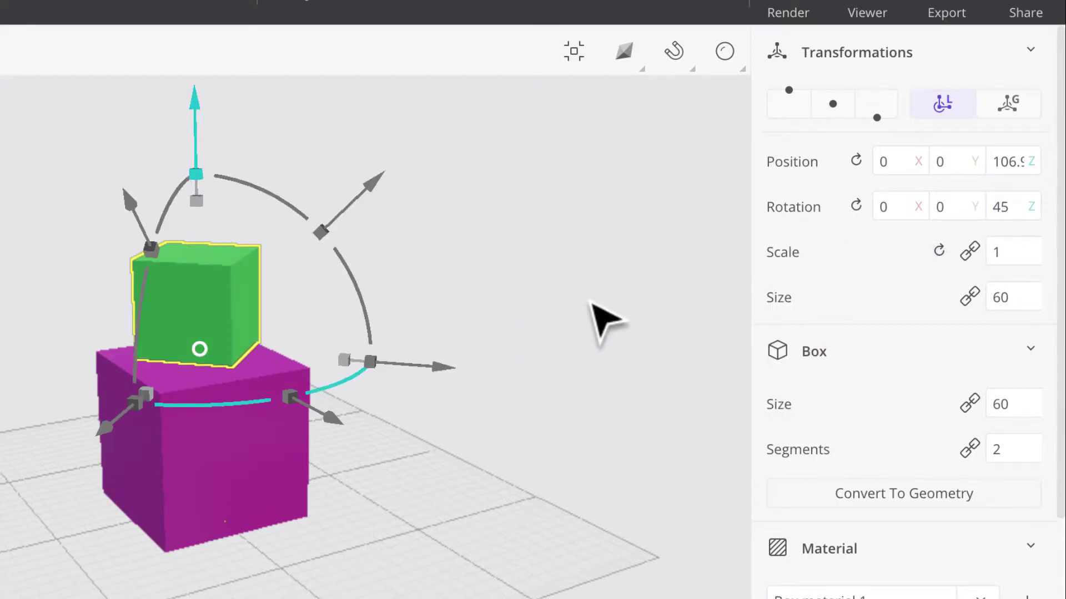
Duplicate Box middle and raise the copy along the Z axis to about 165.3.
{"action": "left_click_drag", "start_coordinate": [559, 314], "coordinate": [561, 335]}
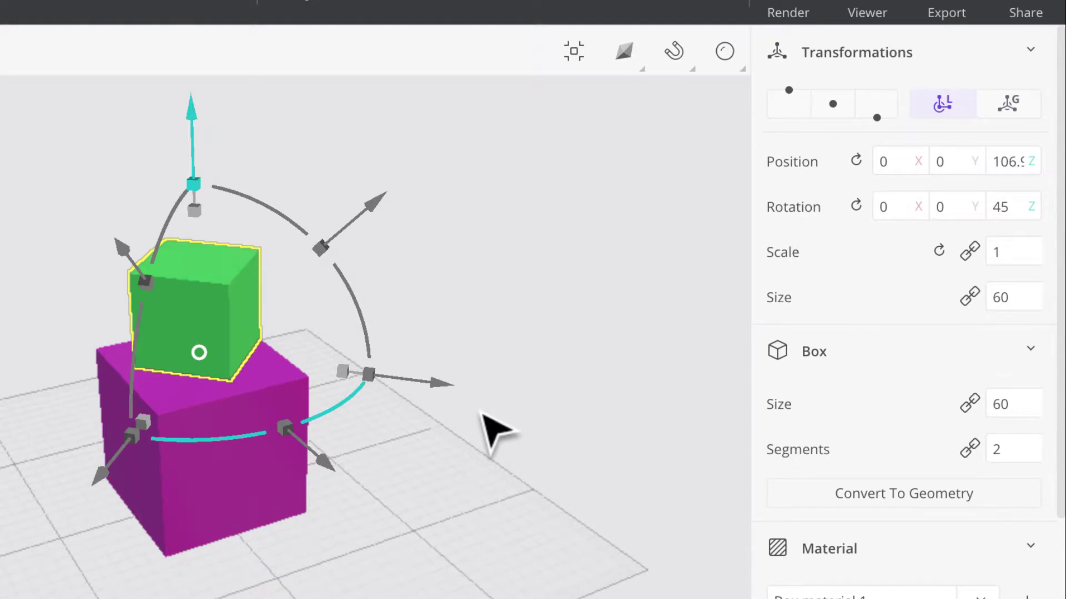
{"action": "scroll", "coordinate": [482, 413], "scroll_direction": "up", "scroll_amount": 3}
{"action": "scroll", "coordinate": [482, 414], "scroll_direction": "down", "scroll_amount": 3}
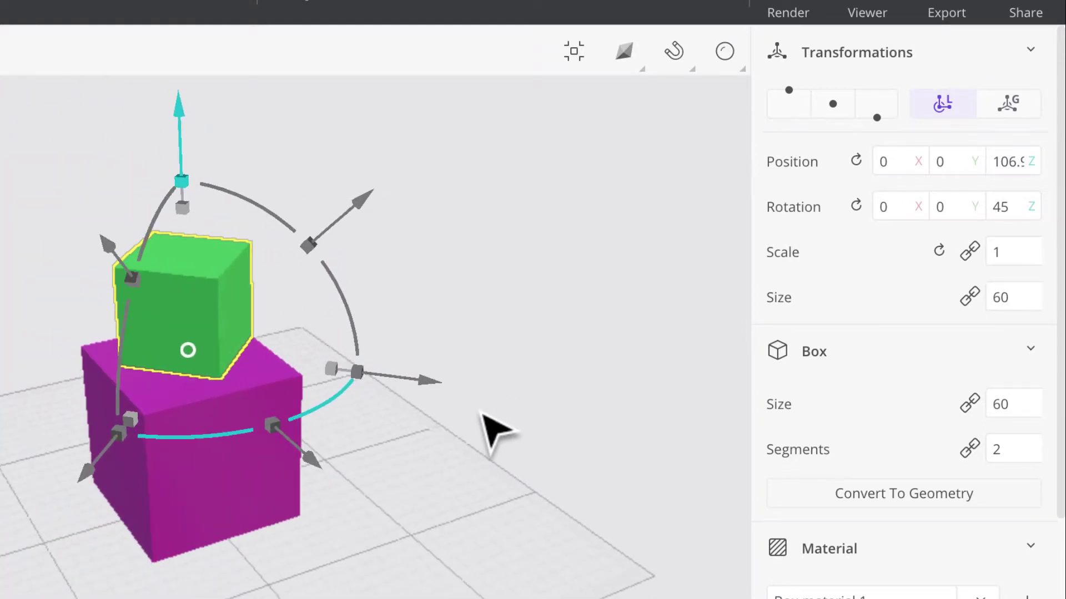
{"action": "right_click_drag", "start_coordinate": [511, 191], "coordinate": [528, 238]}
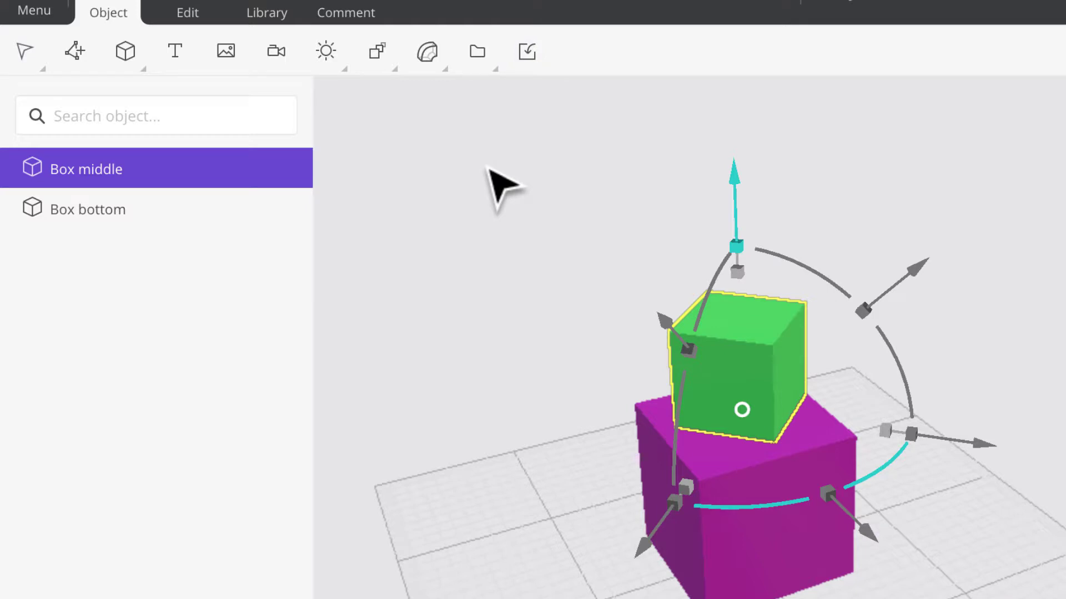
{"action": "key", "text": "ctrl+d"}
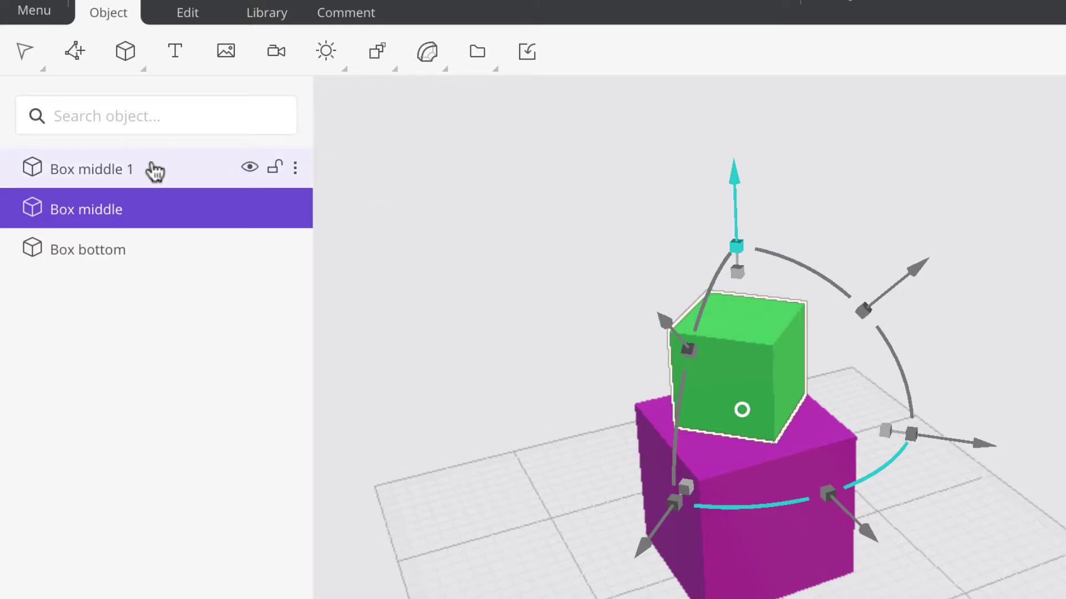
{"action": "left_click", "coordinate": [118, 174]}
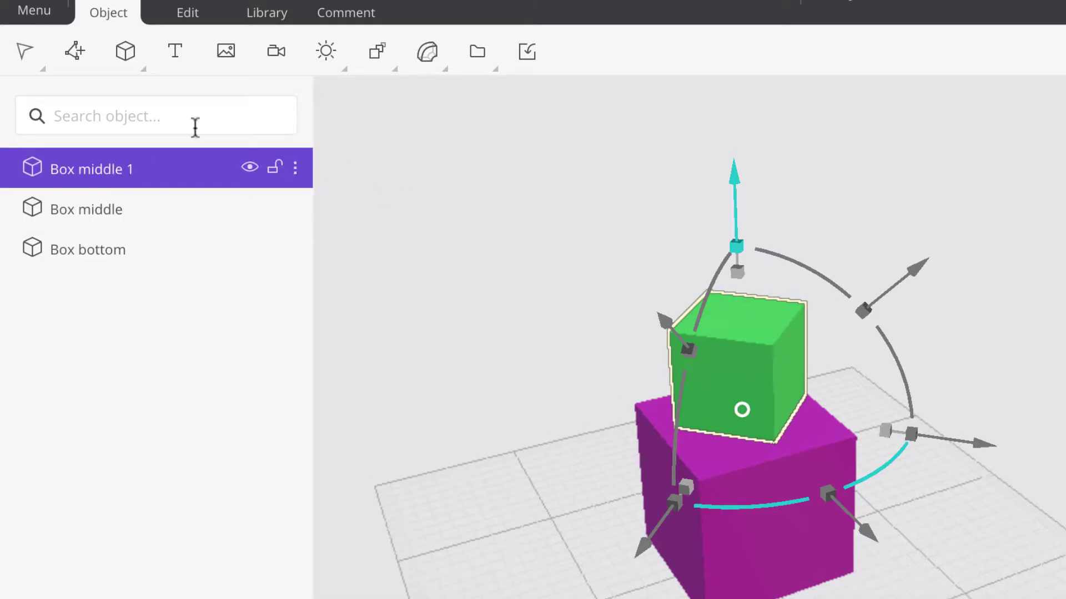
{"action": "left_click_drag", "start_coordinate": [734, 190], "coordinate": [747, 89]}
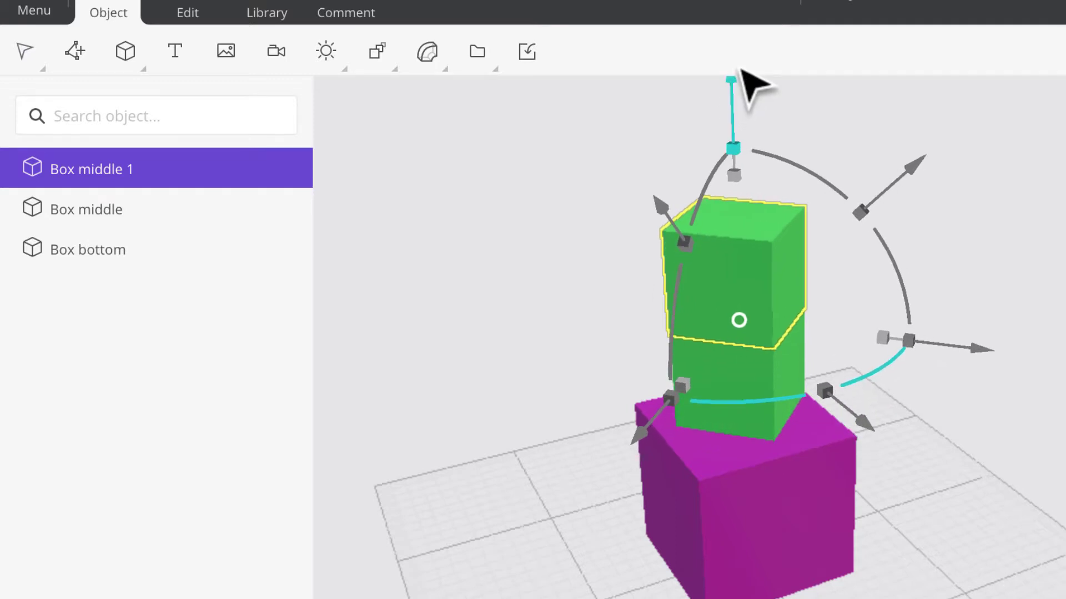
Rename the uppermost copy as Box top and recolour it blue (#27bccc).
{"action": "double_click", "coordinate": [132, 176]}
{"action": "left_click", "coordinate": [122, 169]}
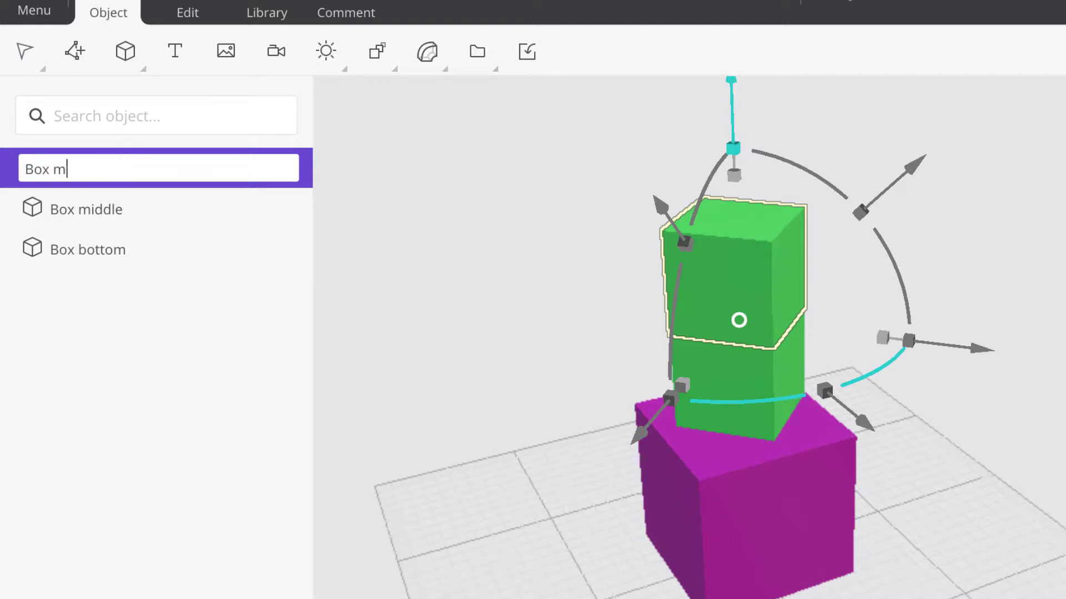
{"action": "key", "text": "BackSpace"}
{"action": "type", "text": "top"}
{"action": "key", "text": "Return"}
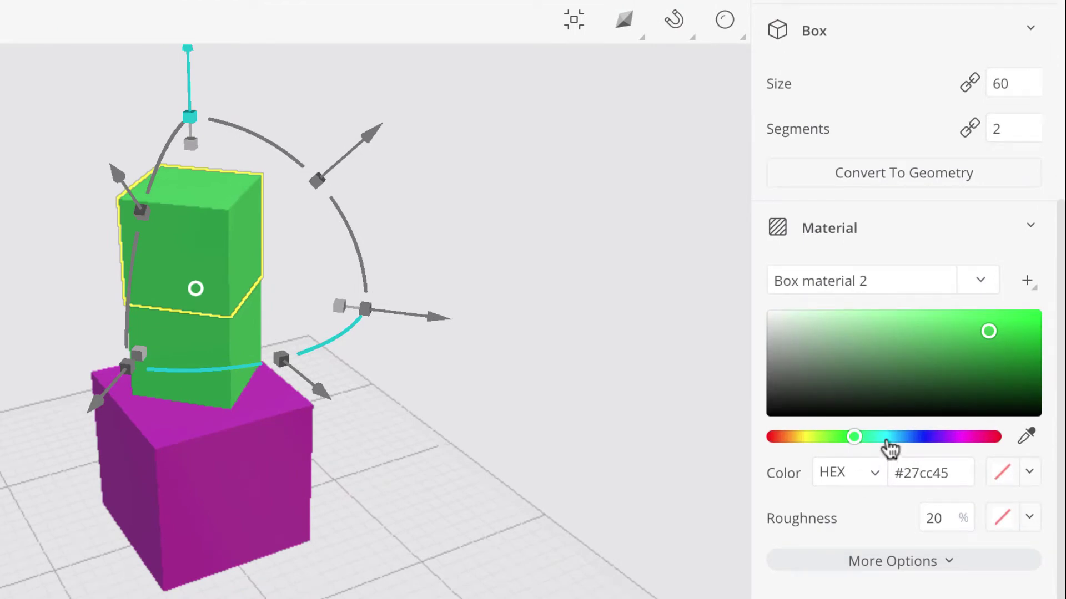
{"action": "left_click", "coordinate": [887, 438]}
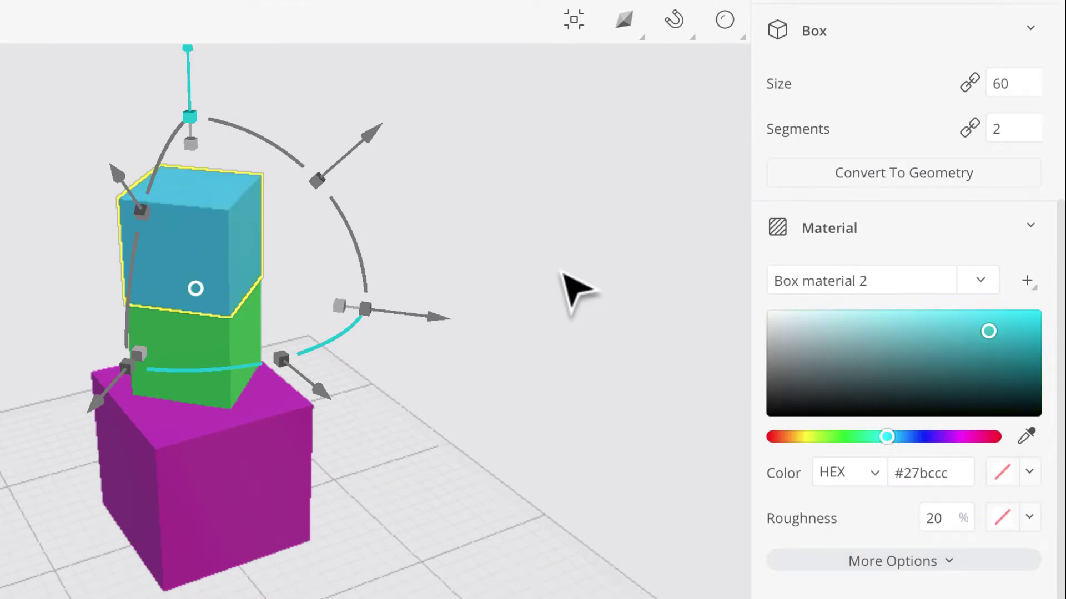
{"action": "scroll", "coordinate": [915, 211], "scroll_direction": "up", "scroll_amount": 4}
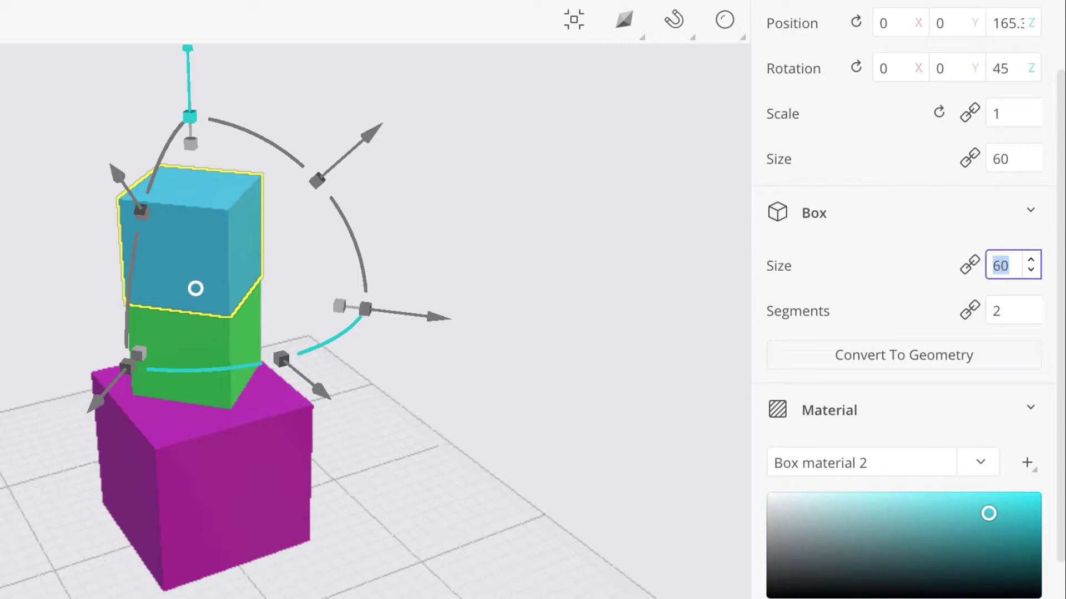
Set the blue Box top's size to 40 and its Z rotation to 0°.
{"action": "key", "text": "Return"}
{"action": "scroll", "coordinate": [1016, 149], "scroll_direction": "up", "scroll_amount": 2}
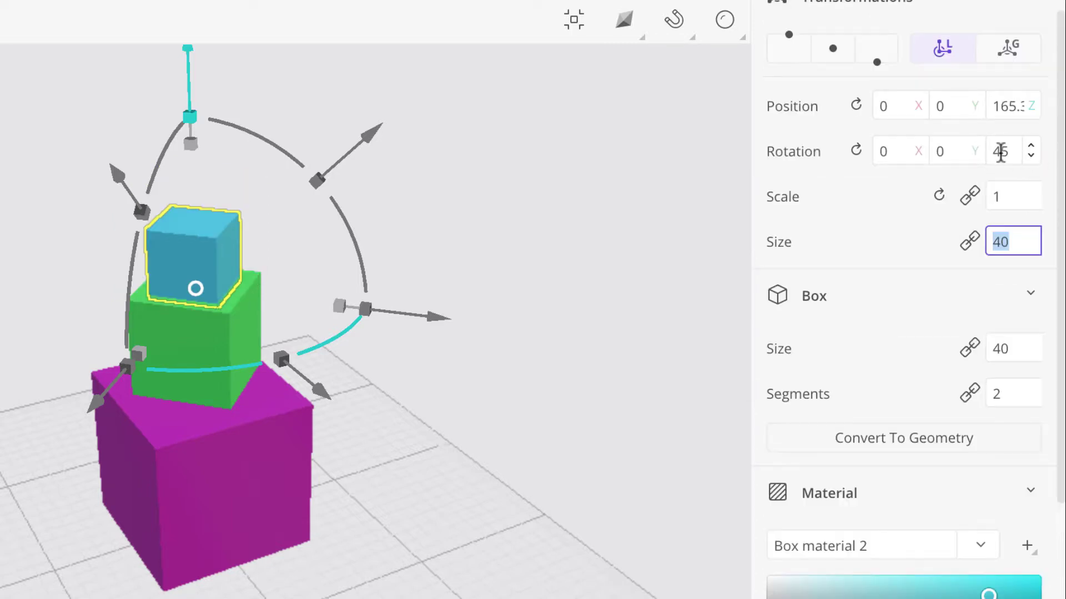
{"action": "double_click", "coordinate": [1001, 152]}
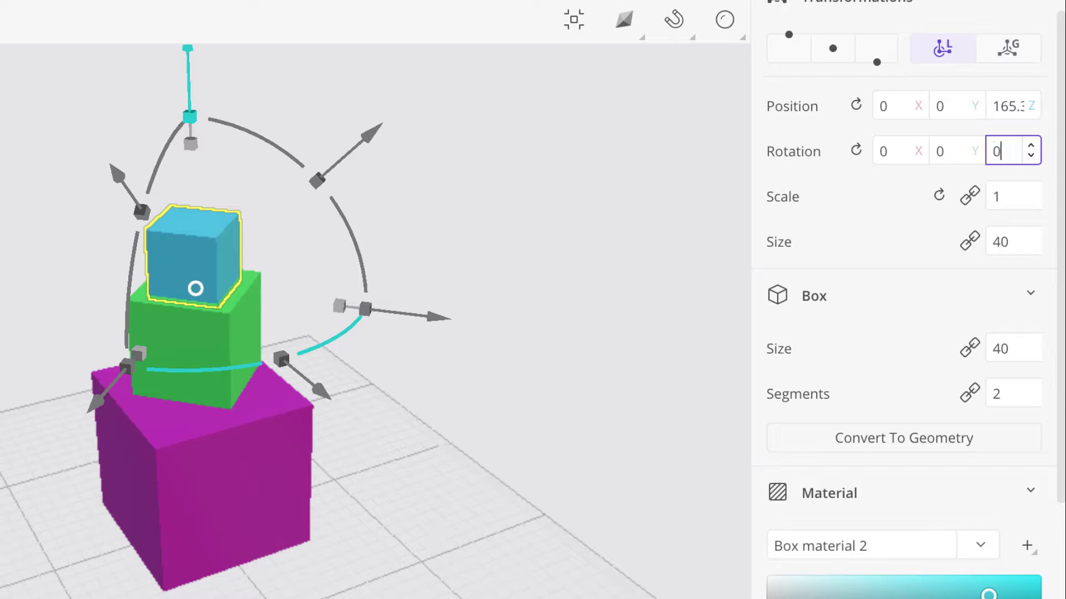
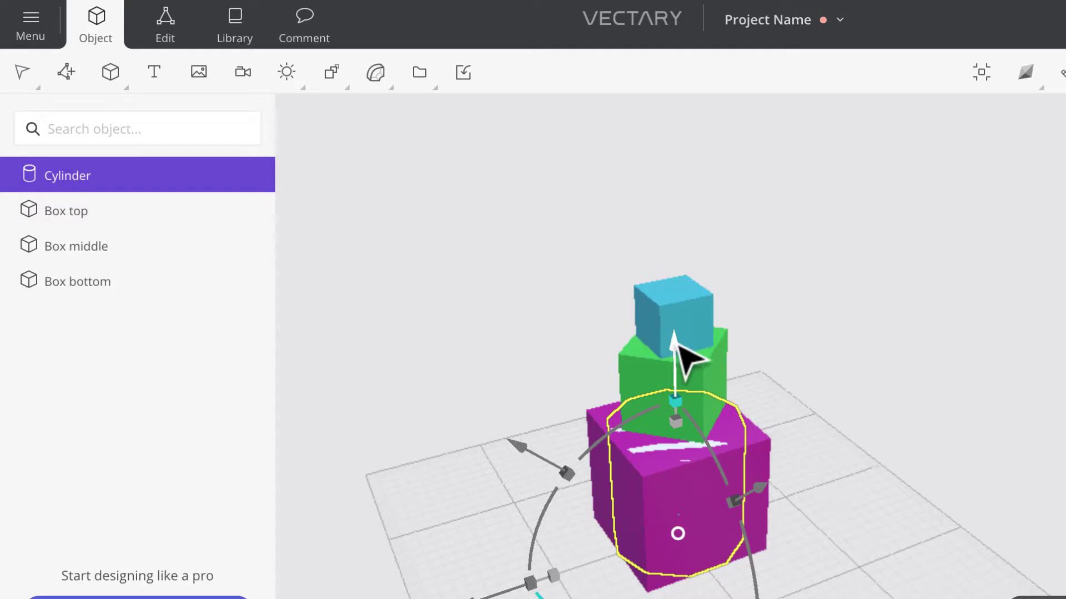
Raise the new cylinder along the Z axis to about 216.8 and recolour it purple (#d05ced).
{"action": "left_click_drag", "start_coordinate": [677, 347], "coordinate": [673, 22]}
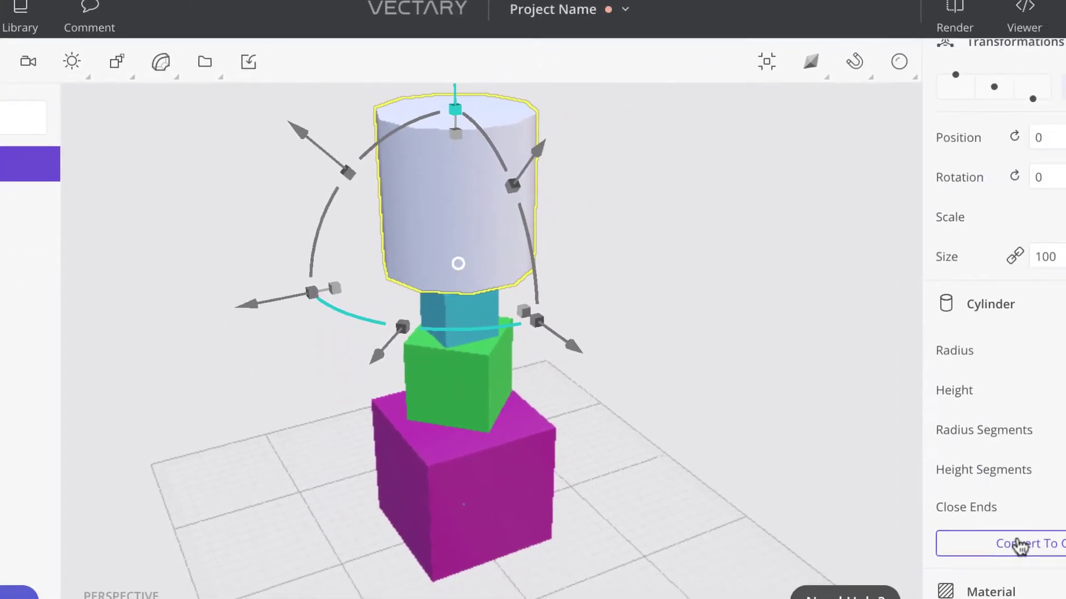
{"action": "scroll", "coordinate": [1020, 545], "scroll_direction": "down", "scroll_amount": 6}
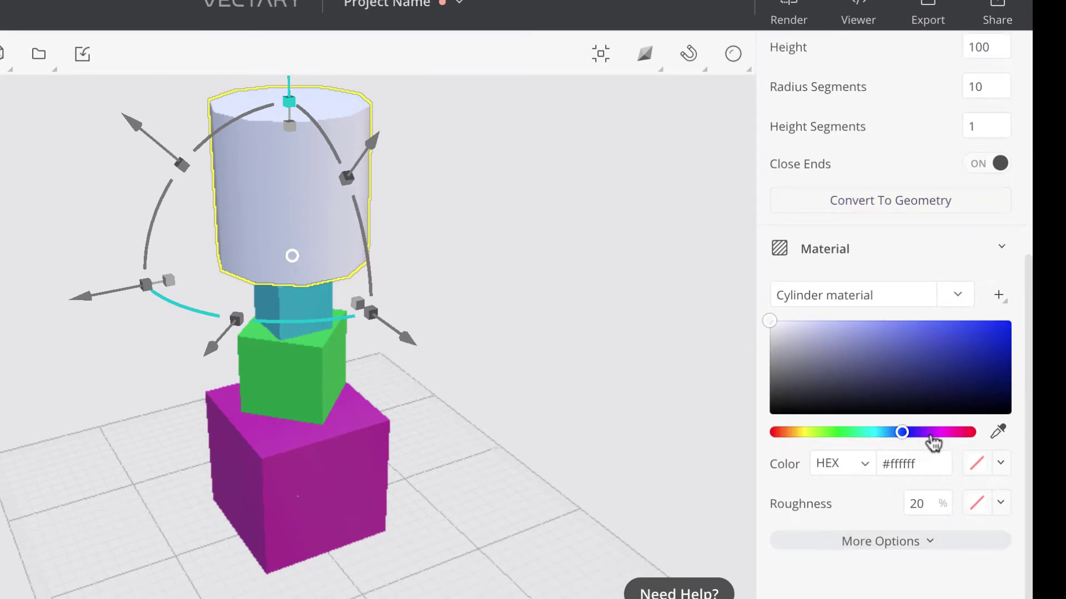
{"action": "left_click", "coordinate": [931, 435]}
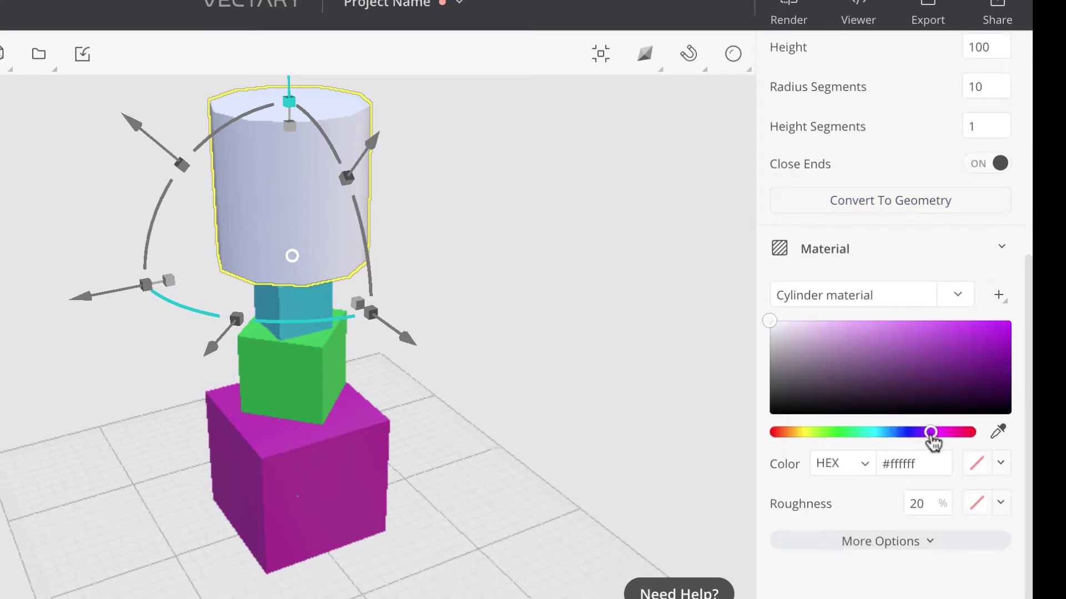
{"action": "left_click", "coordinate": [917, 328]}
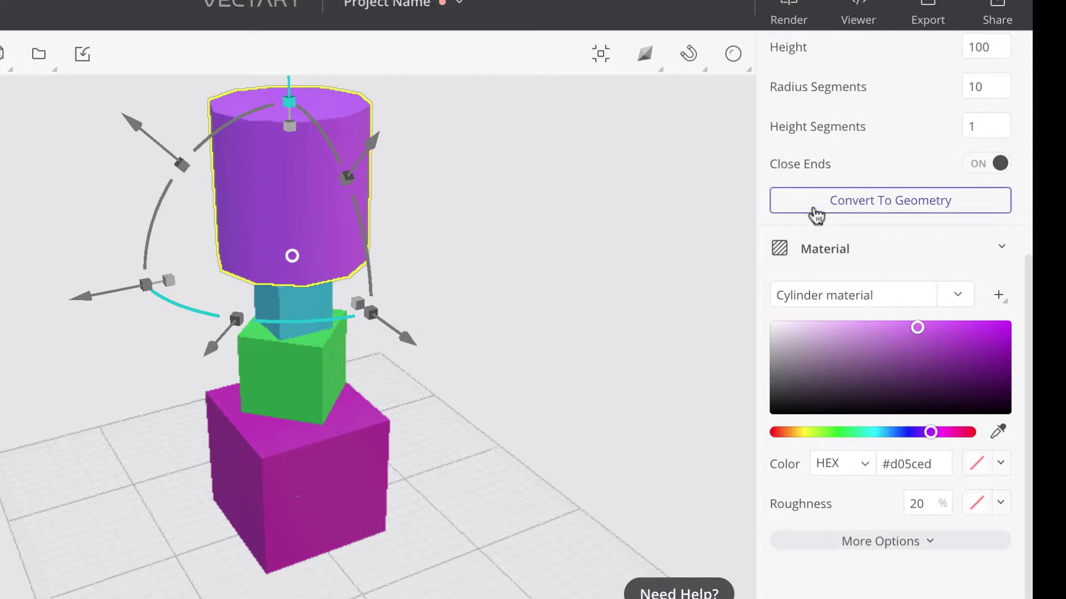
Scale the purple cylinder proportionally to an X size of 20.
{"action": "scroll", "coordinate": [815, 103], "scroll_direction": "up", "scroll_amount": 5}
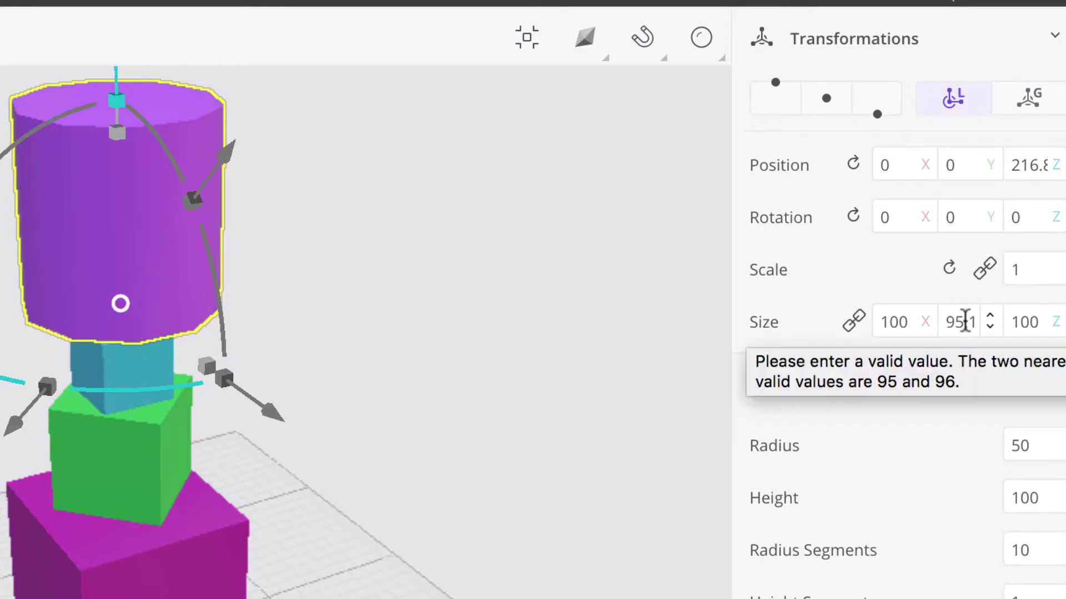
{"action": "left_click", "coordinate": [888, 322]}
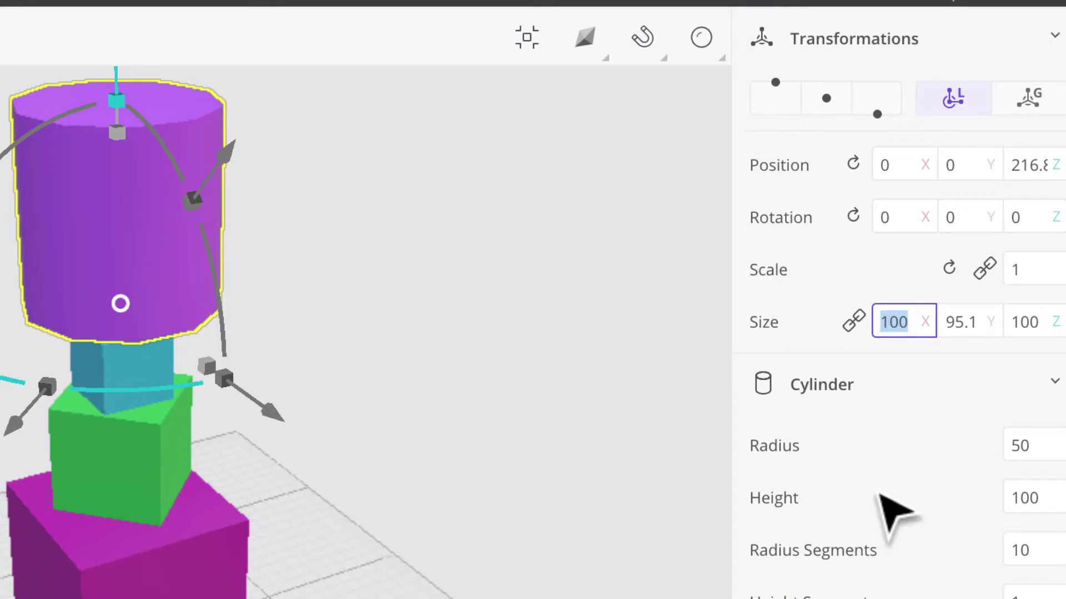
{"action": "key", "text": "Return"}
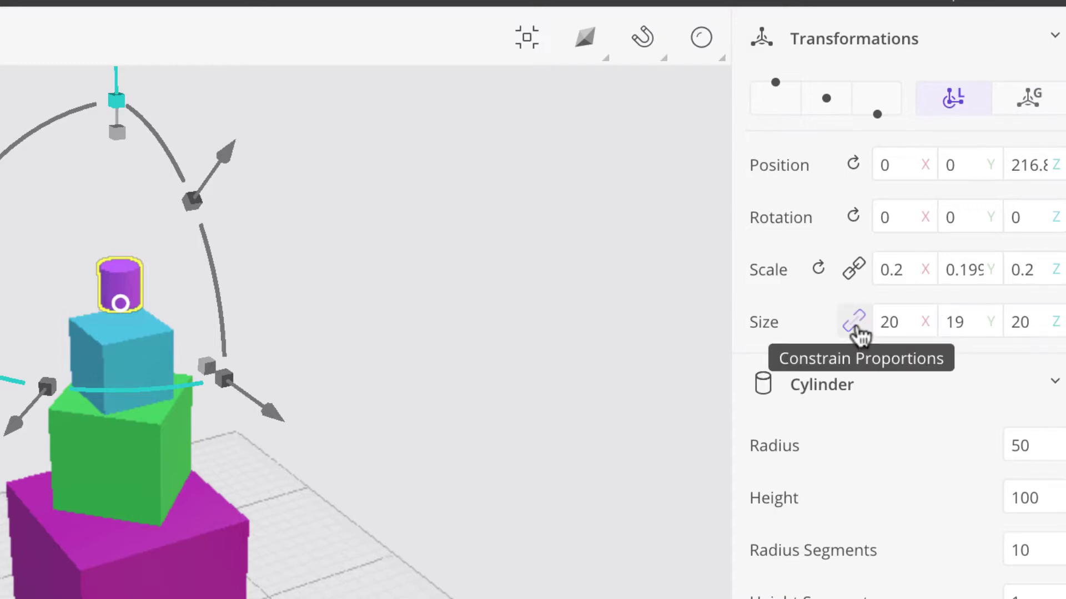
Unlink the cylinder's size proportions and set its Y size to 20 and its Z size to 40.
{"action": "left_click", "coordinate": [955, 321]}
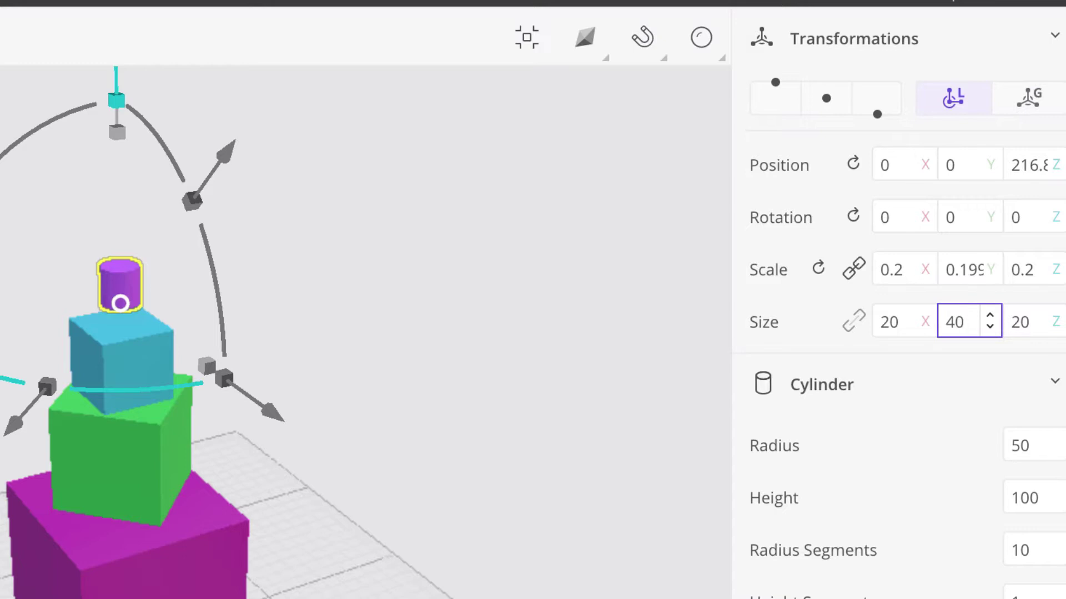
{"action": "left_click", "coordinate": [1014, 322]}
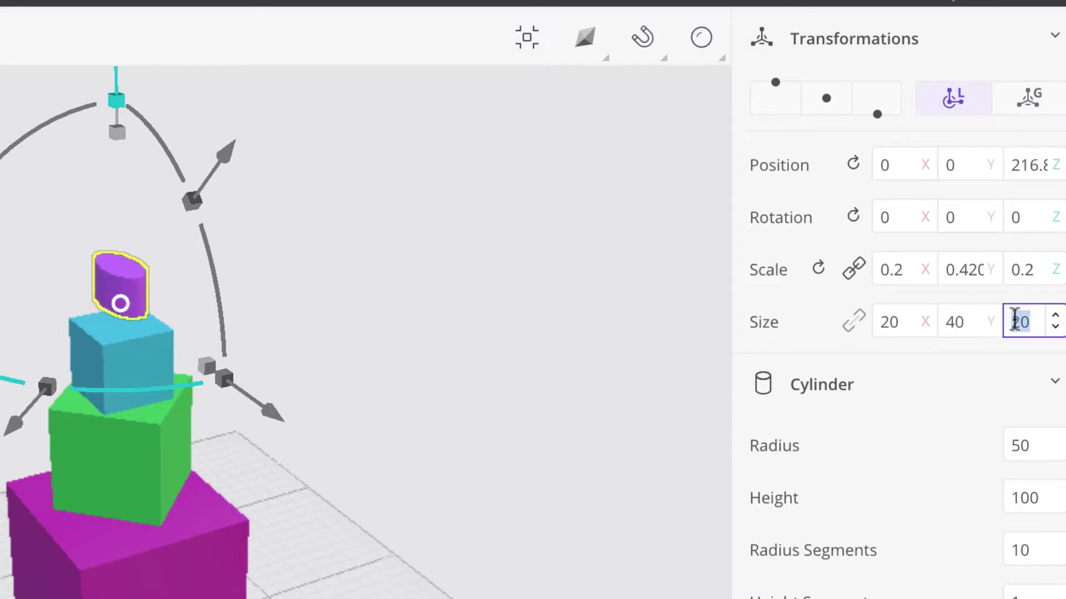
{"action": "left_click", "coordinate": [956, 325]}
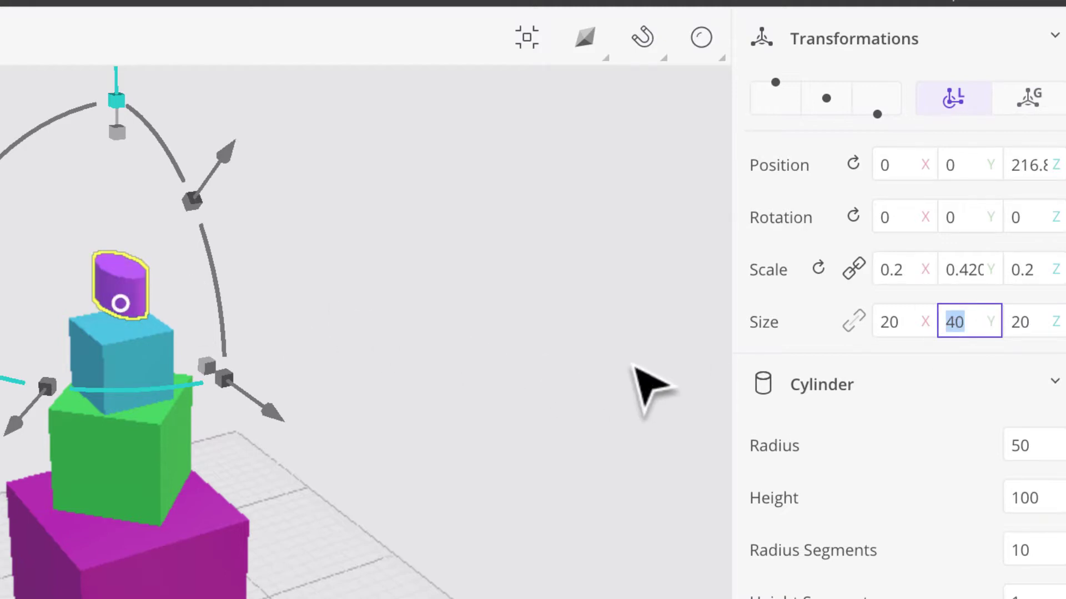
{"action": "type", "text": "20"}
{"action": "key", "text": "Return"}
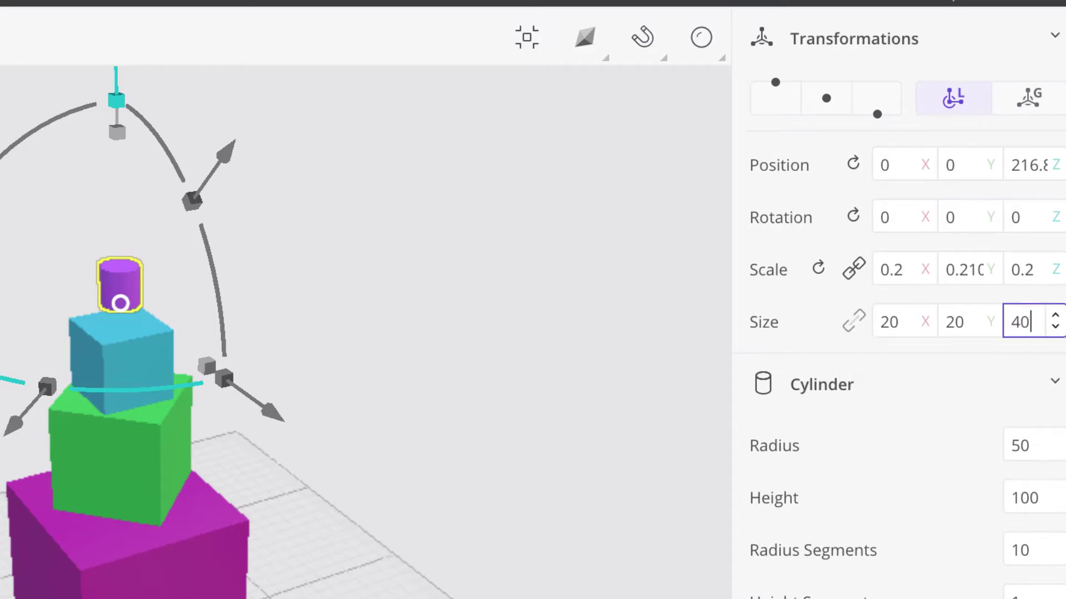
{"action": "type", "text": "40"}
{"action": "key", "text": "Return"}
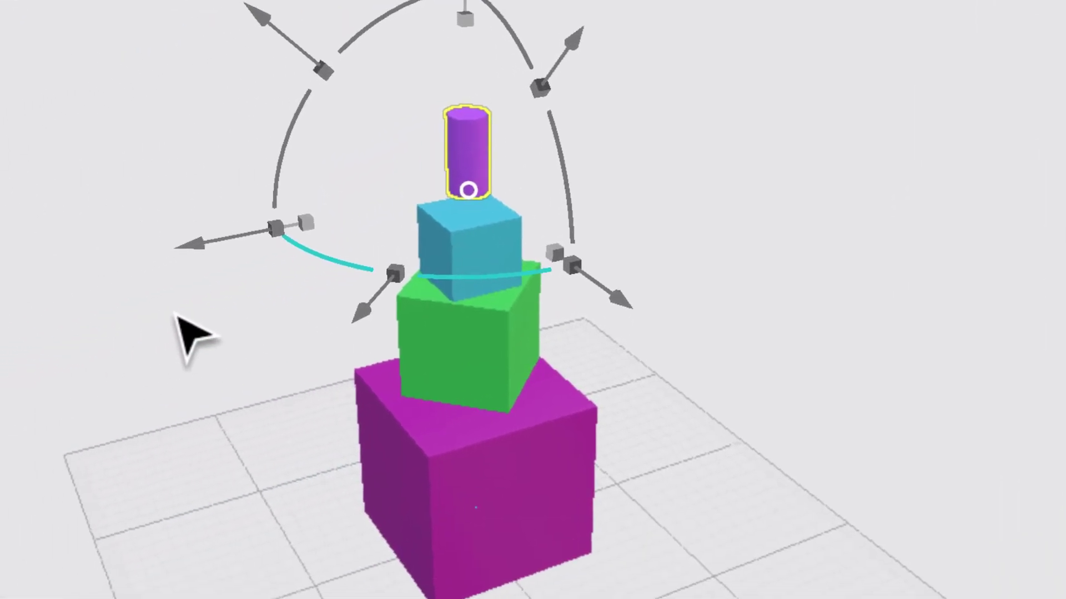
In the back view, lower Box middle onto Box bottom and Box top onto Box middle to close the gaps.
{"action": "key", "text": "1"}
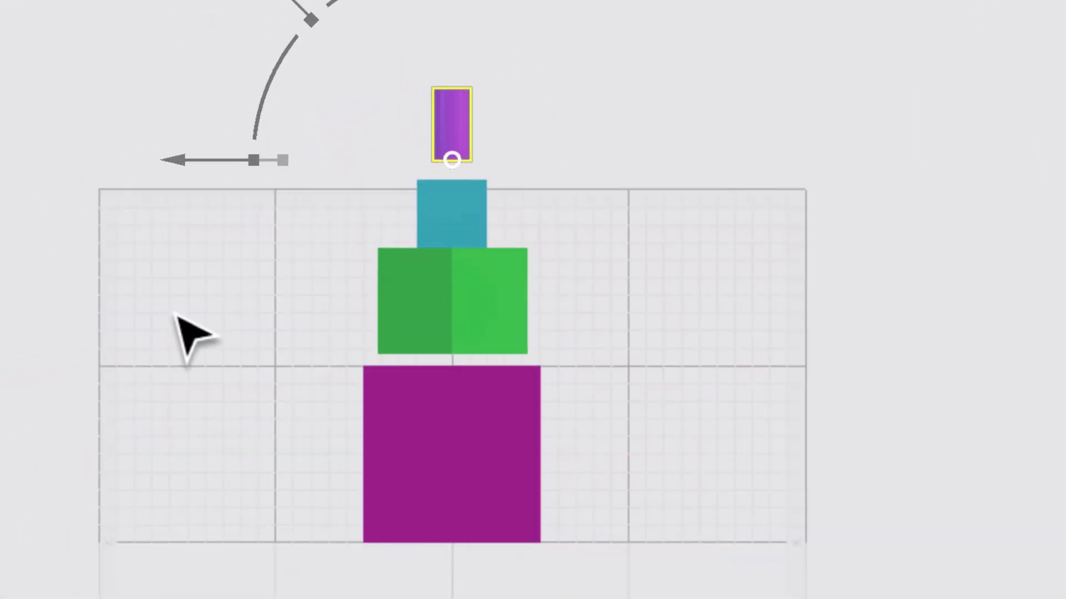
{"action": "scroll", "coordinate": [665, 233], "scroll_direction": "up", "scroll_amount": 3}
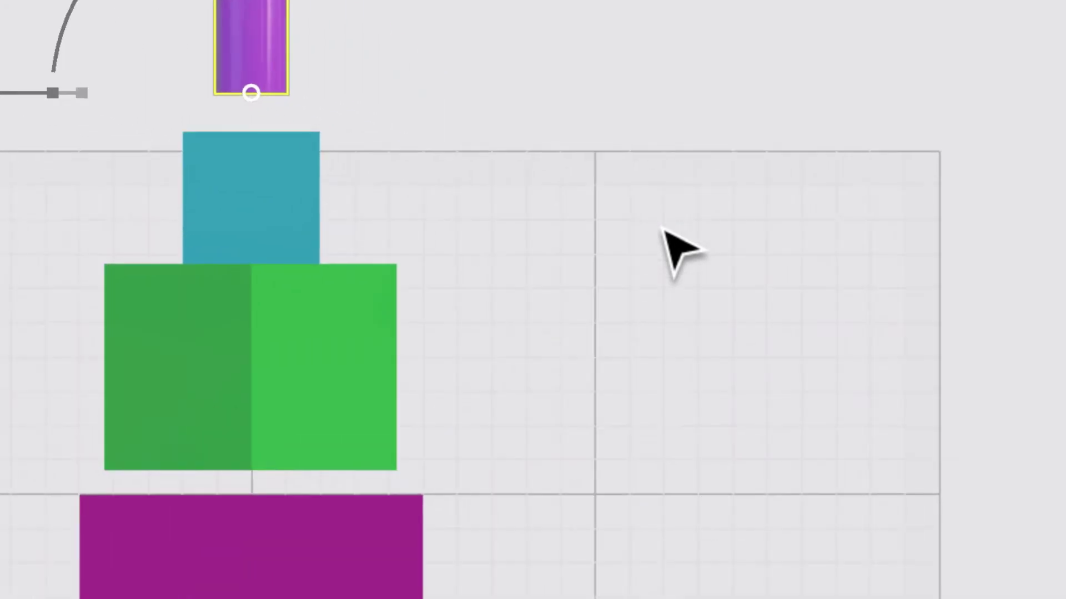
{"action": "left_click", "coordinate": [342, 343]}
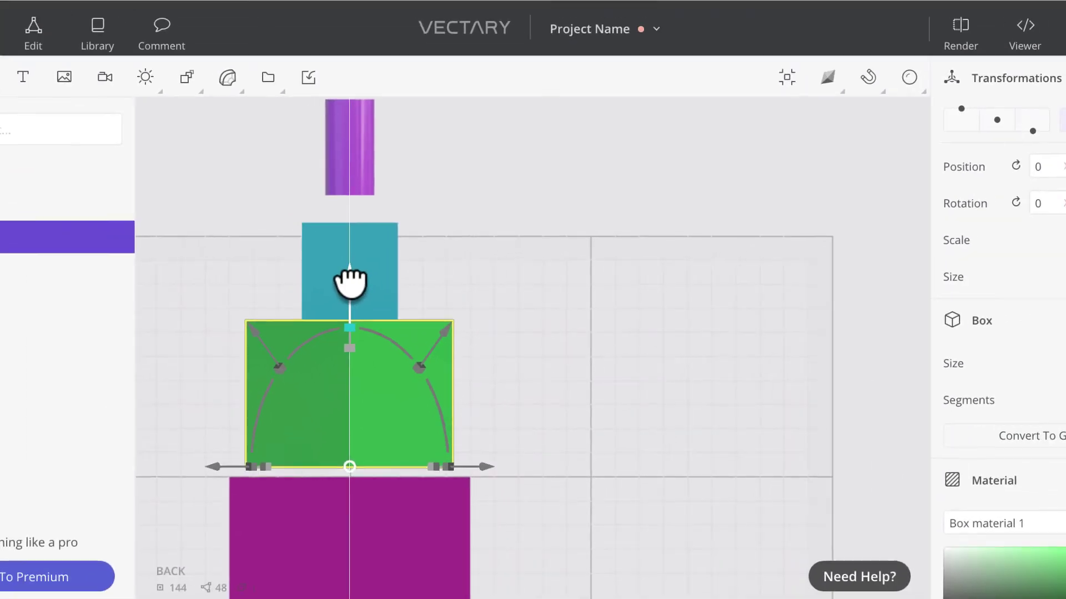
{"action": "left_click_drag", "start_coordinate": [251, 217], "coordinate": [251, 224]}
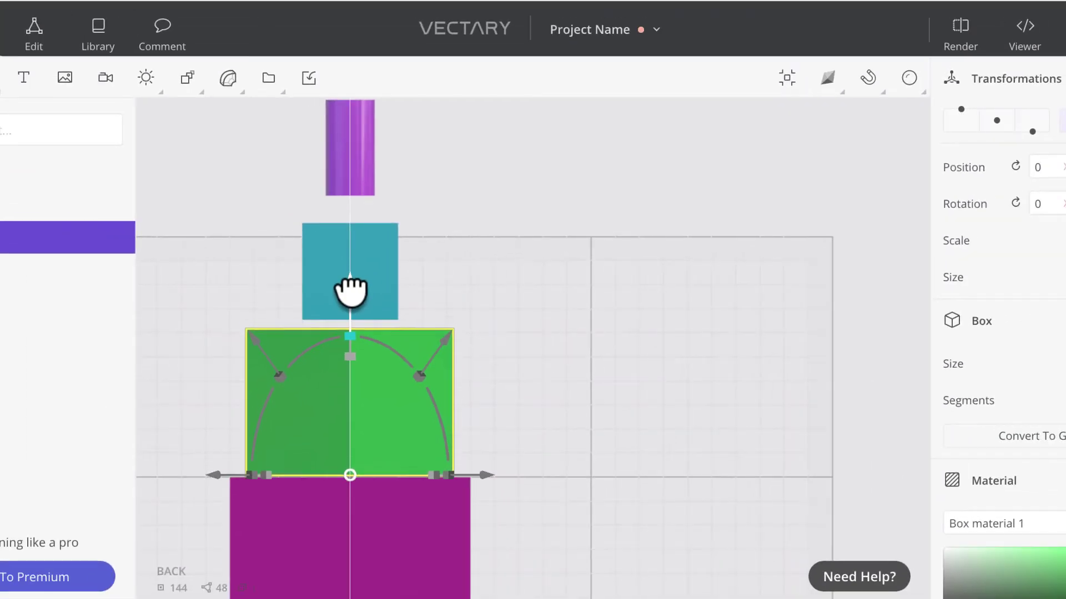
{"action": "left_click", "coordinate": [352, 292]}
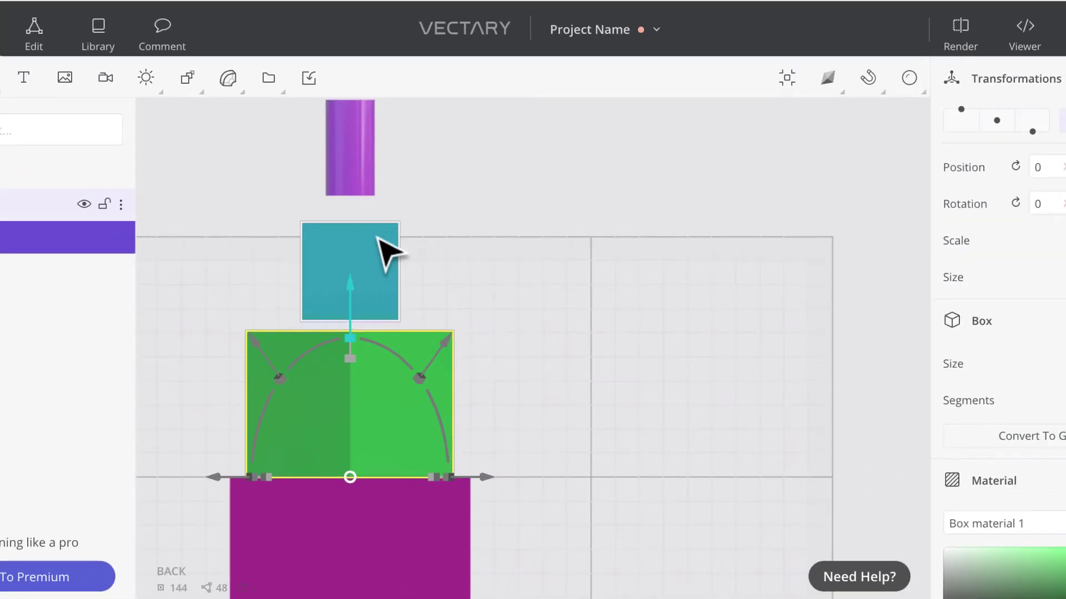
{"action": "left_click_drag", "start_coordinate": [350, 136], "coordinate": [350, 148]}
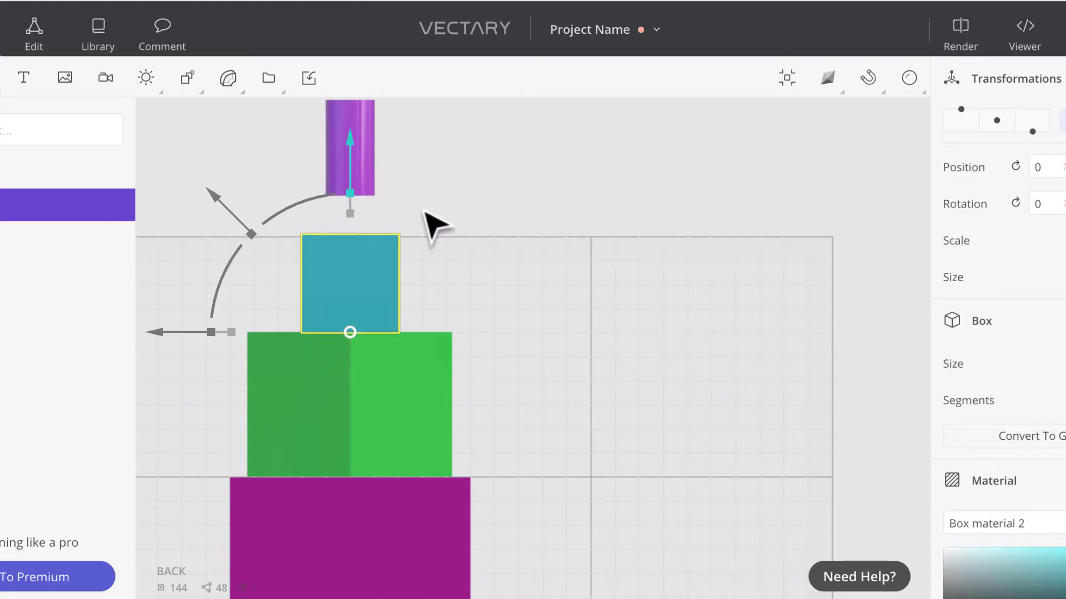
Lower the purple cylinder along the Z axis until its base rests on Box top's upper face.
{"action": "middle_click_drag", "start_coordinate": [608, 224], "coordinate": [635, 294]}
{"action": "left_click", "coordinate": [401, 186]}
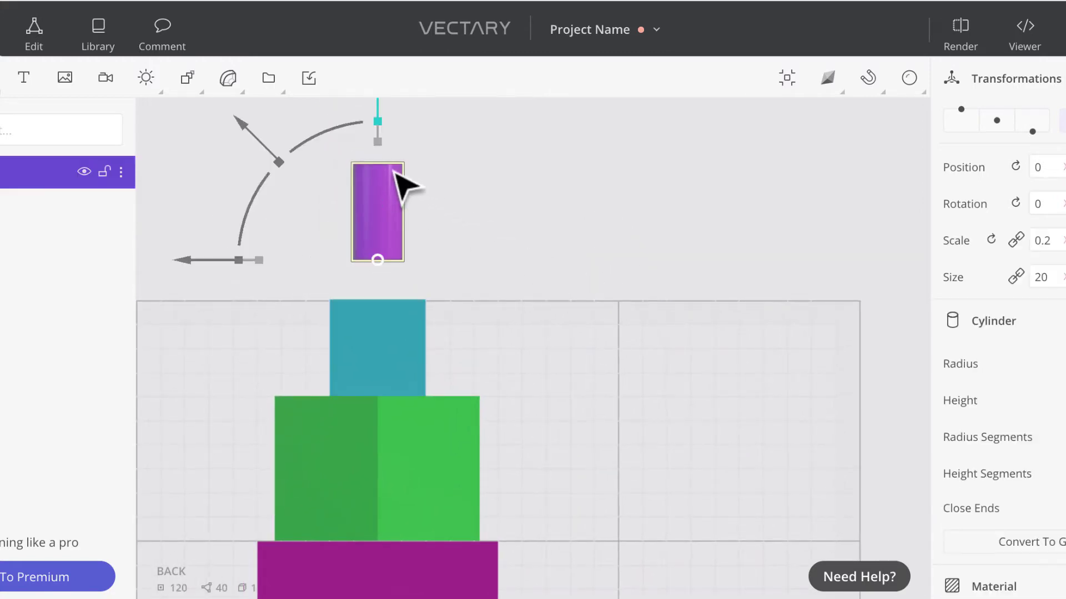
{"action": "middle_click_drag", "start_coordinate": [509, 199], "coordinate": [557, 266]}
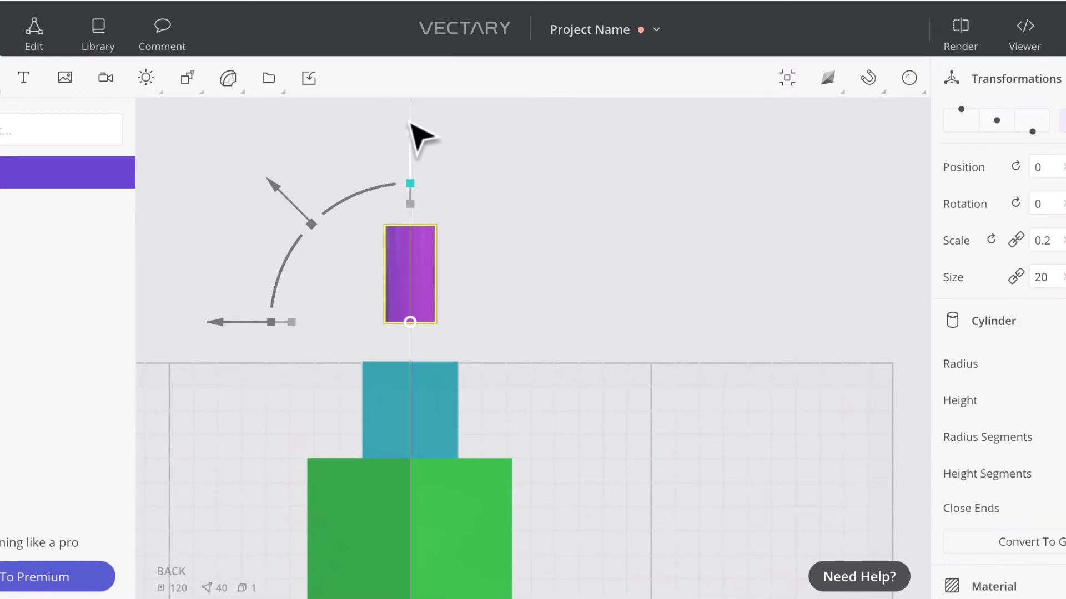
{"action": "left_click_drag", "start_coordinate": [409, 127], "coordinate": [409, 159]}
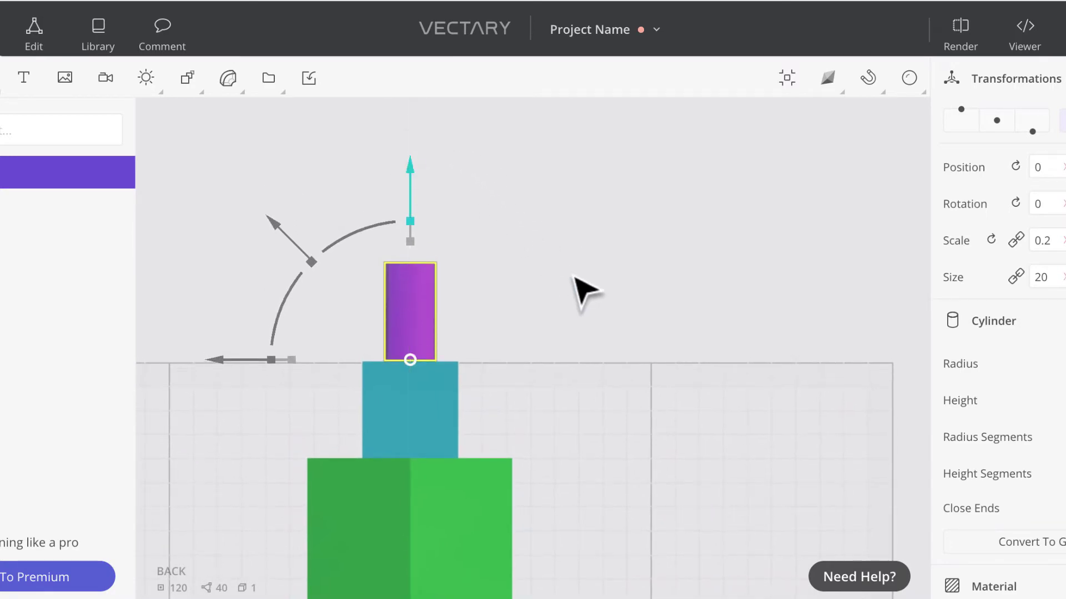
{"action": "key", "text": "7"}
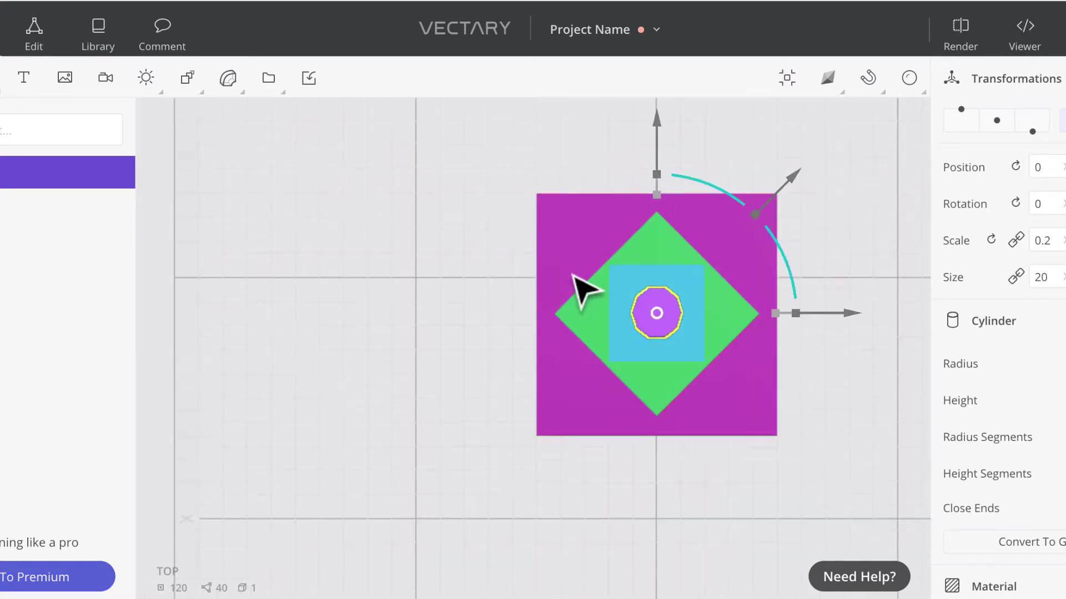
{"action": "key", "text": "1"}
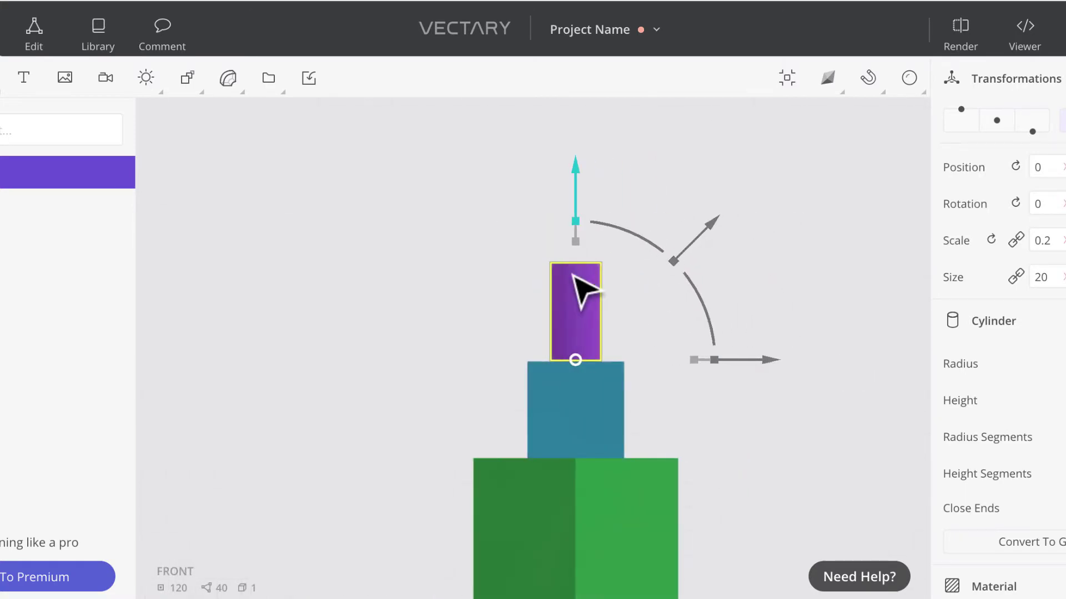
Add a cone and raise it along the Z axis to about 240.5, above the cylinder.
{"action": "key", "text": "5"}
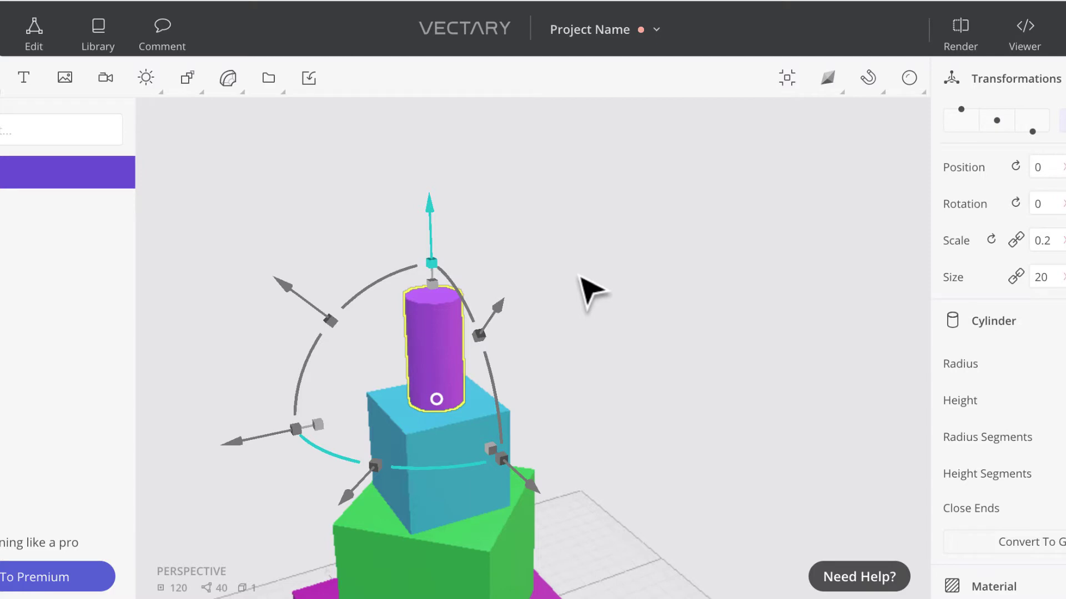
{"action": "scroll", "coordinate": [658, 305], "scroll_direction": "down", "scroll_amount": 3}
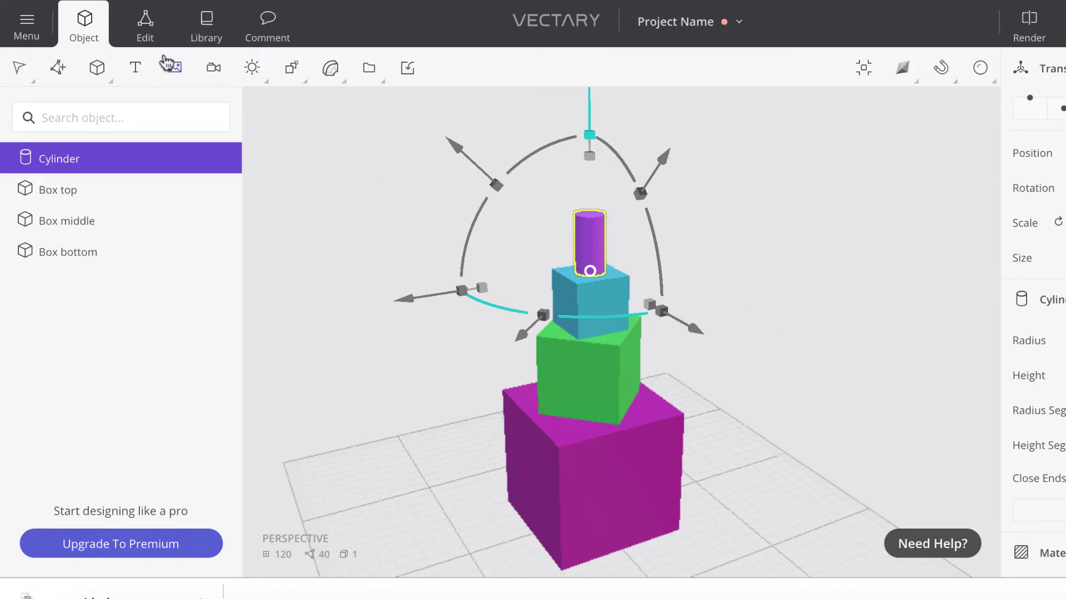
{"action": "left_click", "coordinate": [100, 67]}
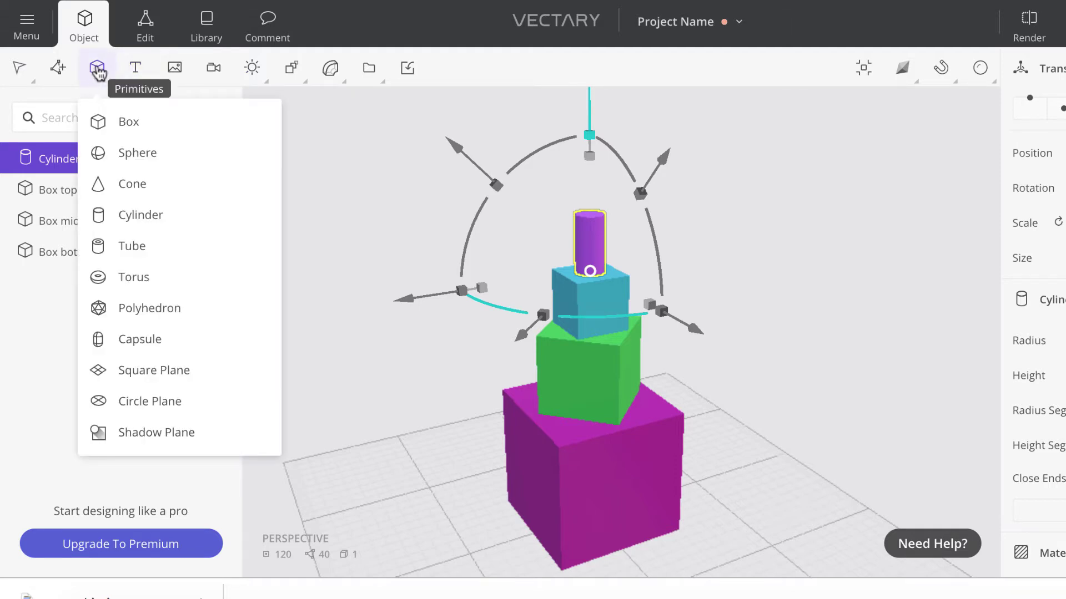
{"action": "left_click", "coordinate": [134, 185]}
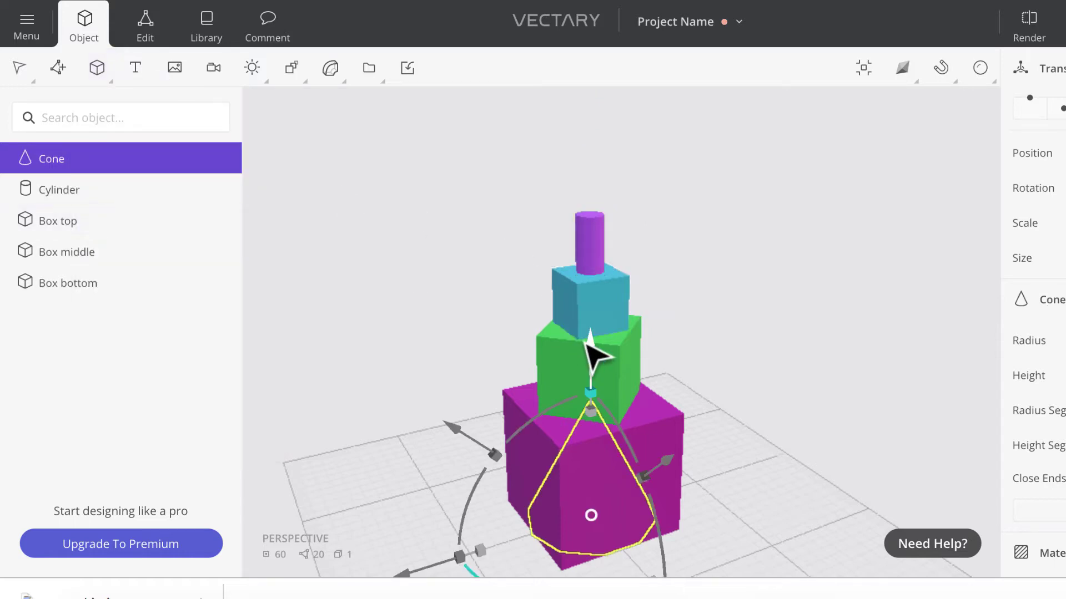
{"action": "left_click_drag", "start_coordinate": [588, 342], "coordinate": [584, 3]}
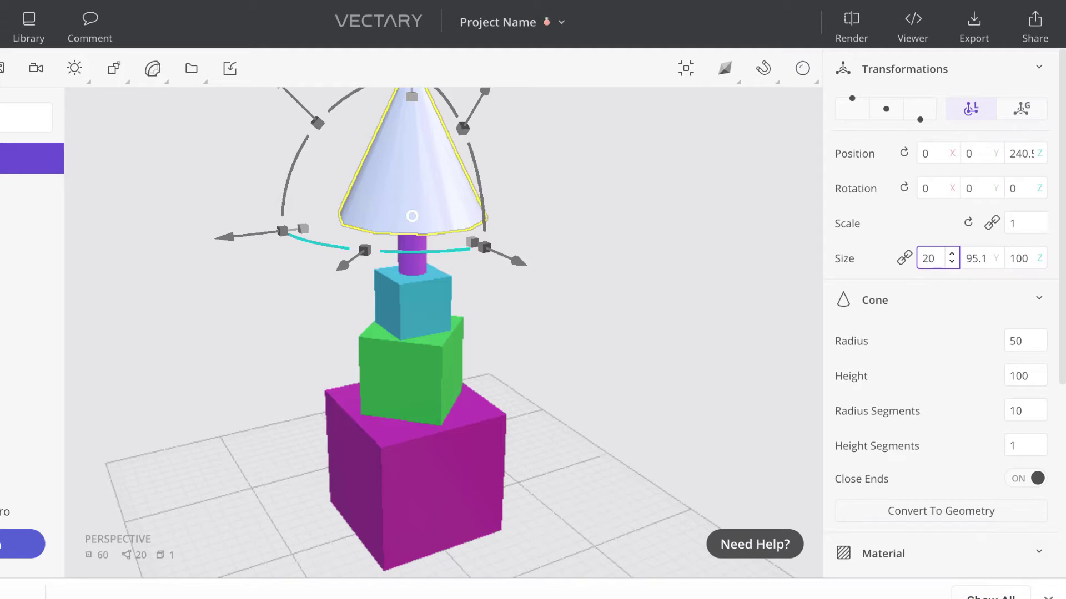
Scale the cone proportionally to an X size of 20 and recolour it light orange.
{"action": "type", "text": "20"}
{"action": "key", "text": "Return"}
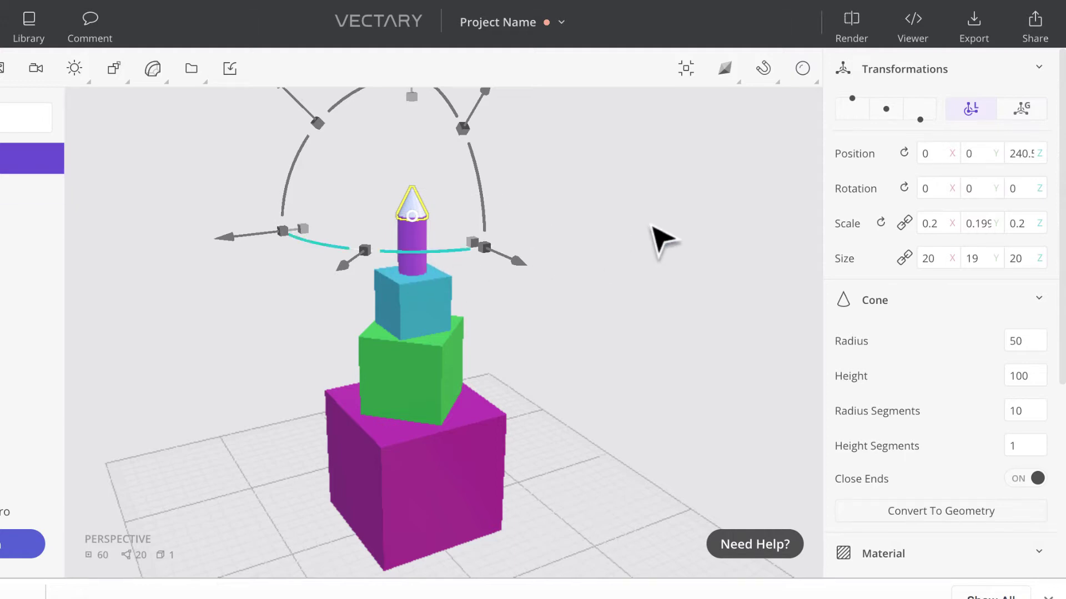
{"action": "scroll", "coordinate": [913, 474], "scroll_direction": "down", "scroll_amount": 1}
{"action": "scroll", "coordinate": [913, 474], "scroll_direction": "down", "scroll_amount": 4}
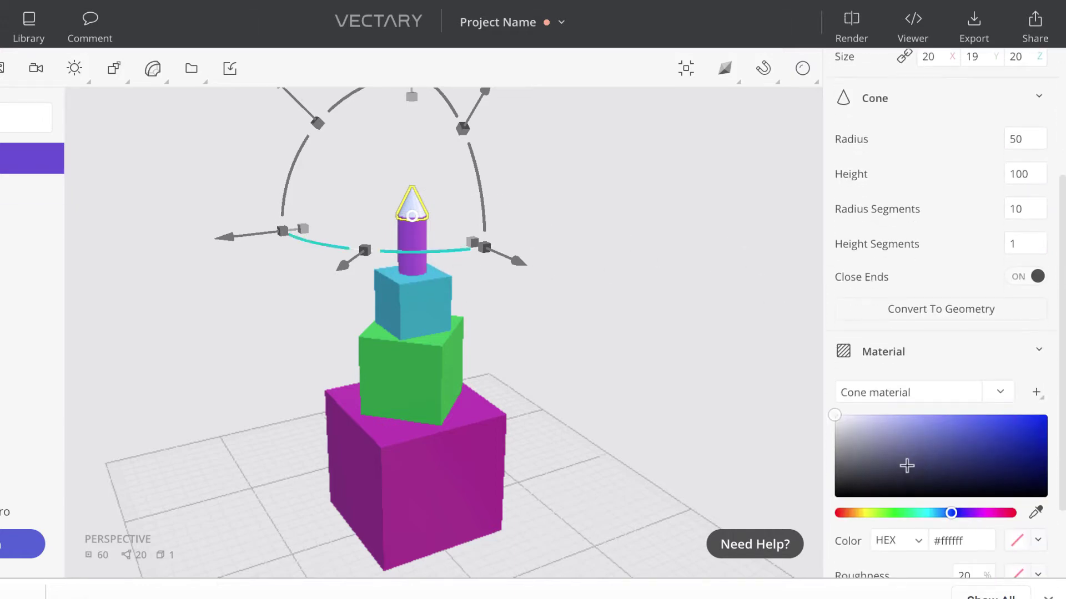
{"action": "left_click", "coordinate": [857, 514]}
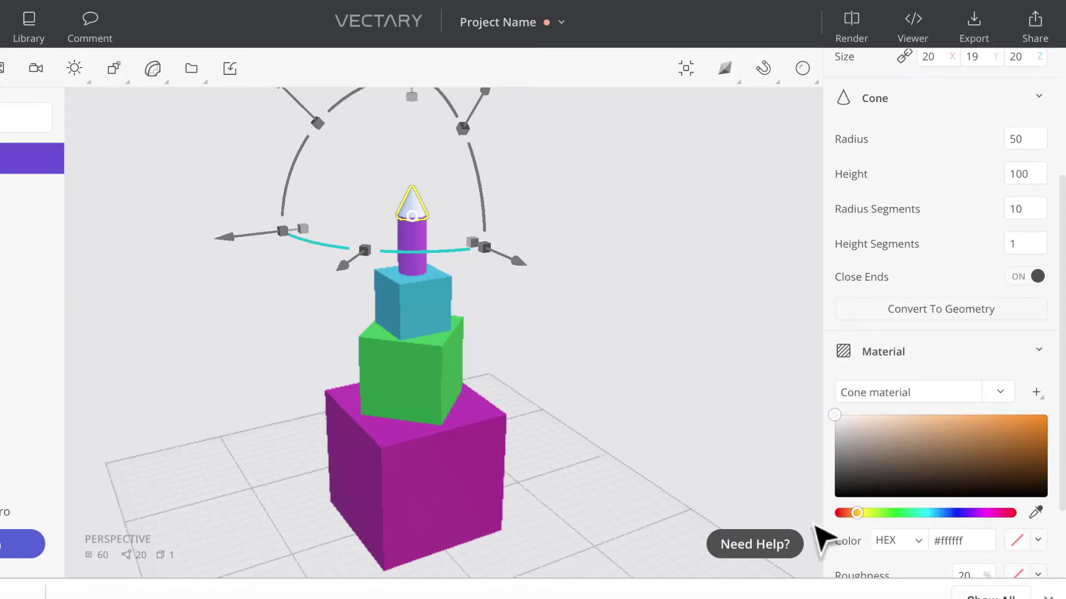
{"action": "left_click", "coordinate": [993, 418]}
{"action": "left_click", "coordinate": [585, 236]}
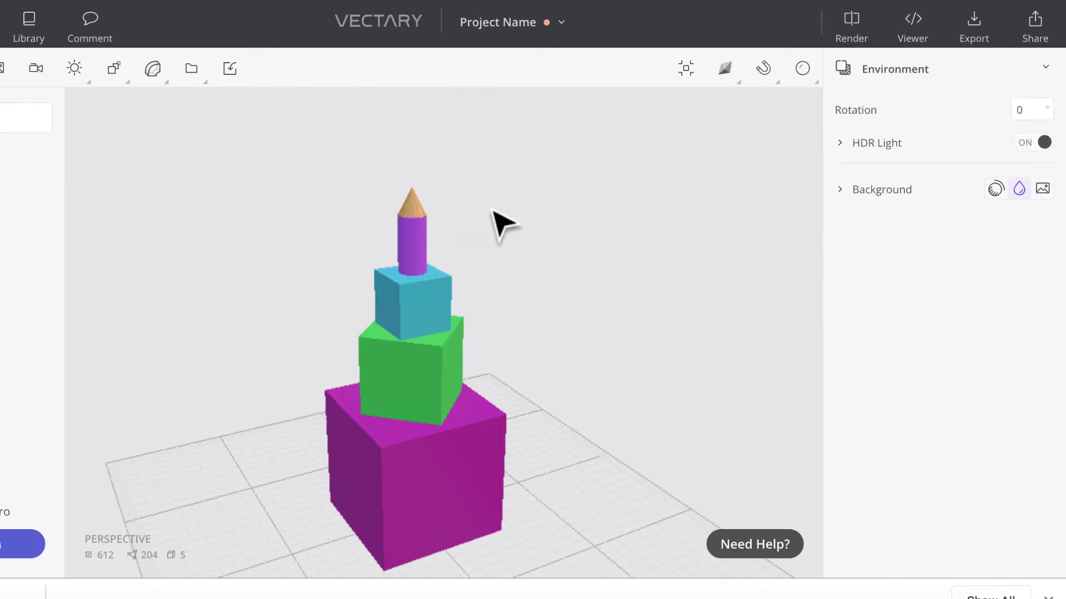
In the back view, lower the purple cylinder along the Z axis to about 200.5 so it rests on Box top.
{"action": "scroll", "coordinate": [425, 239], "scroll_direction": "up", "scroll_amount": 5}
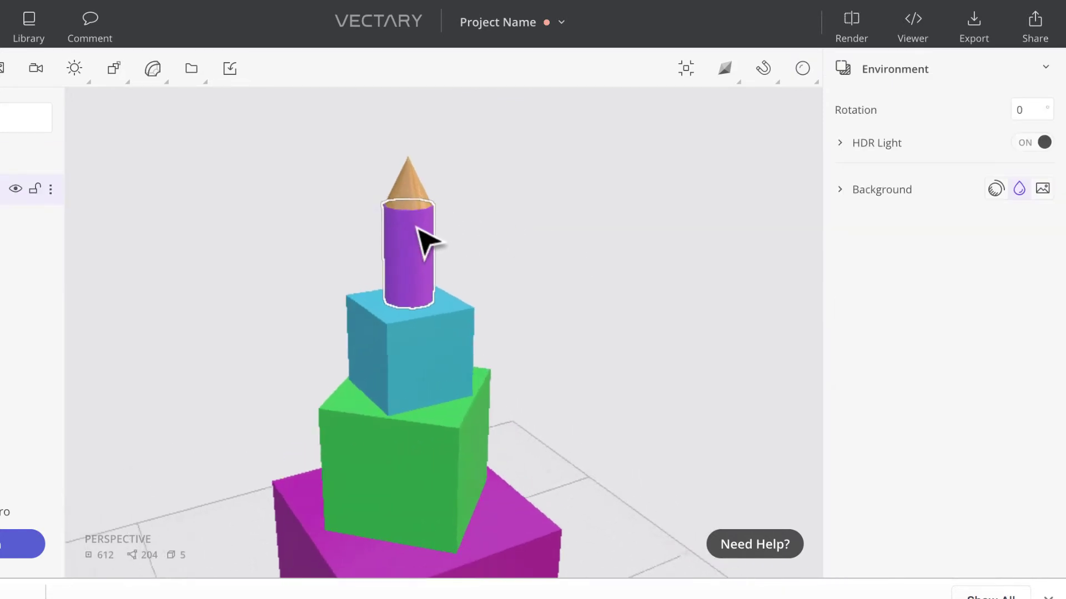
{"action": "left_click", "coordinate": [417, 154]}
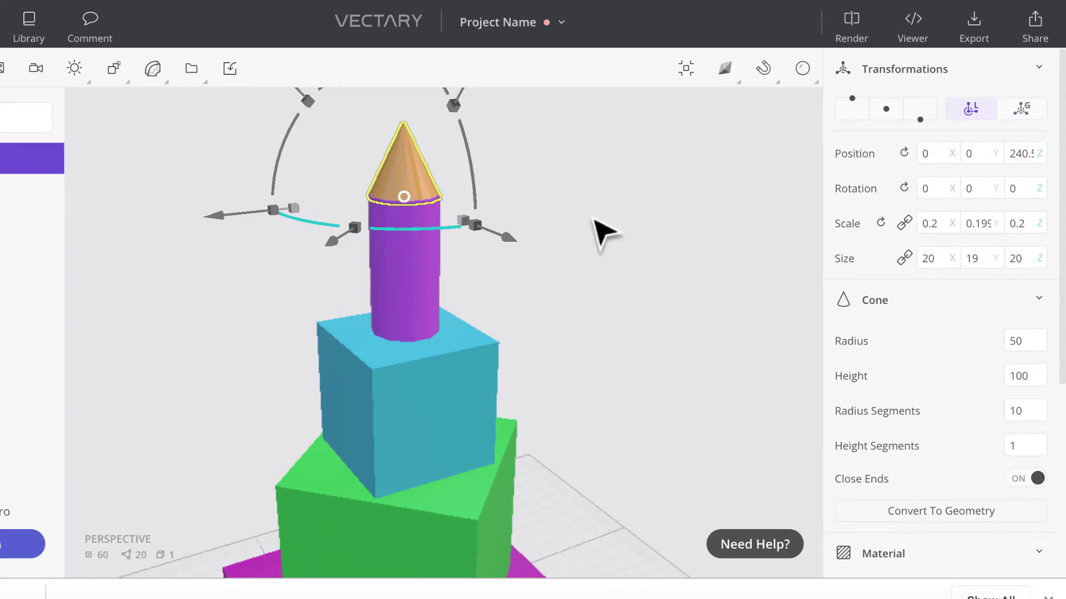
{"action": "key", "text": "ctrl+1"}
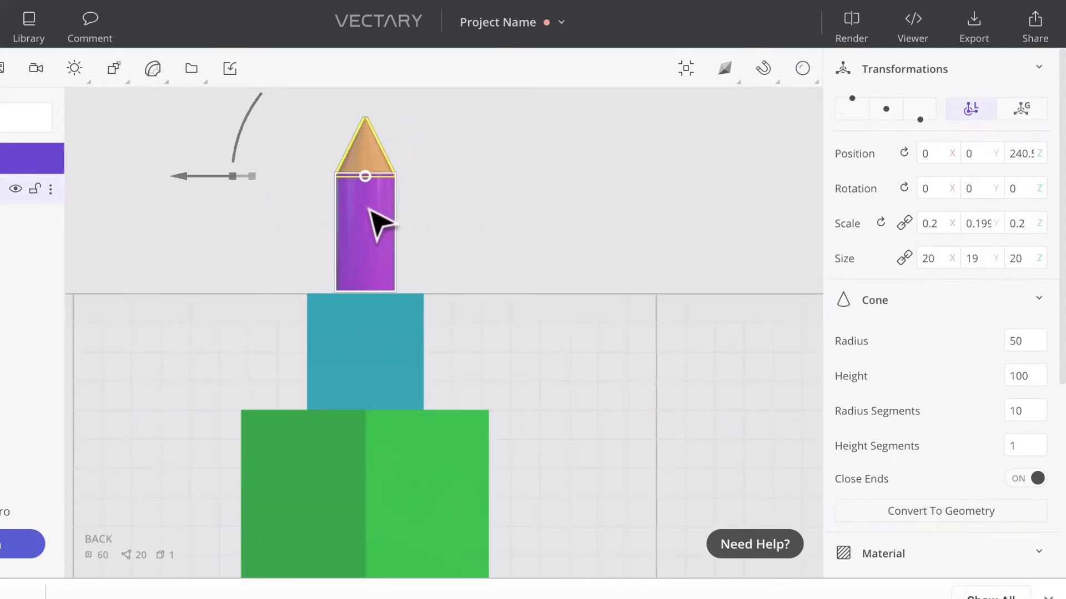
{"action": "left_click", "coordinate": [377, 224]}
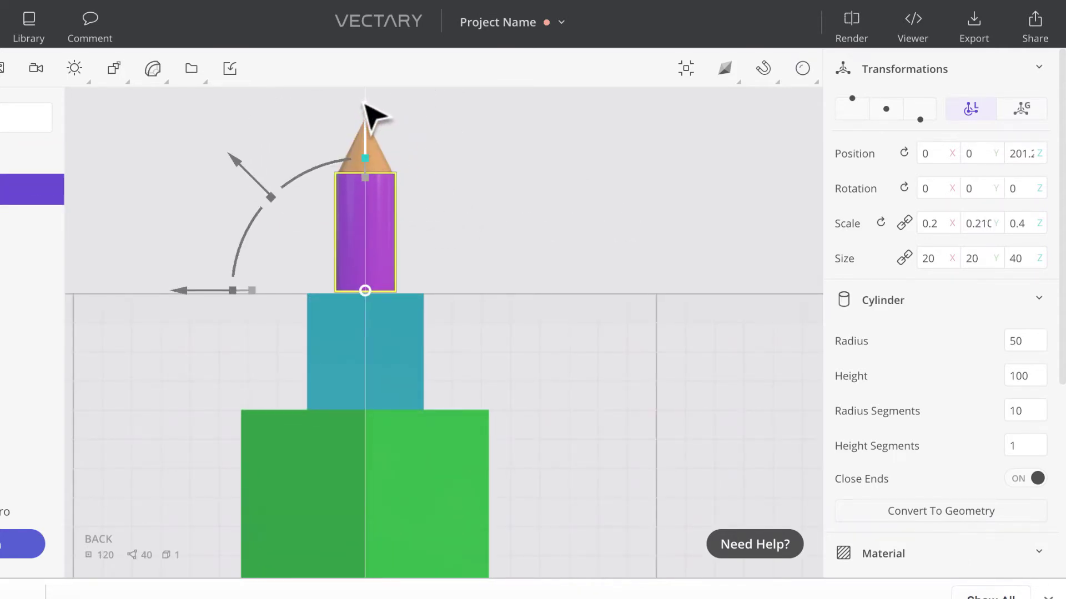
{"action": "left_click_drag", "start_coordinate": [364, 104], "coordinate": [364, 160]}
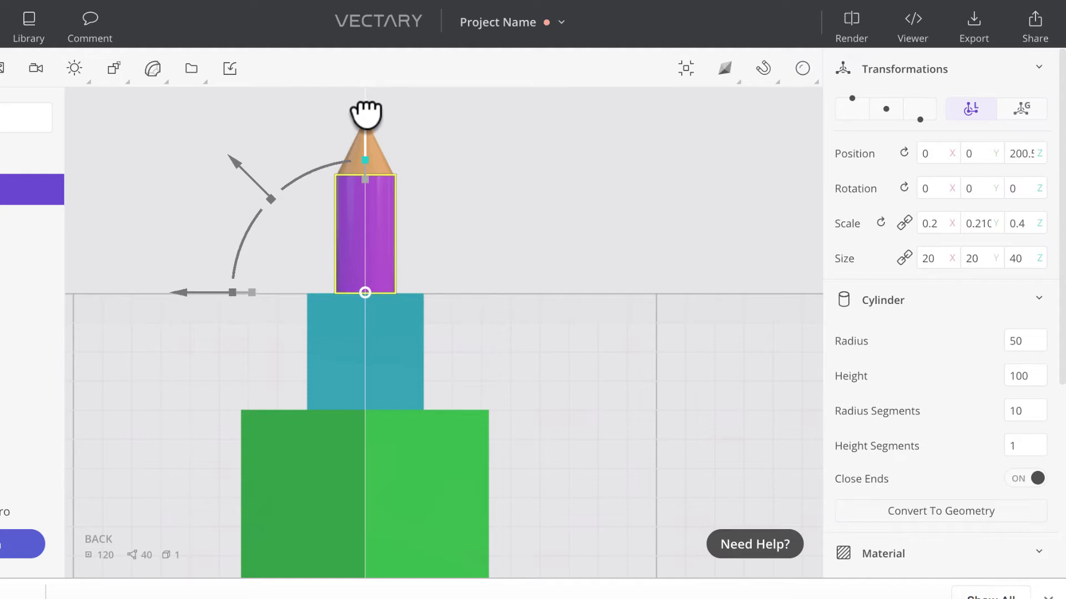
Lower the orange cone slightly along the Z axis onto the cylinder's top and show the whole stack in perspective.
{"action": "left_click", "coordinate": [369, 127]}
{"action": "mouse_move", "coordinate": [372, 123]}
{"action": "left_mouse_down"}
{"action": "mouse_move", "coordinate": [371, 164]}
{"action": "mouse_move", "coordinate": [377, 132]}
{"action": "left_mouse_up"}
{"action": "left_click_drag", "start_coordinate": [477, 317], "coordinate": [509, 405]}
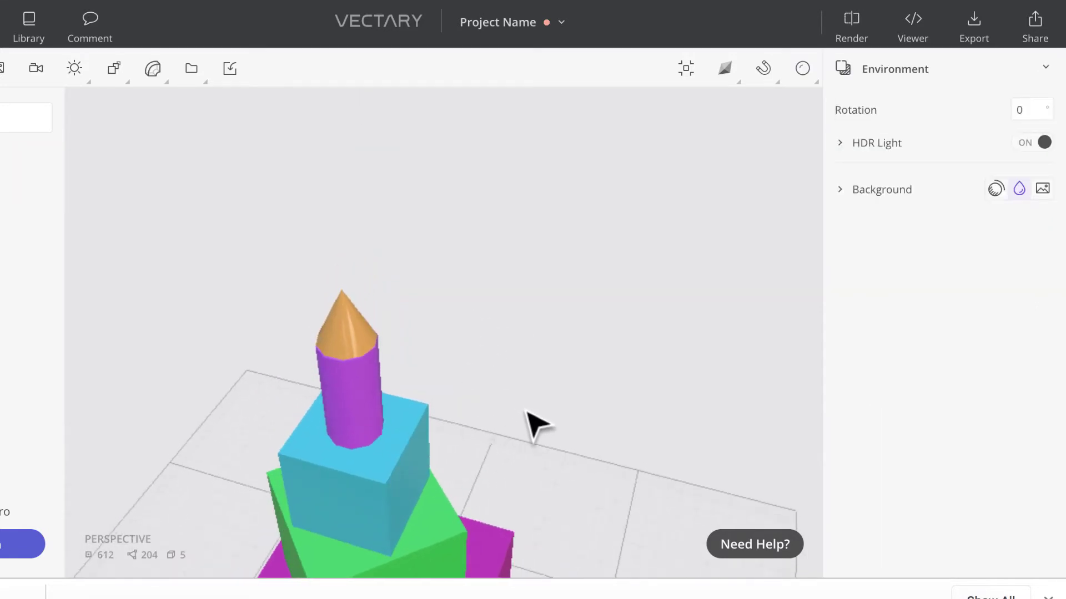
{"action": "right_click_drag", "start_coordinate": [533, 424], "coordinate": [551, 288]}
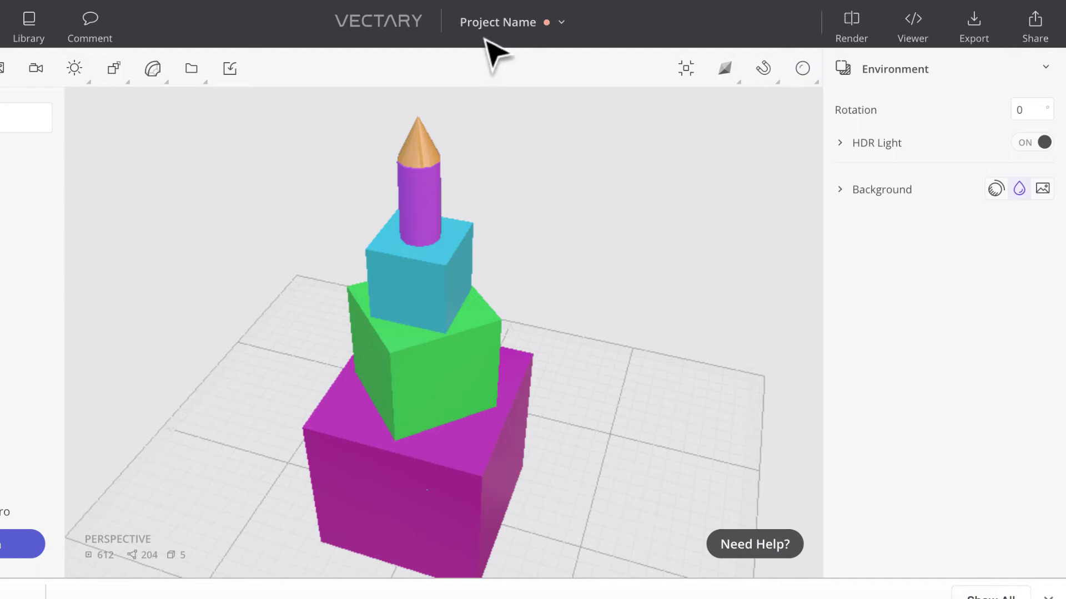
Save the project and rename it 8boxes-v.
{"action": "left_click", "coordinate": [511, 24]}
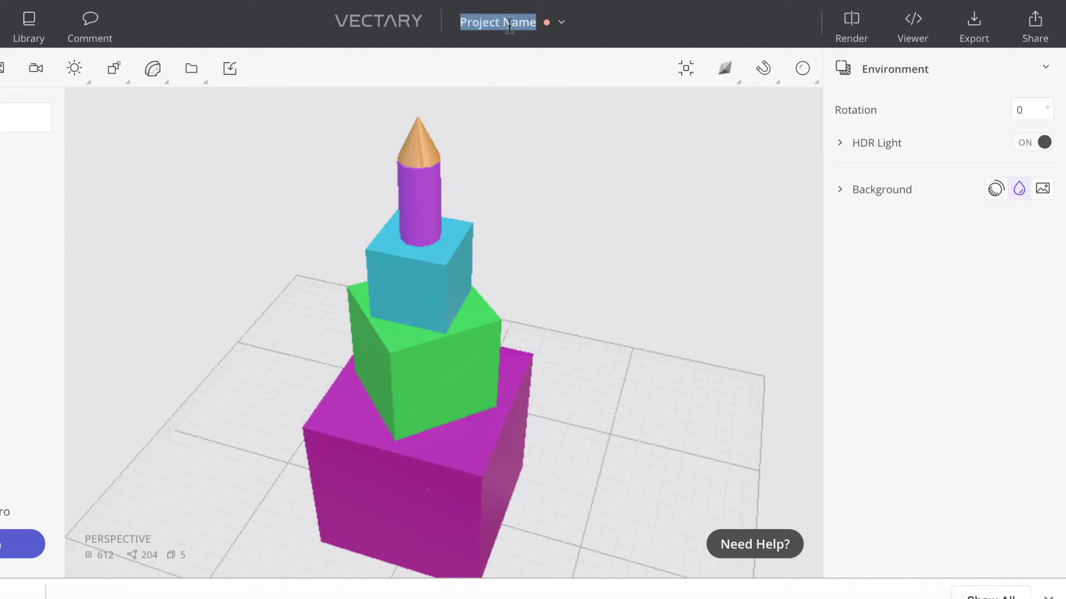
{"action": "left_click", "coordinate": [561, 25]}
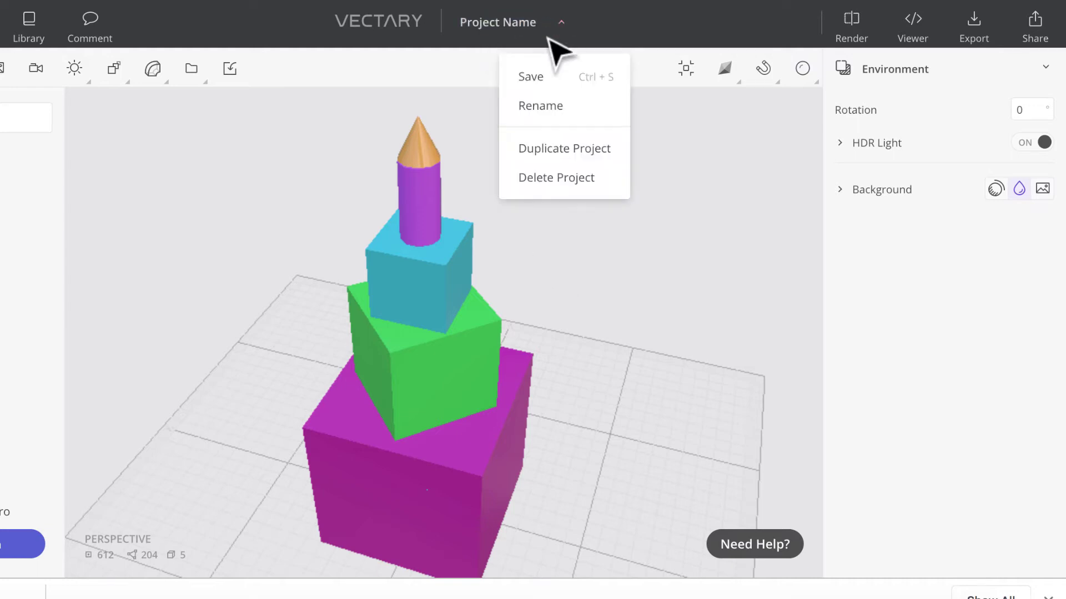
{"action": "left_click", "coordinate": [532, 79]}
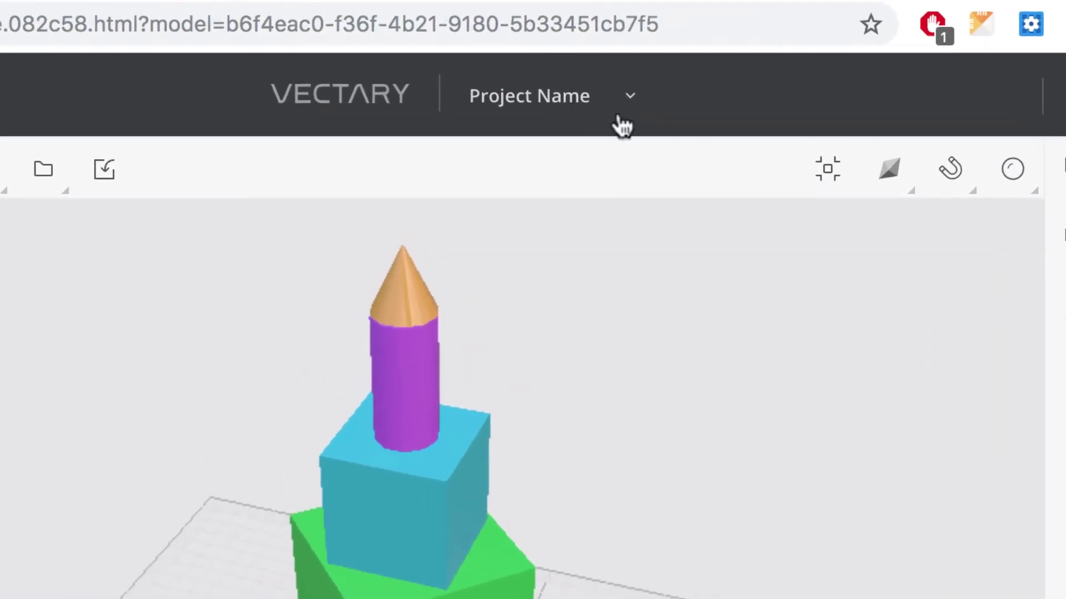
{"action": "left_click", "coordinate": [632, 102]}
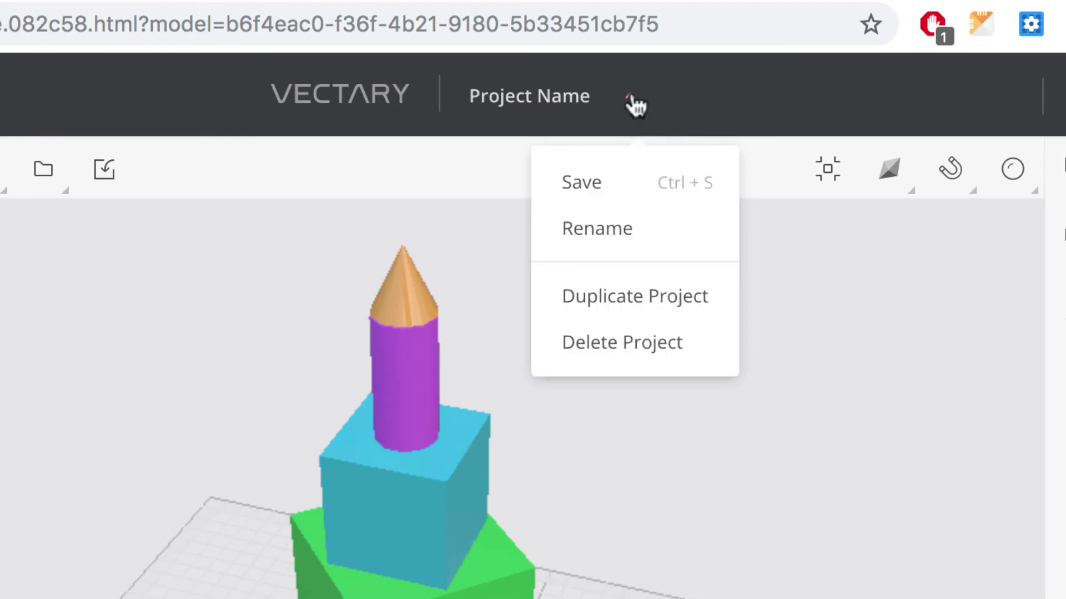
{"action": "left_click", "coordinate": [598, 234]}
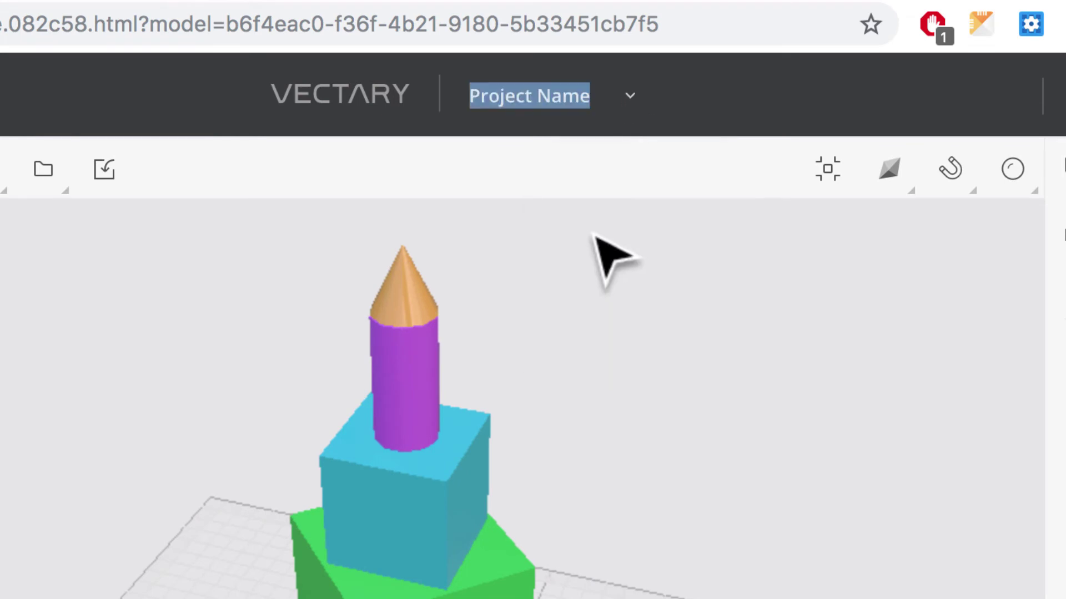
{"action": "type", "text": "8boxes-v"}
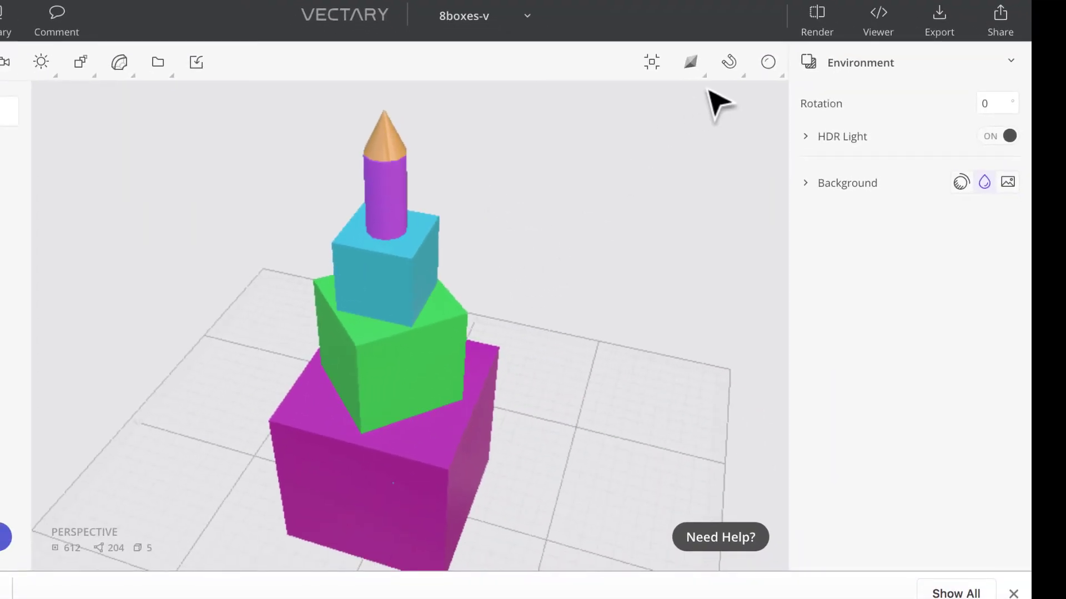
Run a low-quality render preview of the stack and generate its interactive 3D viewer with centred camera view and augmented reality on.
{"action": "left_click", "coordinate": [817, 20]}
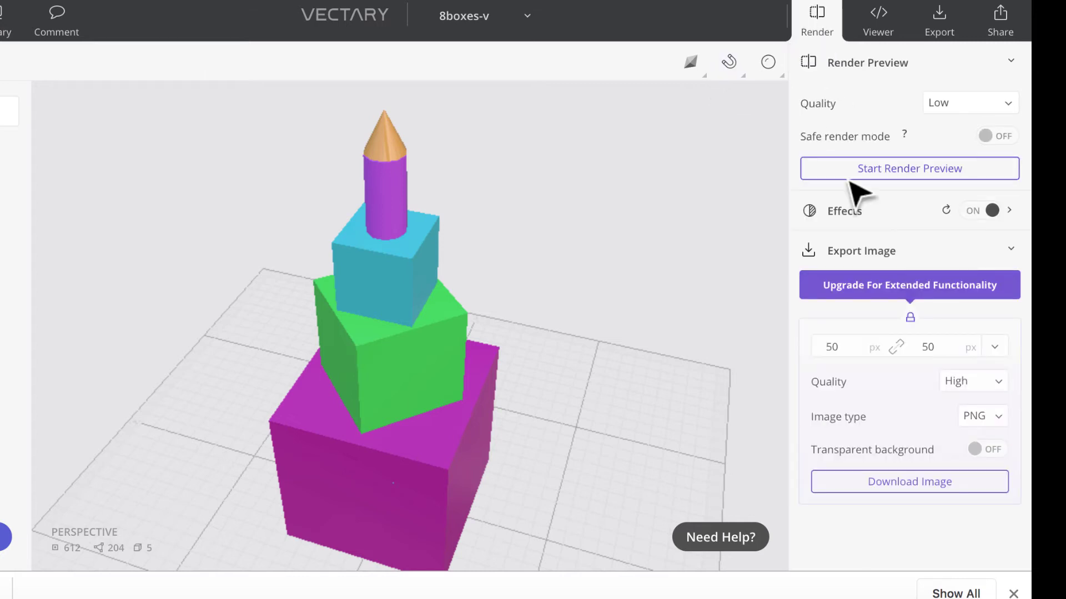
{"action": "left_click", "coordinate": [883, 170]}
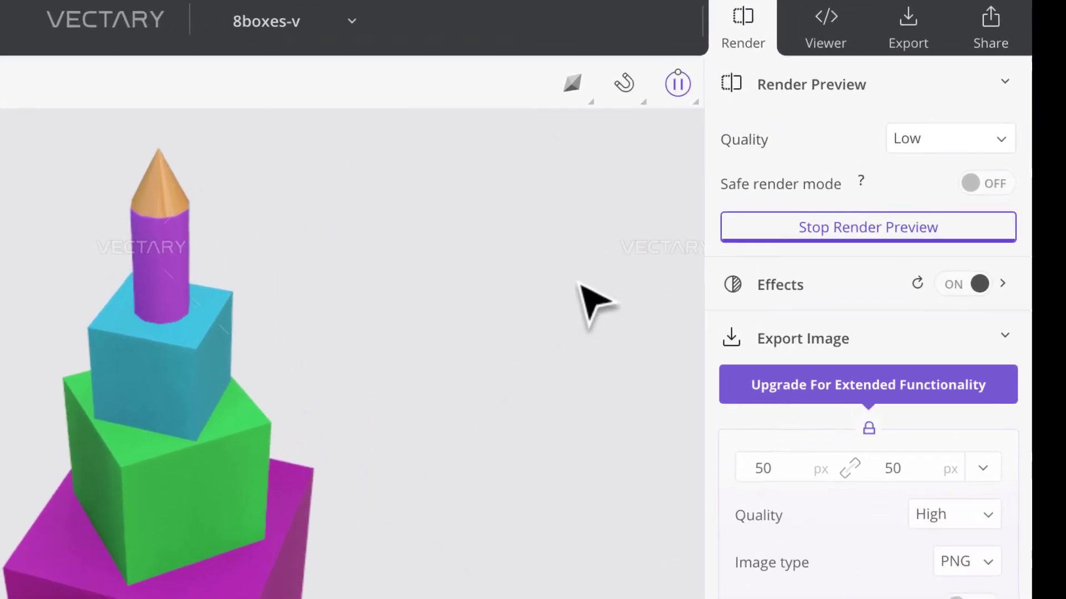
{"action": "left_click", "coordinate": [814, 20]}
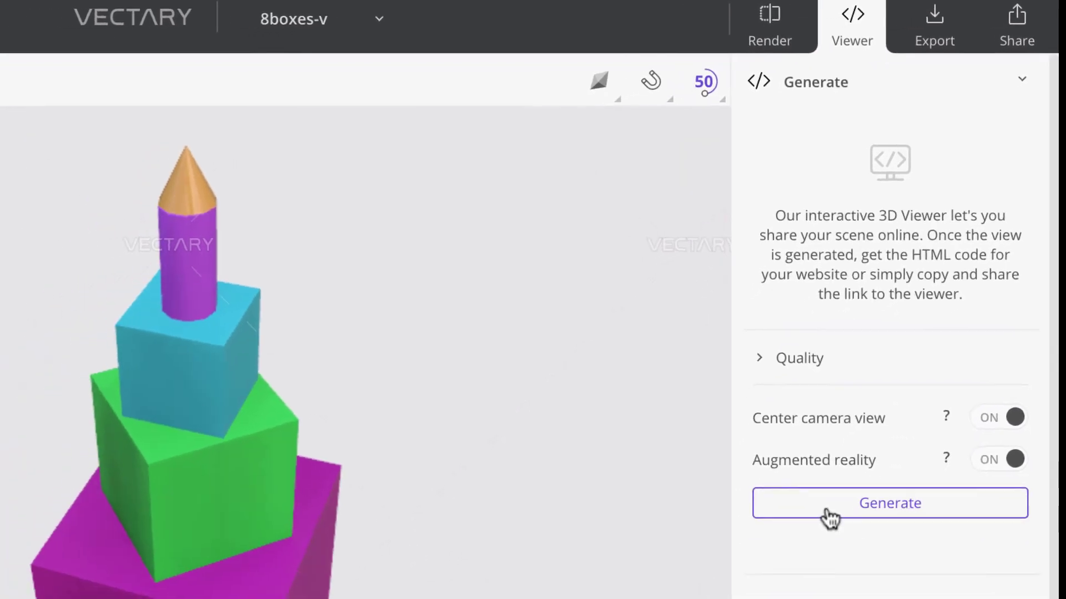
{"action": "scroll", "coordinate": [858, 563], "scroll_direction": "down", "scroll_amount": 2}
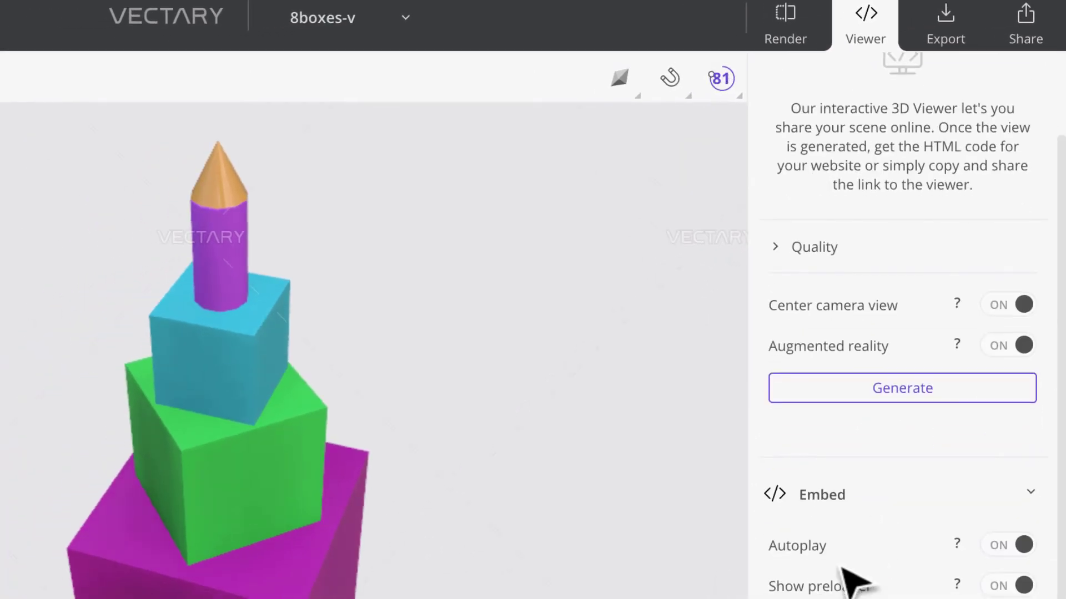
{"action": "left_click", "coordinate": [892, 395]}
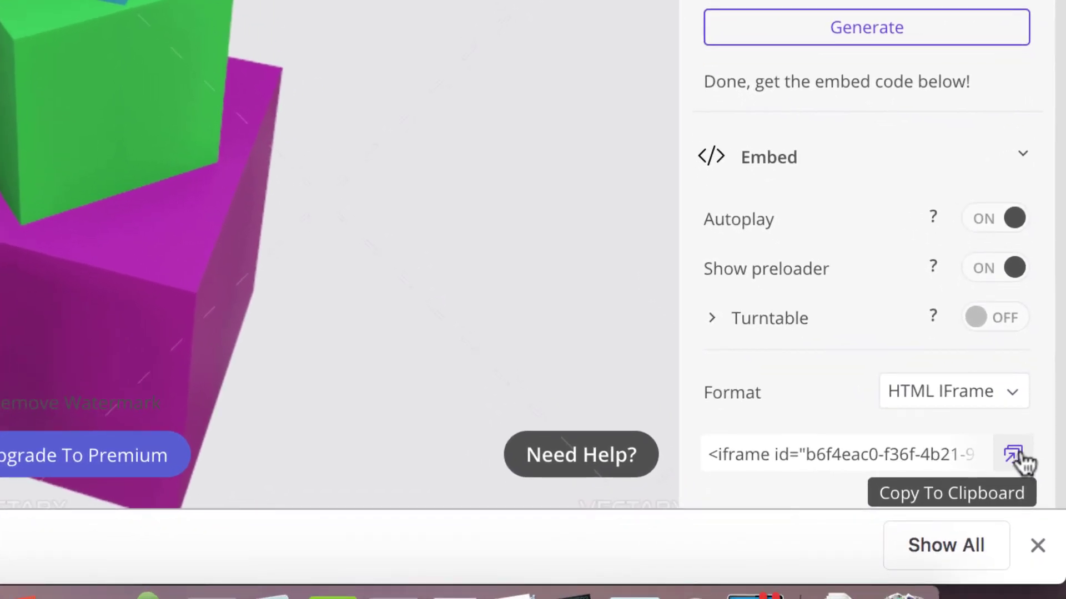
Set the viewer's embed format to Link and copy the link to the clipboard.
{"action": "left_click", "coordinate": [1017, 411]}
{"action": "left_click", "coordinate": [930, 430]}
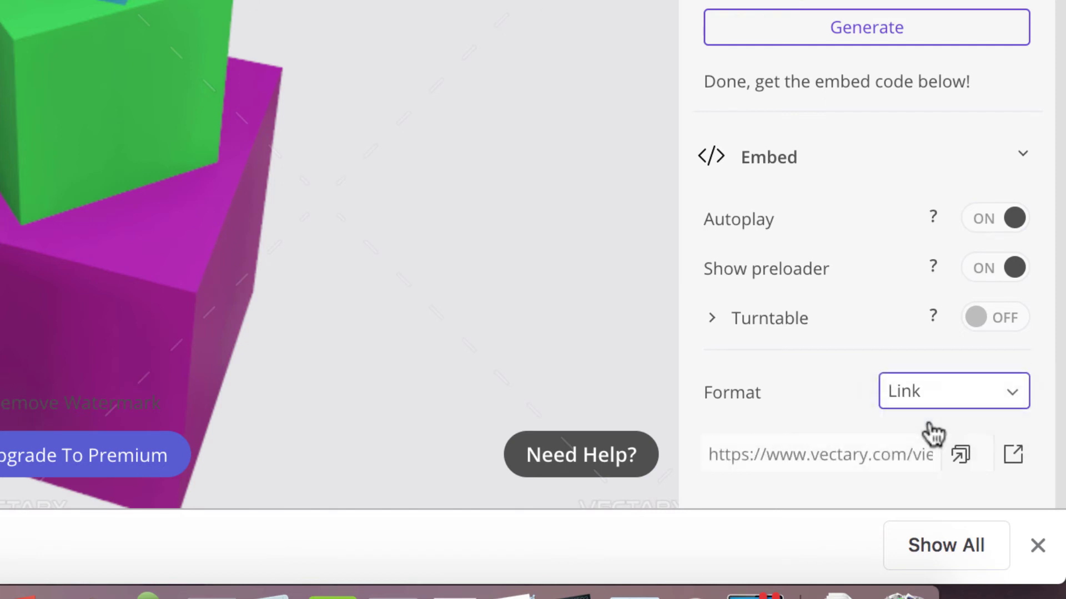
{"action": "left_click", "coordinate": [960, 455]}
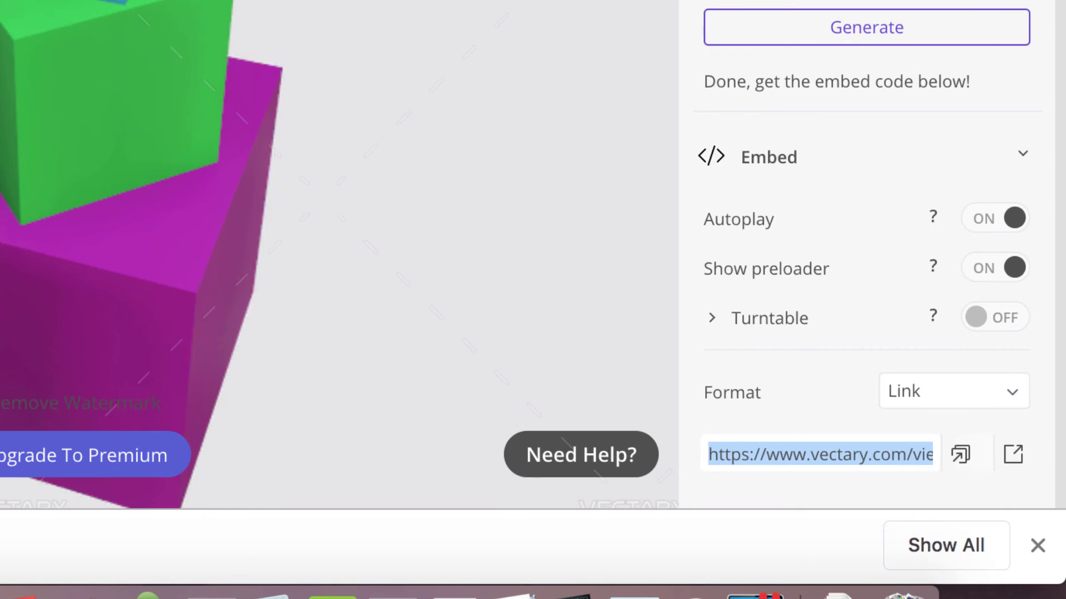
Switch to the course site and open the Coursework assignment "8 - 3D Boxes, Snowman (Vectary)".
{"action": "key", "text": "ctrl+Tab"}
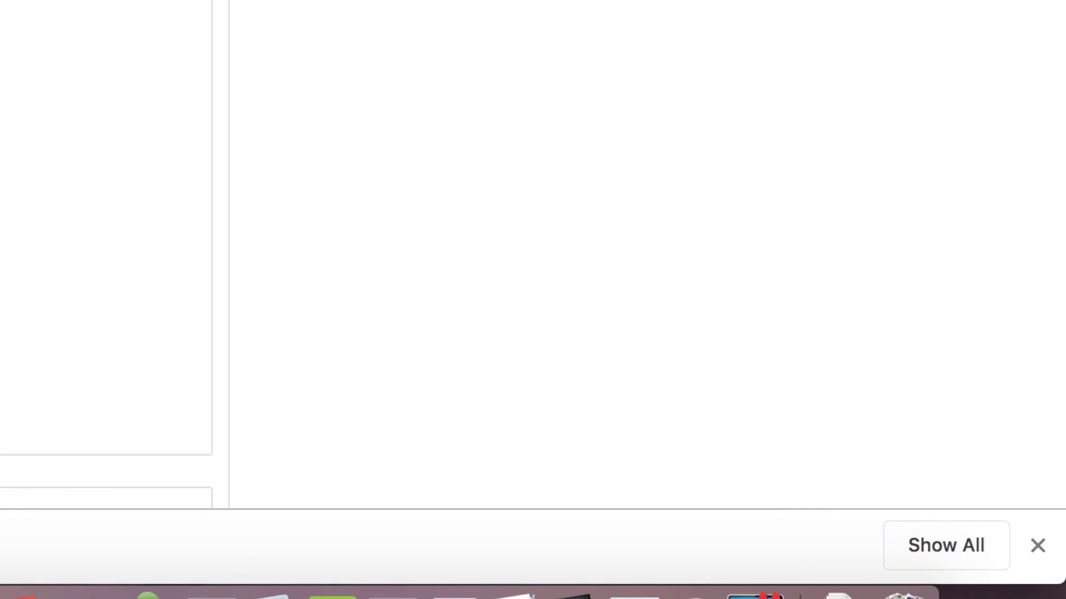
{"action": "scroll", "coordinate": [95, 200], "scroll_direction": "up", "scroll_amount": 5}
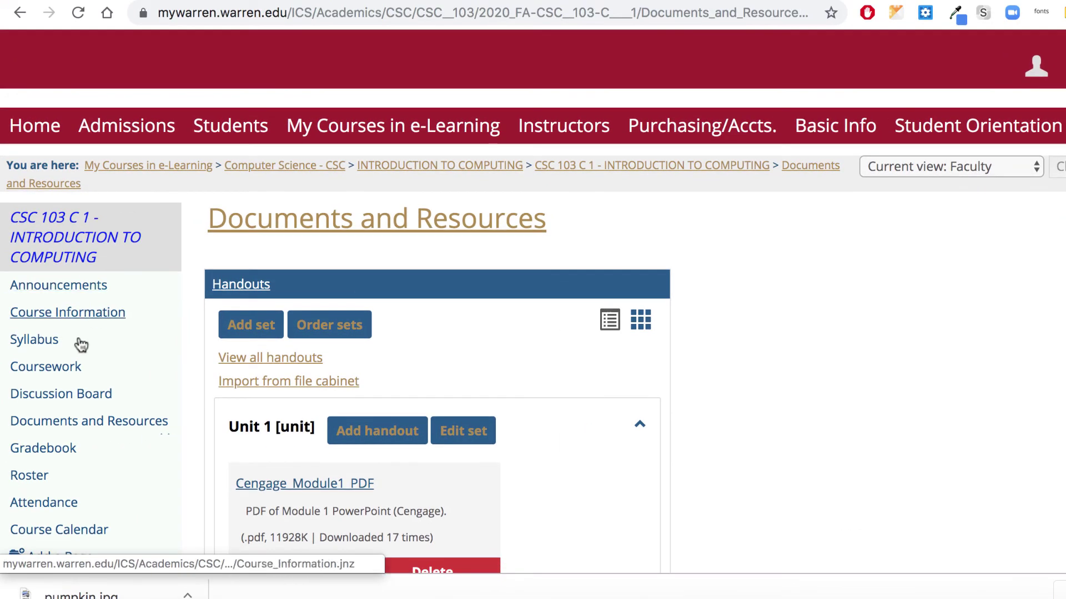
{"action": "left_click", "coordinate": [69, 371]}
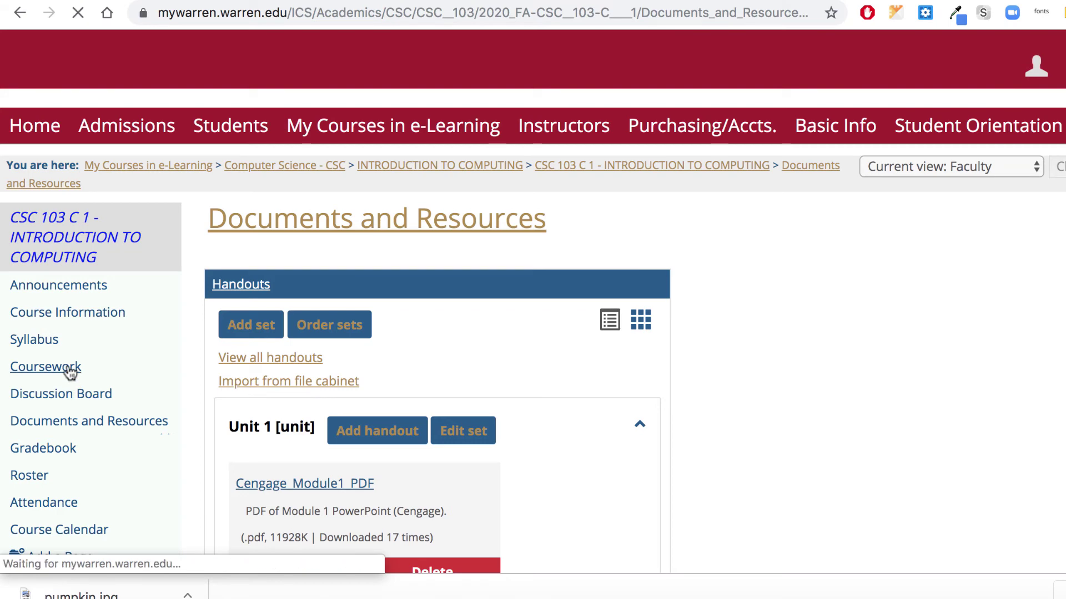
{"action": "scroll", "coordinate": [583, 294], "scroll_direction": "down", "scroll_amount": 6}
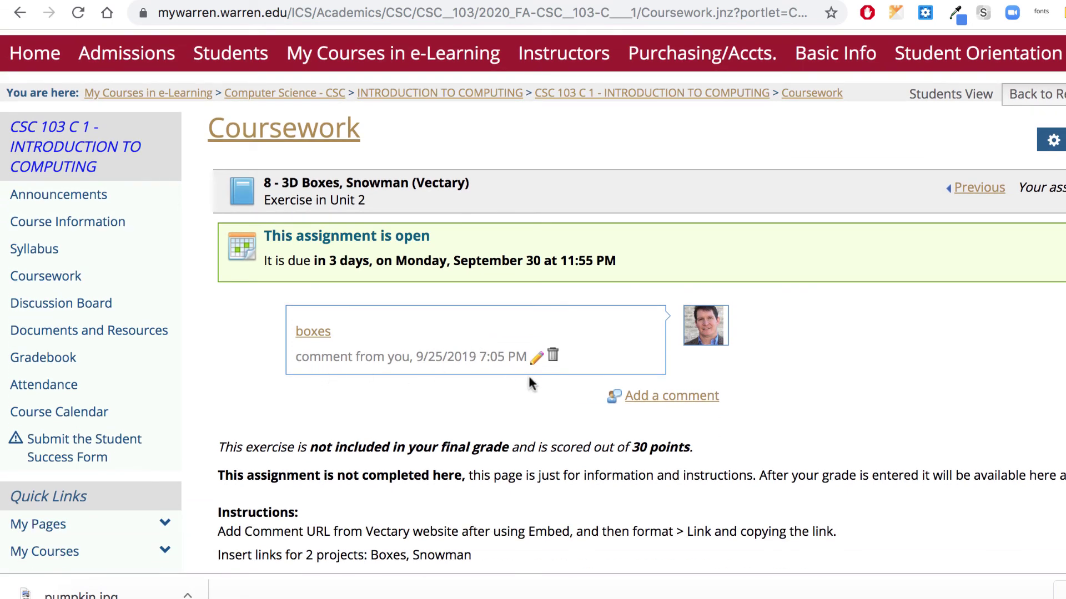
Start a comment on the assignment and add a link with the copied viewer URL and the display text "boxes2".
{"action": "left_click", "coordinate": [695, 395]}
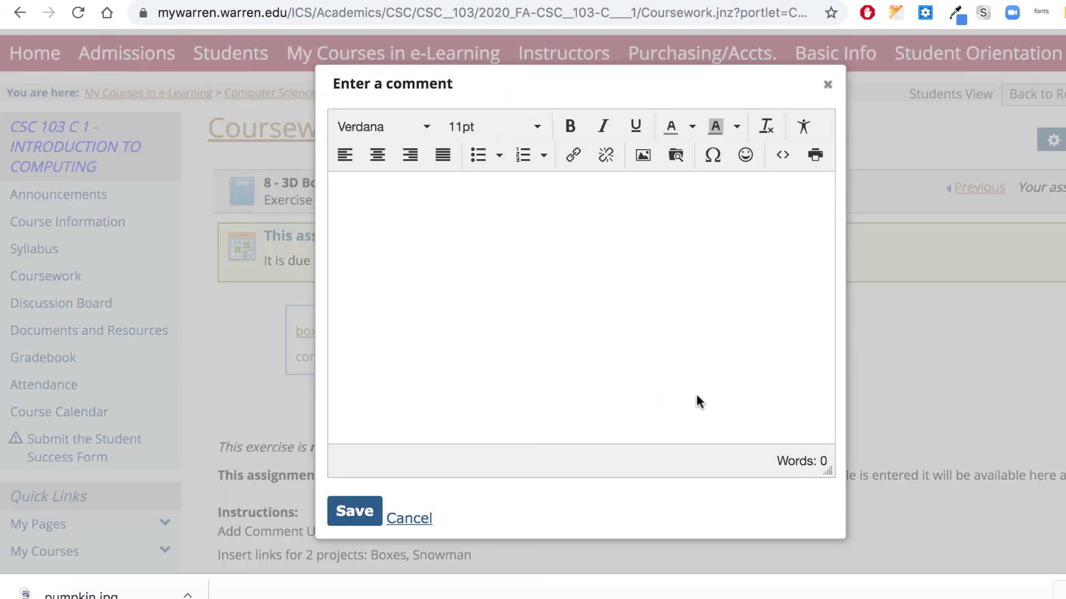
{"action": "left_click", "coordinate": [574, 155]}
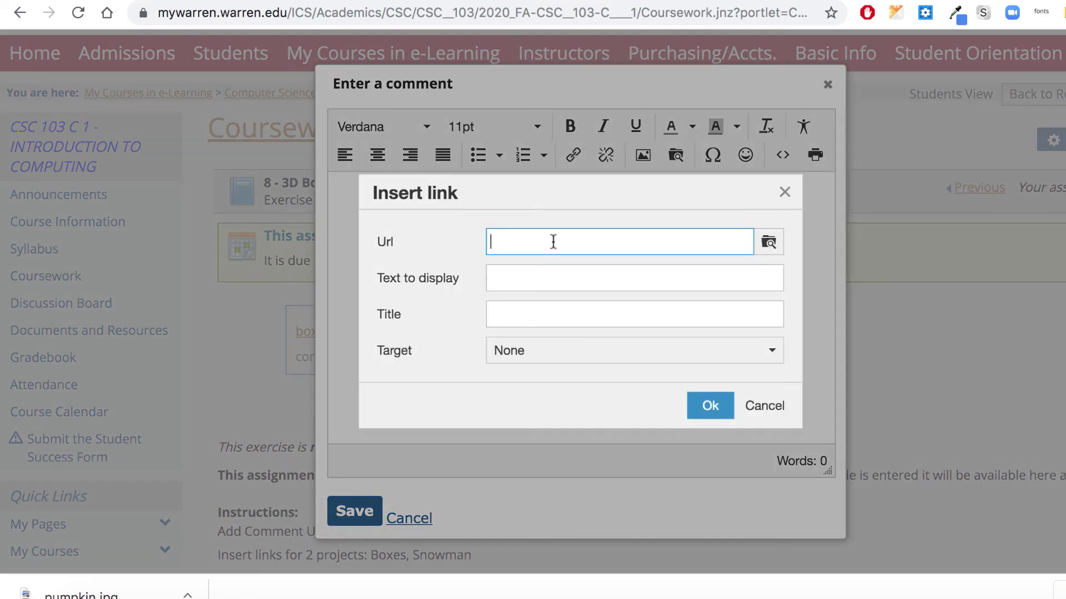
{"action": "key", "text": "super+v"}
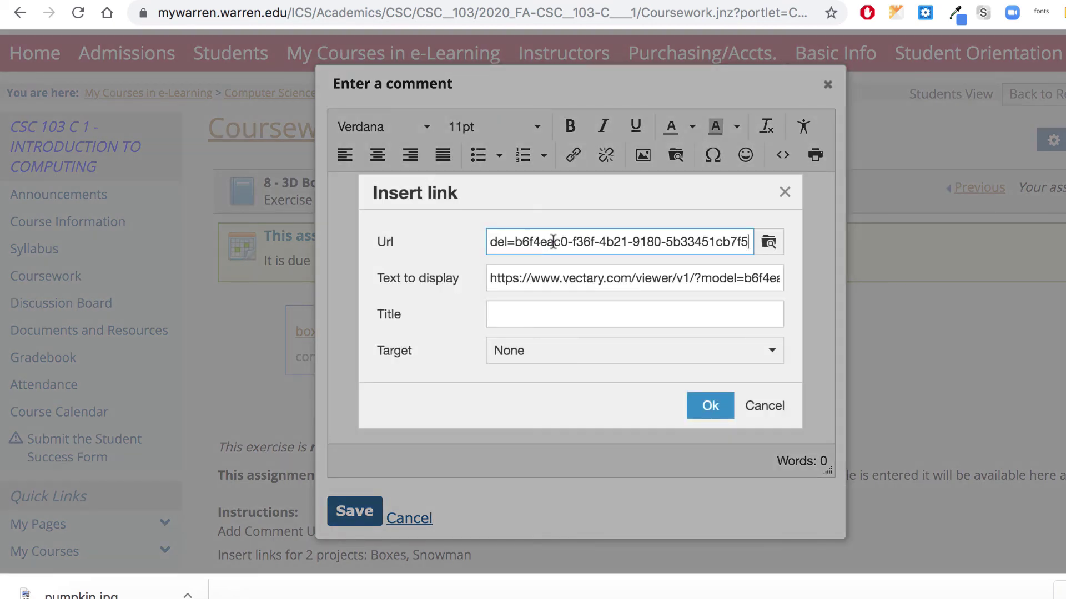
{"action": "left_click_drag", "start_coordinate": [490, 276], "coordinate": [732, 326]}
{"action": "left_click", "coordinate": [489, 276]}
{"action": "left_click_drag", "start_coordinate": [489, 277], "coordinate": [853, 300]}
{"action": "type", "text": "boxes2"}
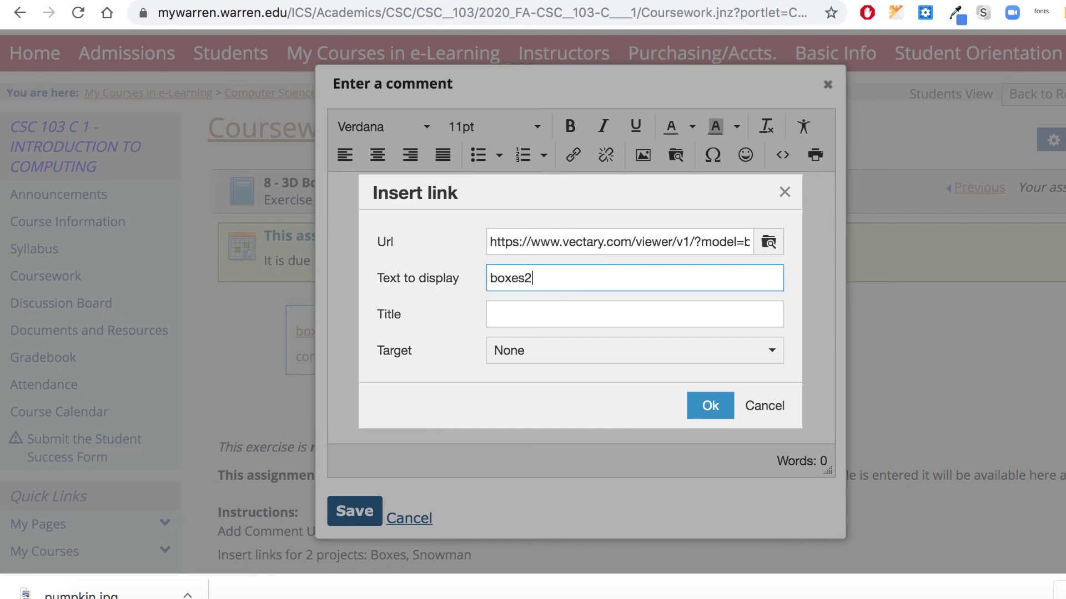
Set the link's target to New window, insert the link and save the comment.
{"action": "left_click", "coordinate": [655, 349]}
{"action": "left_click", "coordinate": [527, 407]}
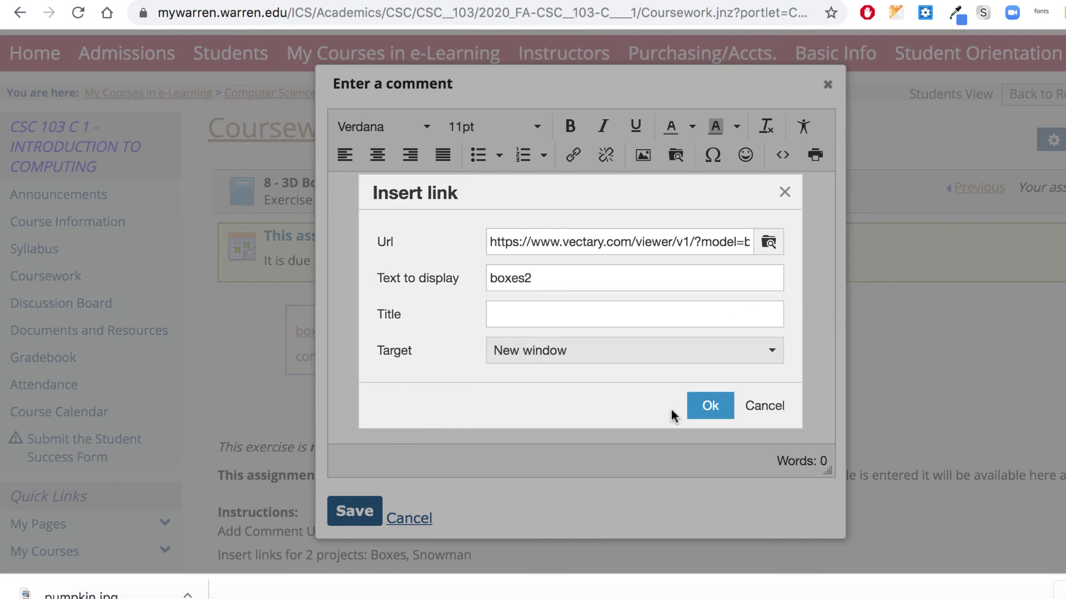
{"action": "left_click", "coordinate": [707, 408]}
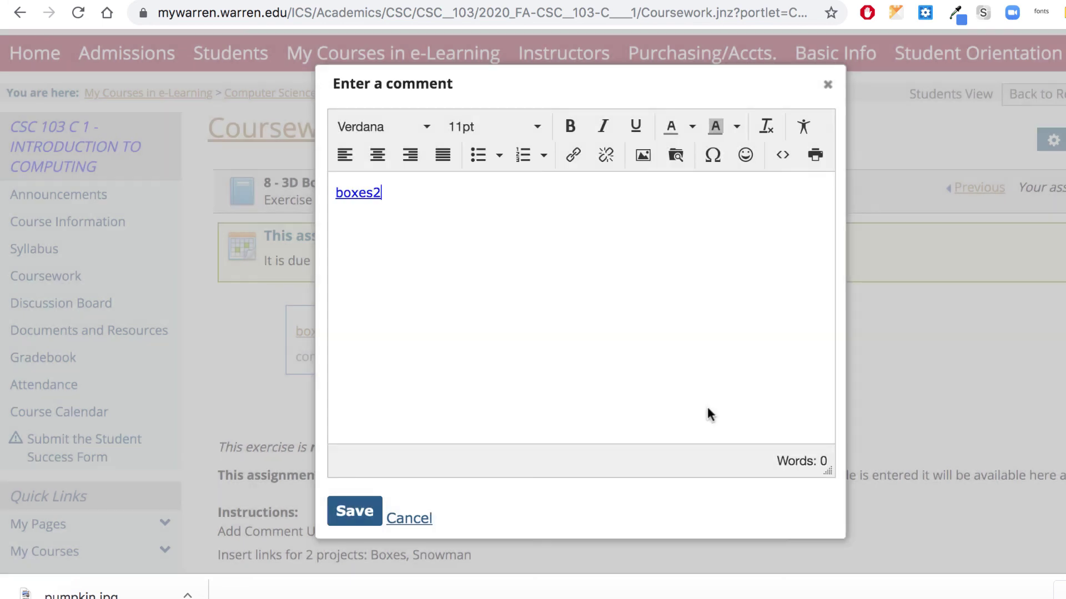
{"action": "left_click", "coordinate": [356, 511]}
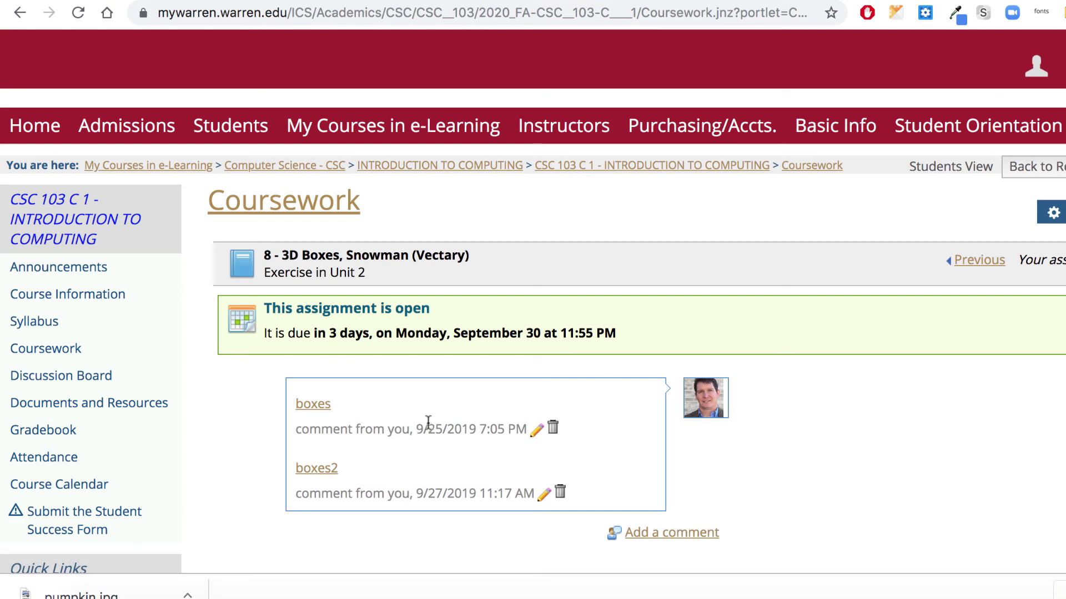
Follow the posted boxes2 link to check the shared model in the Vectary viewer, and close the viewer page.
{"action": "left_click", "coordinate": [328, 470]}
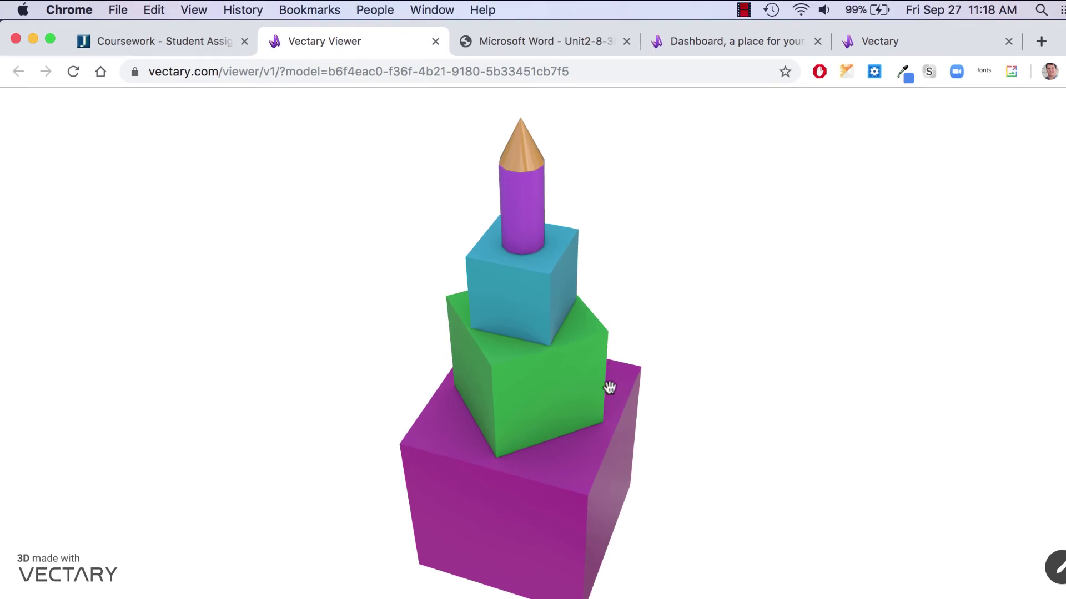
{"action": "mouse_move", "coordinate": [610, 387]}
{"action": "left_mouse_down"}
{"action": "mouse_move", "coordinate": [623, 328]}
{"action": "mouse_move", "coordinate": [609, 421]}
{"action": "mouse_move", "coordinate": [554, 435]}
{"action": "mouse_move", "coordinate": [456, 425]}
{"action": "mouse_move", "coordinate": [518, 466]}
{"action": "mouse_move", "coordinate": [625, 455]}
{"action": "mouse_move", "coordinate": [666, 405]}
{"action": "mouse_move", "coordinate": [659, 331]}
{"action": "mouse_move", "coordinate": [628, 406]}
{"action": "mouse_move", "coordinate": [561, 437]}
{"action": "mouse_move", "coordinate": [490, 383]}
{"action": "mouse_move", "coordinate": [588, 449]}
{"action": "mouse_move", "coordinate": [642, 385]}
{"action": "mouse_move", "coordinate": [632, 409]}
{"action": "mouse_move", "coordinate": [605, 402]}
{"action": "mouse_move", "coordinate": [625, 392]}
{"action": "mouse_move", "coordinate": [588, 404]}
{"action": "mouse_move", "coordinate": [604, 383]}
{"action": "mouse_move", "coordinate": [611, 392]}
{"action": "mouse_move", "coordinate": [611, 369]}
{"action": "mouse_move", "coordinate": [611, 388]}
{"action": "mouse_move", "coordinate": [620, 386]}
{"action": "left_mouse_up"}
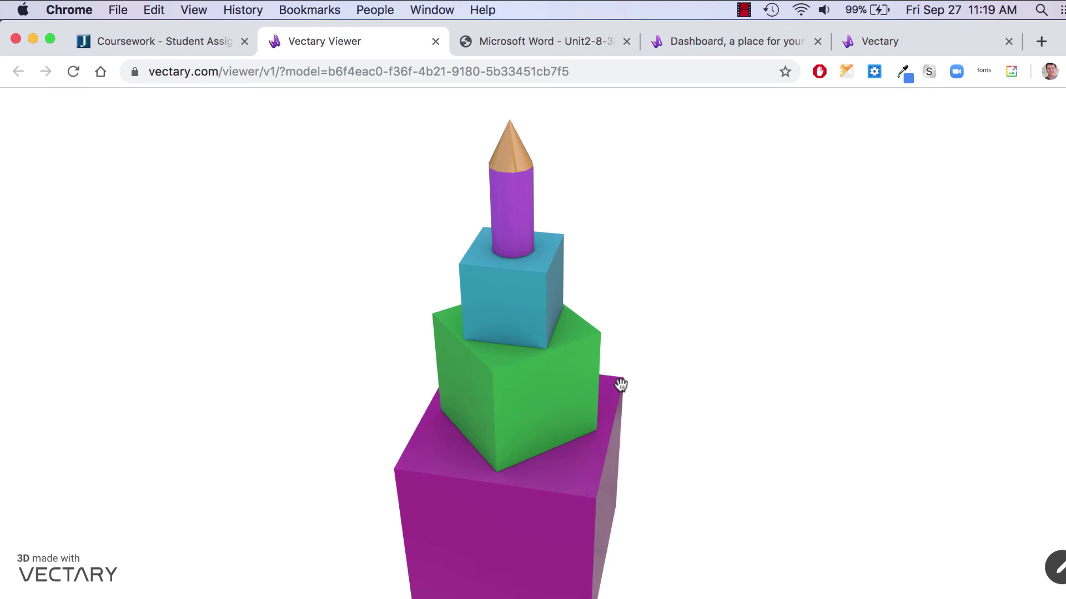
{"action": "left_click", "coordinate": [435, 41]}
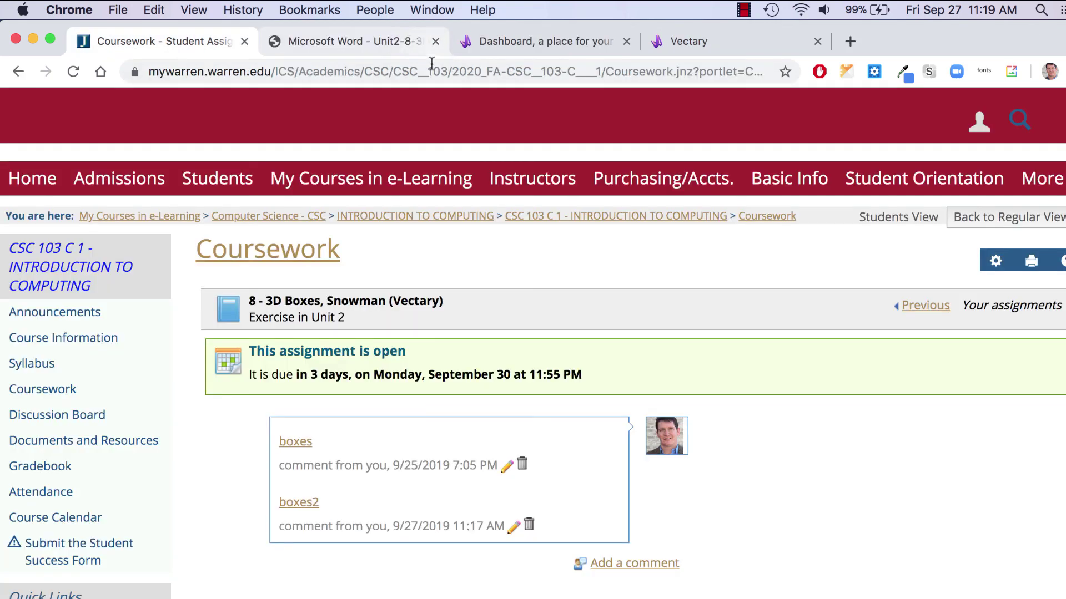
Review the Vectary instruction PDF, from the box-building steps through rendering and sharing to the snowman project.
{"action": "left_click", "coordinate": [350, 41]}
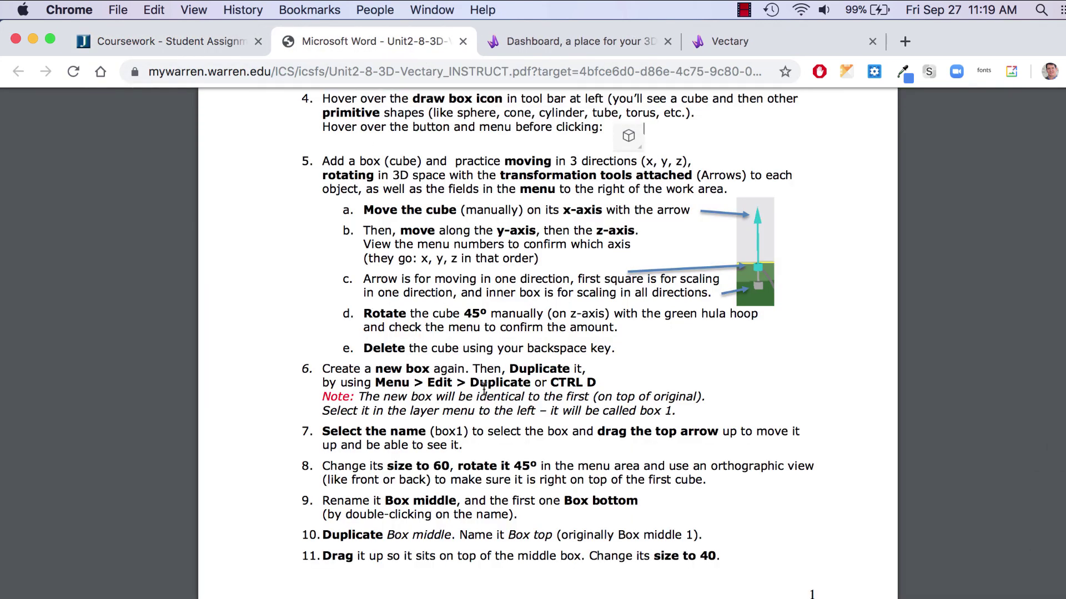
{"action": "scroll", "coordinate": [537, 404], "scroll_direction": "down", "scroll_amount": 15}
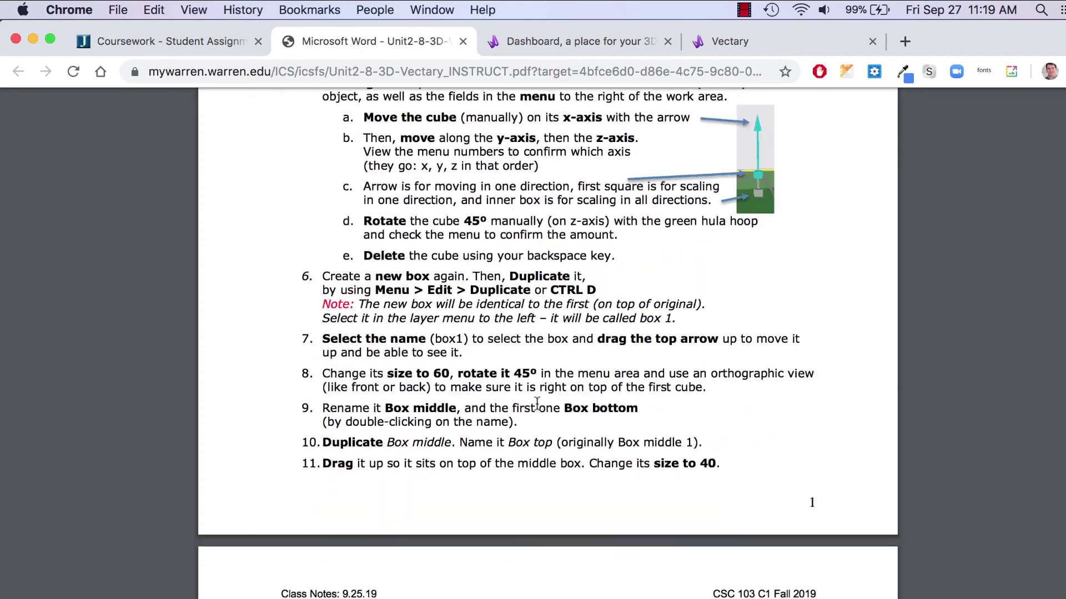
{"action": "scroll", "coordinate": [536, 404], "scroll_direction": "down", "scroll_amount": 5}
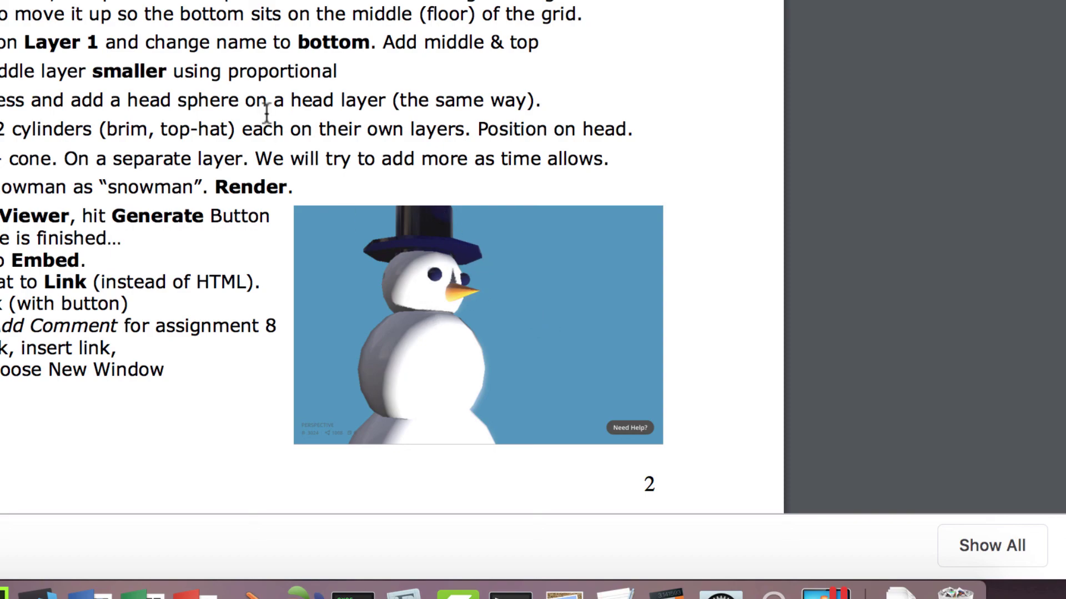
{"action": "scroll", "coordinate": [266, 111], "scroll_direction": "up", "scroll_amount": 10}
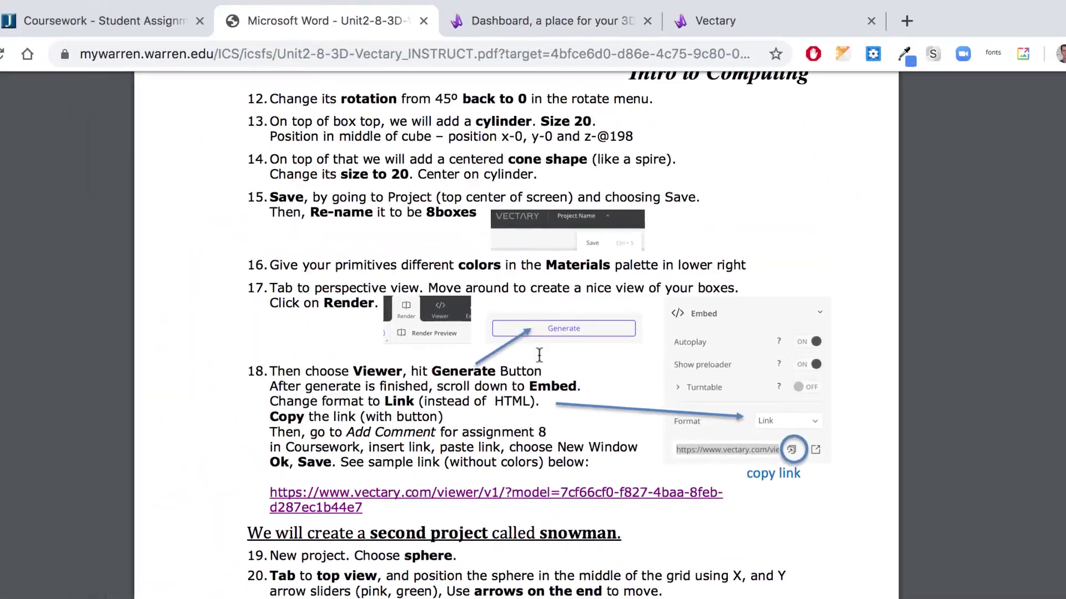
{"action": "scroll", "coordinate": [539, 354], "scroll_direction": "up", "scroll_amount": 10}
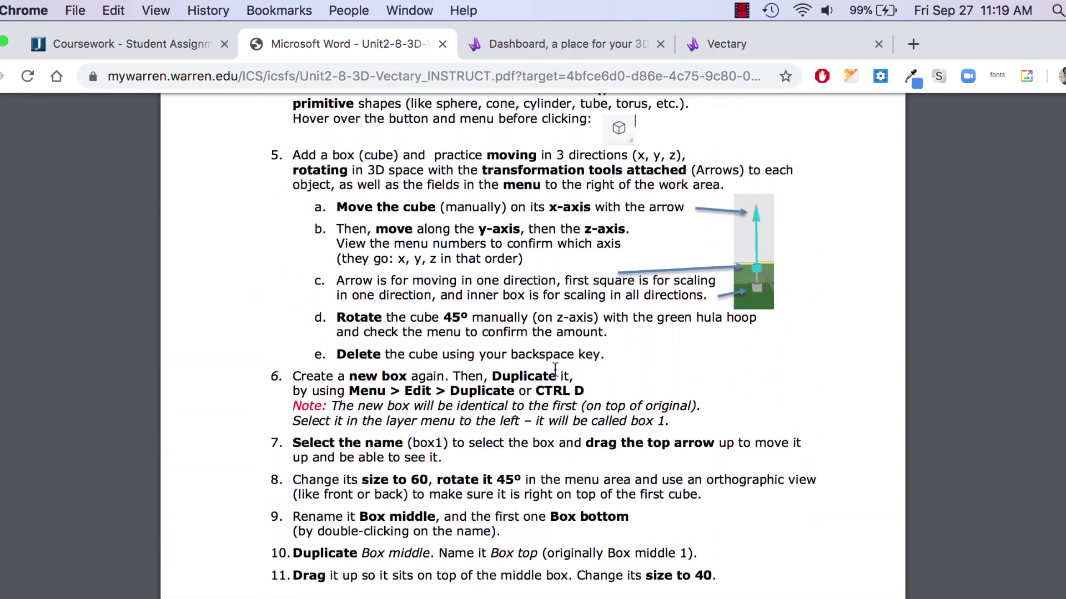